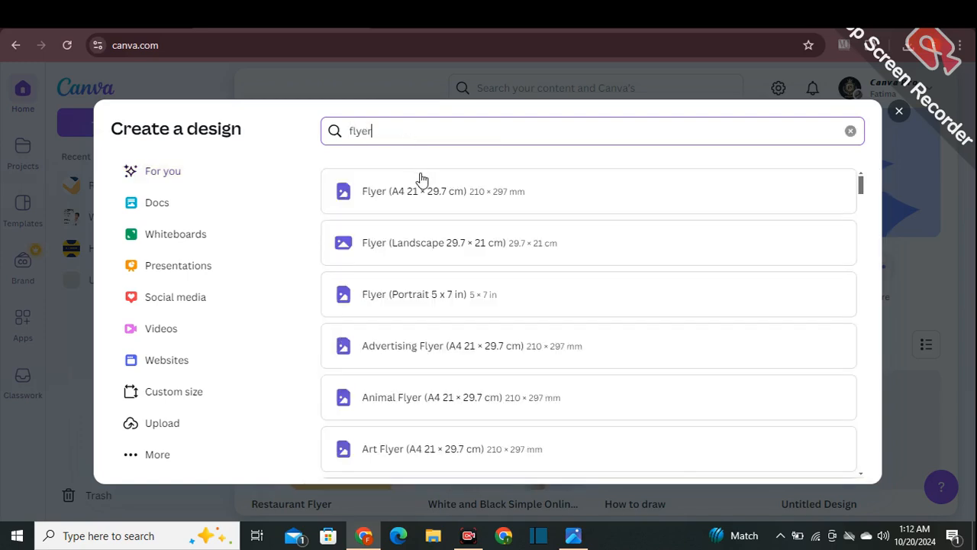
- Create a blank Flyer (A4 21 × 29.7 cm) design and title it "Food Flyer"
{"action": "left_click", "coordinate": [445, 210]}
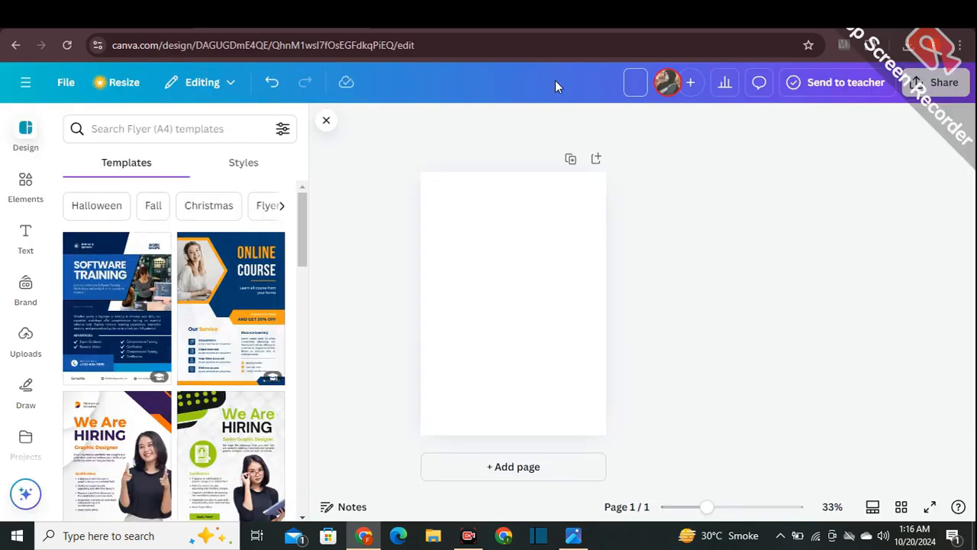
{"action": "type", "text": "Food Flyer"}
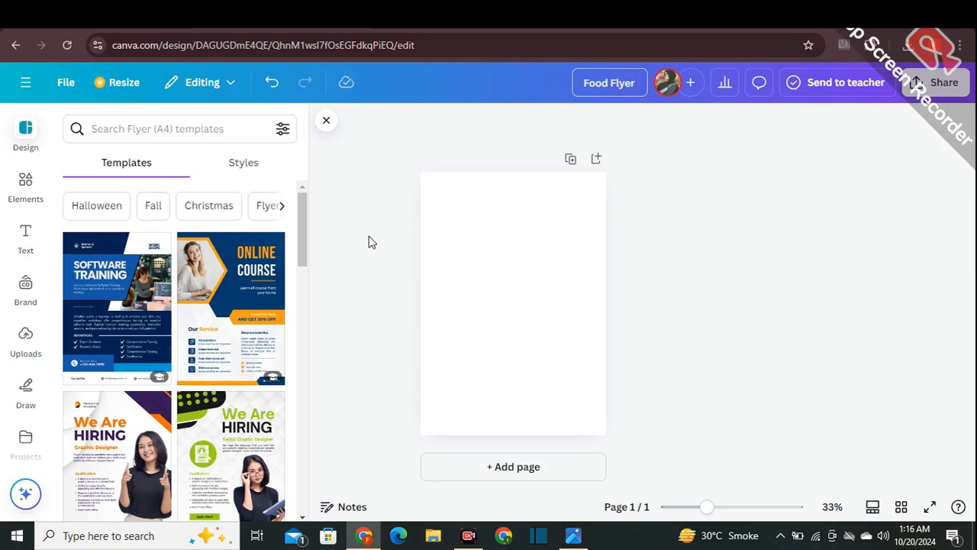
{"action": "key", "text": "Return"}
- Search the elements for "red riiped paper" and look through the photo results for a torn paper image
{"action": "left_click_drag", "start_coordinate": [708, 513], "coordinate": [714, 510]}
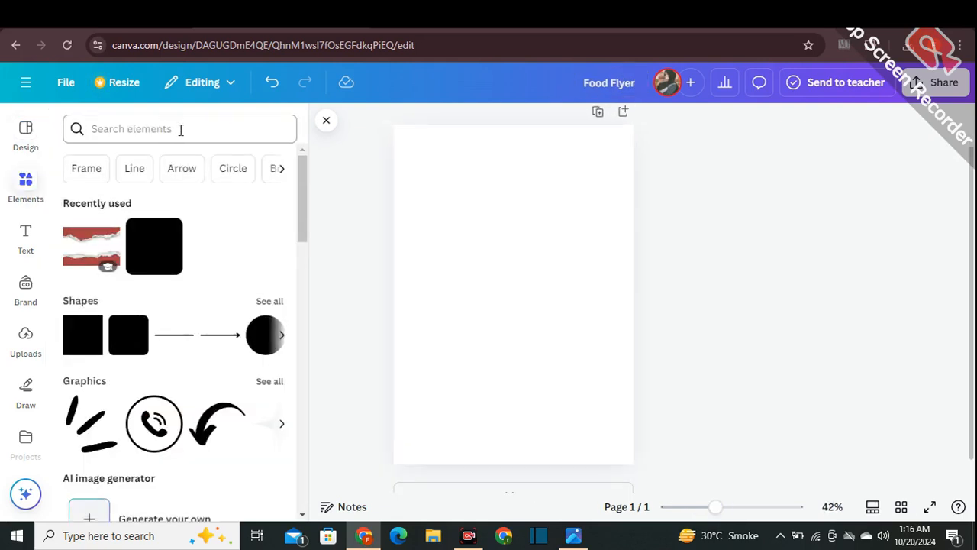
{"action": "left_click", "coordinate": [164, 129]}
{"action": "type", "text": "red riipe"}
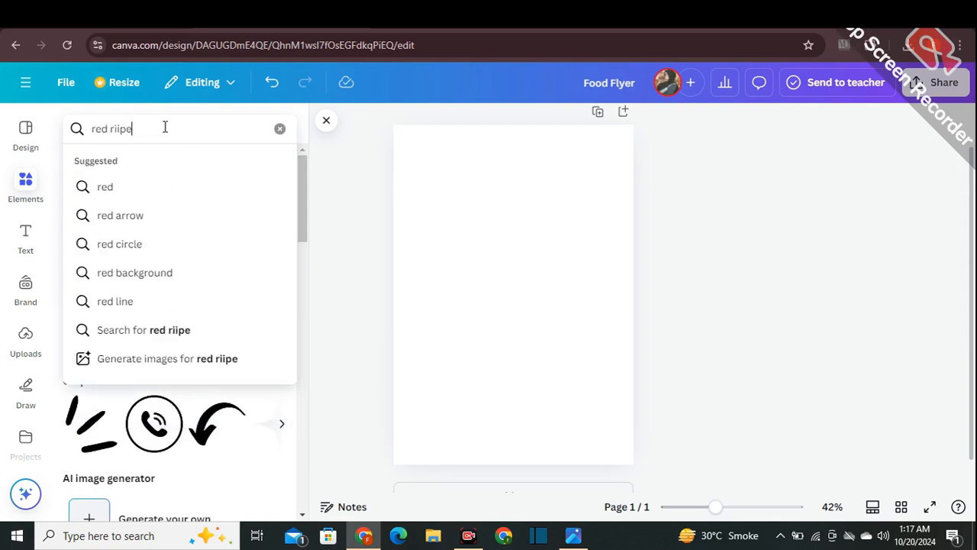
{"action": "type", "text": "d paper"}
{"action": "key", "text": "Return"}
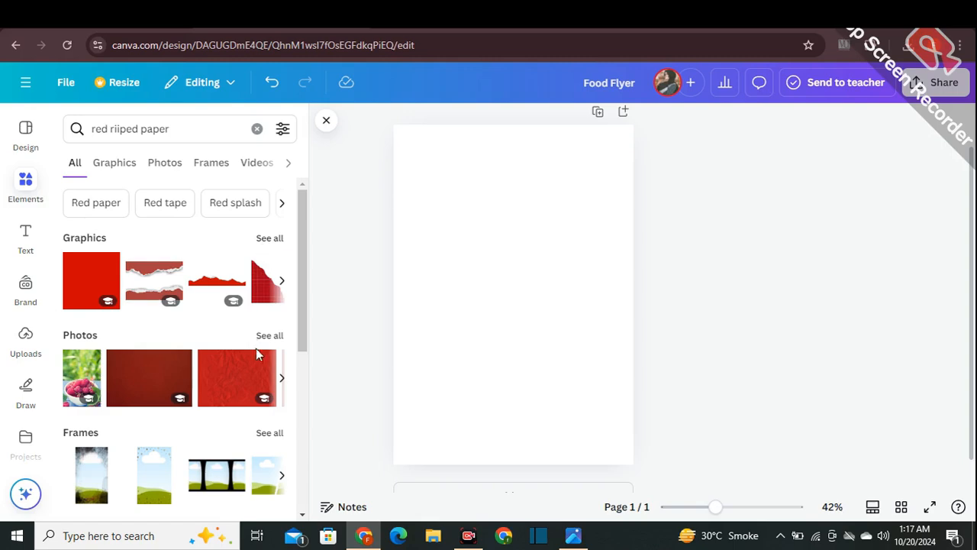
{"action": "left_click", "coordinate": [270, 336]}
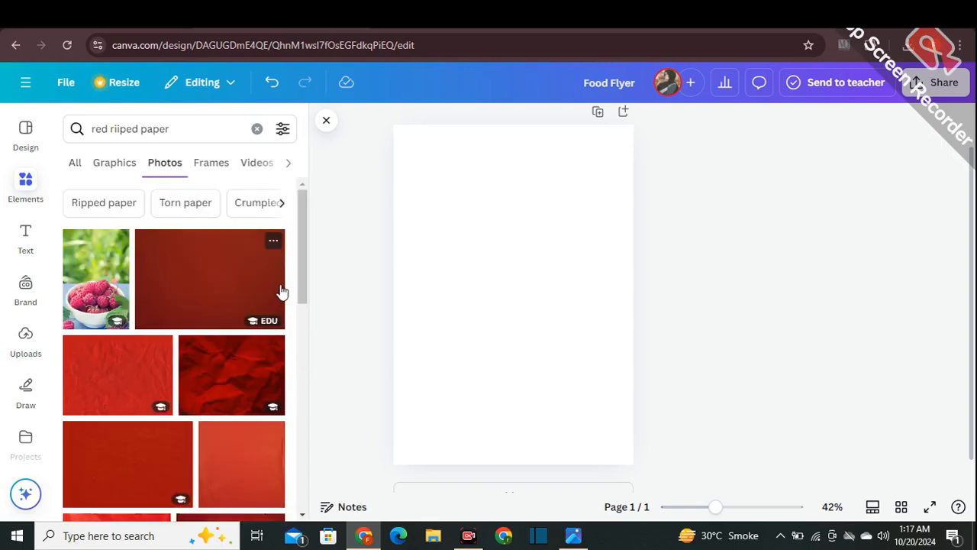
{"action": "scroll", "coordinate": [279, 290], "scroll_direction": "down", "scroll_amount": 3}
{"action": "scroll", "coordinate": [279, 290], "scroll_direction": "down", "scroll_amount": 5}
{"action": "scroll", "coordinate": [279, 290], "scroll_direction": "up", "scroll_amount": 4}
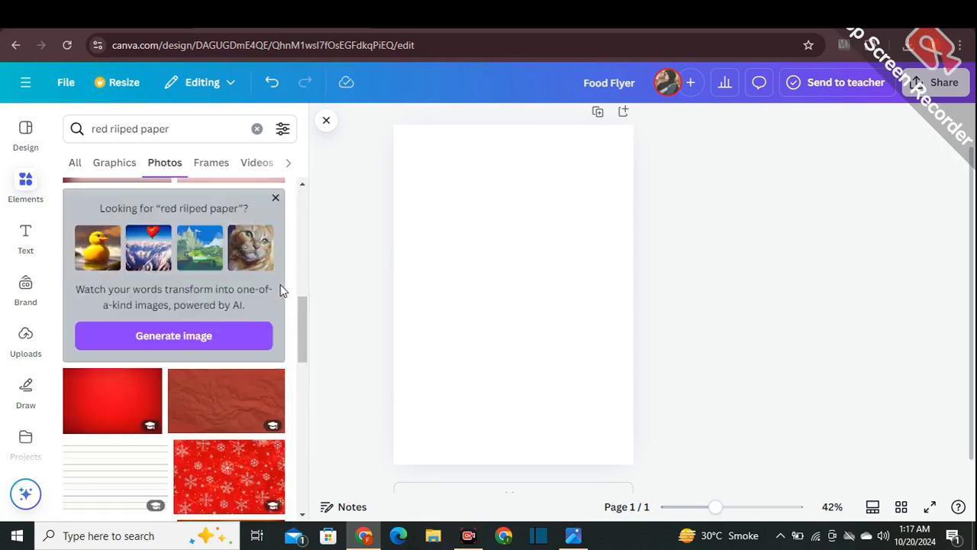
- Correct the element search to "red ripped paper" and add the crumpled red torn-paper photo to the page
{"action": "left_click", "coordinate": [120, 129]}
{"action": "key", "text": "BackSpace"}
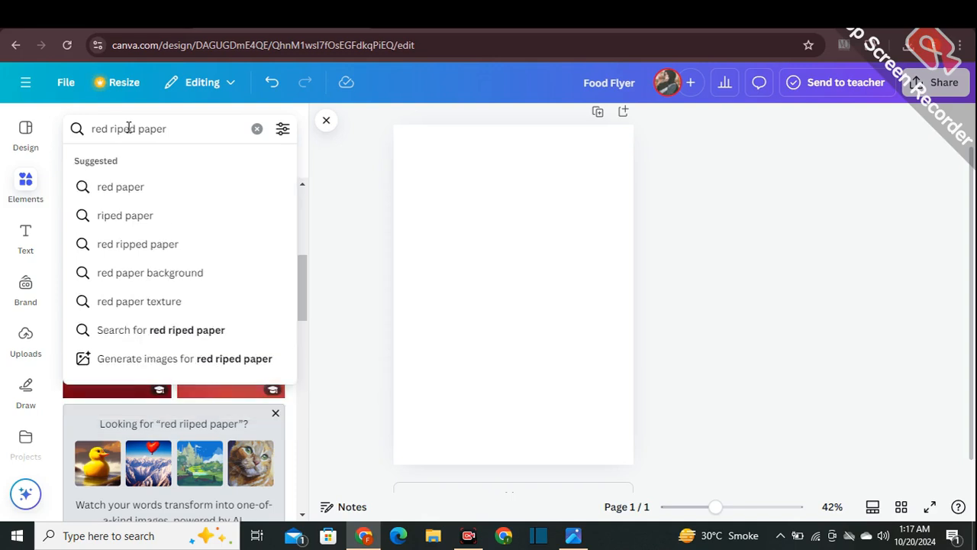
{"action": "type", "text": "p"}
{"action": "key", "text": "Return"}
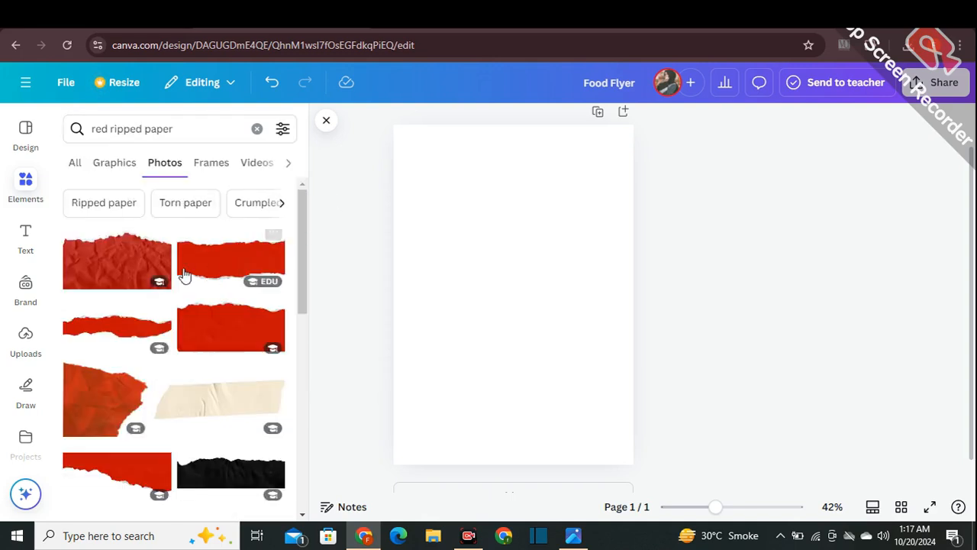
{"action": "left_click", "coordinate": [115, 280]}
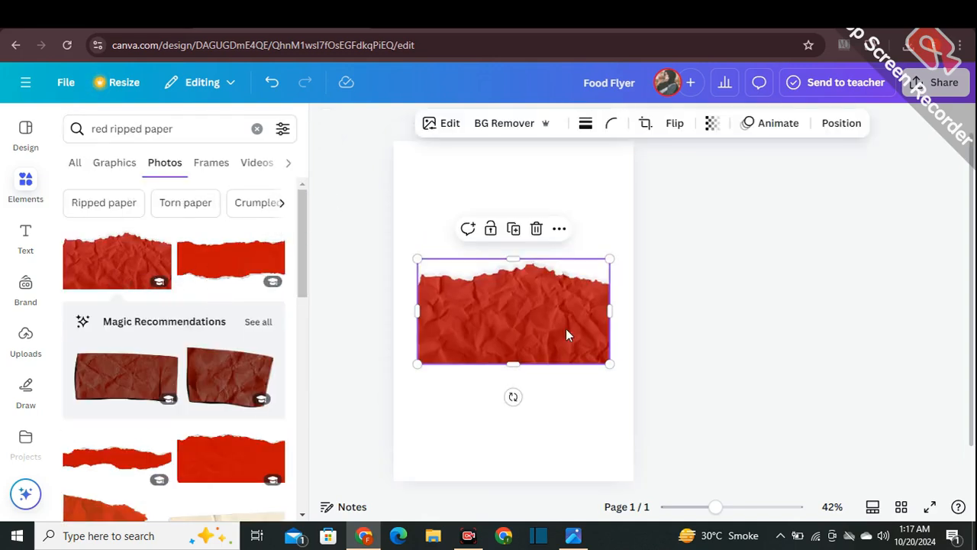
- Rotate the red paper so its torn edge faces down, slightly tilted, and enlarge it to cover the upper part of the page
{"action": "left_click_drag", "start_coordinate": [513, 396], "coordinate": [473, 189]}
{"action": "left_click_drag", "start_coordinate": [574, 235], "coordinate": [654, 403]}
{"action": "mouse_move", "coordinate": [510, 212]}
{"action": "left_mouse_down"}
{"action": "mouse_move", "coordinate": [497, 224]}
{"action": "mouse_move", "coordinate": [514, 199]}
{"action": "left_mouse_up"}
{"action": "left_click_drag", "start_coordinate": [523, 146], "coordinate": [521, 135]}
{"action": "left_click_drag", "start_coordinate": [684, 320], "coordinate": [716, 388]}
{"action": "left_click_drag", "start_coordinate": [562, 231], "coordinate": [542, 270]}
{"action": "left_click_drag", "start_coordinate": [529, 178], "coordinate": [532, 136]}
{"action": "left_click_drag", "start_coordinate": [542, 271], "coordinate": [494, 293]}
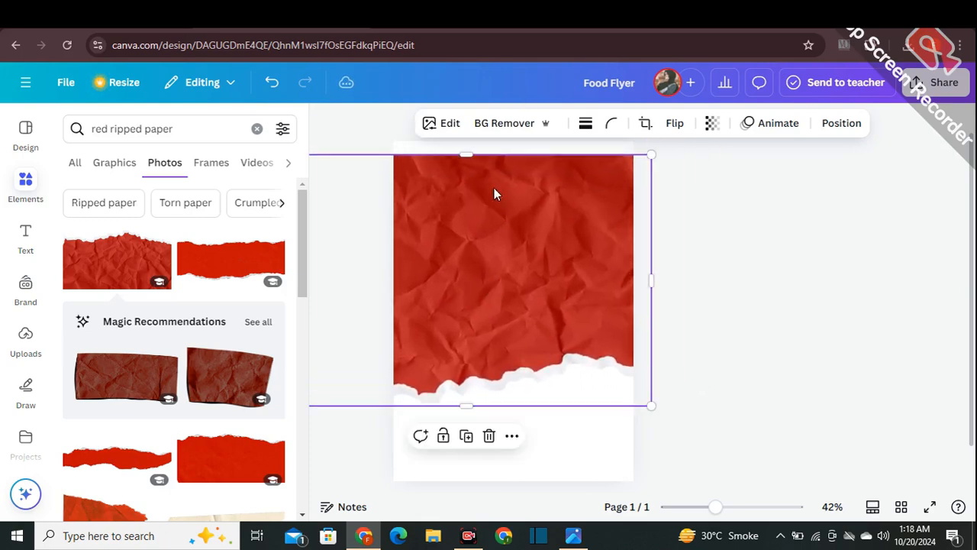
{"action": "left_click_drag", "start_coordinate": [465, 151], "coordinate": [465, 135]}
{"action": "left_click", "coordinate": [726, 275]}
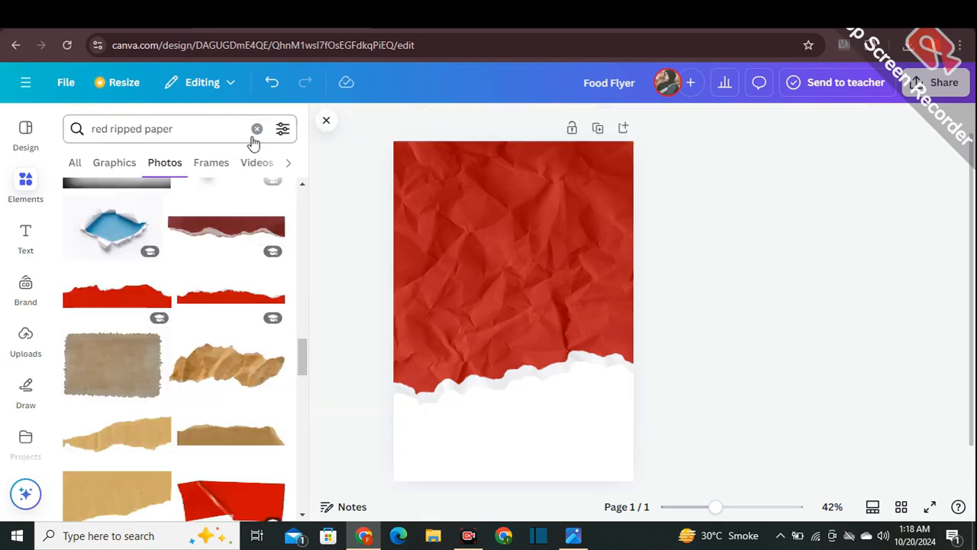
- Set the page background to the dark blue #0B3266
{"action": "left_click", "coordinate": [256, 128]}
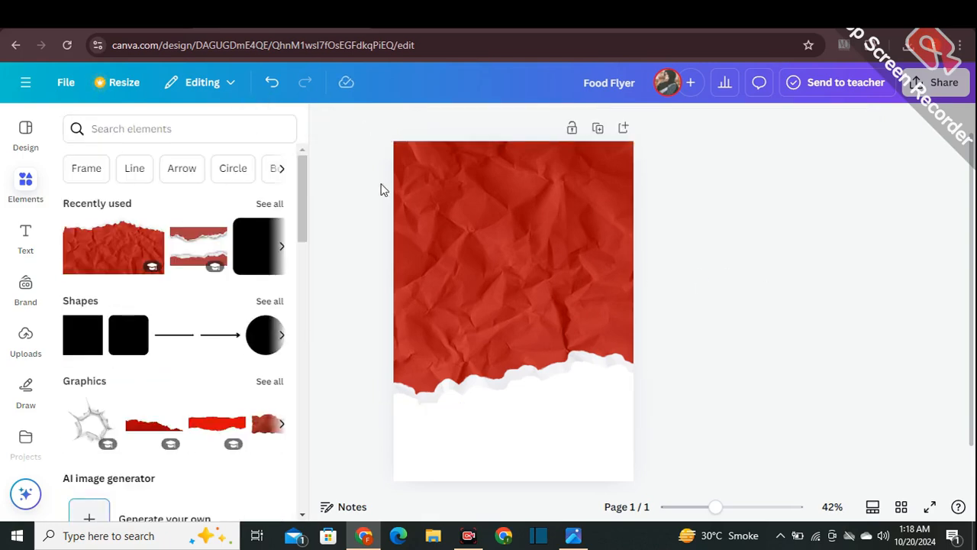
{"action": "left_click", "coordinate": [577, 437]}
{"action": "left_click", "coordinate": [587, 123]}
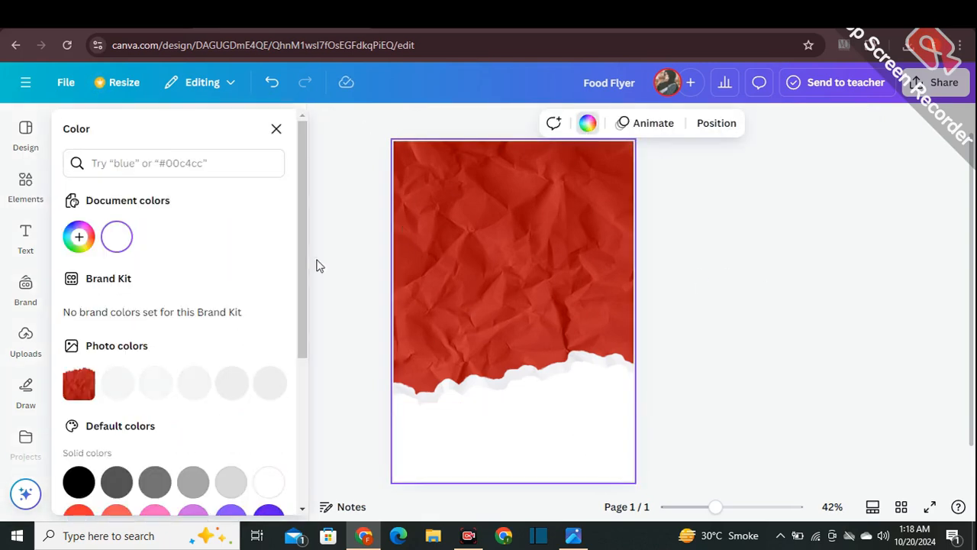
{"action": "scroll", "coordinate": [257, 392], "scroll_direction": "down", "scroll_amount": 3}
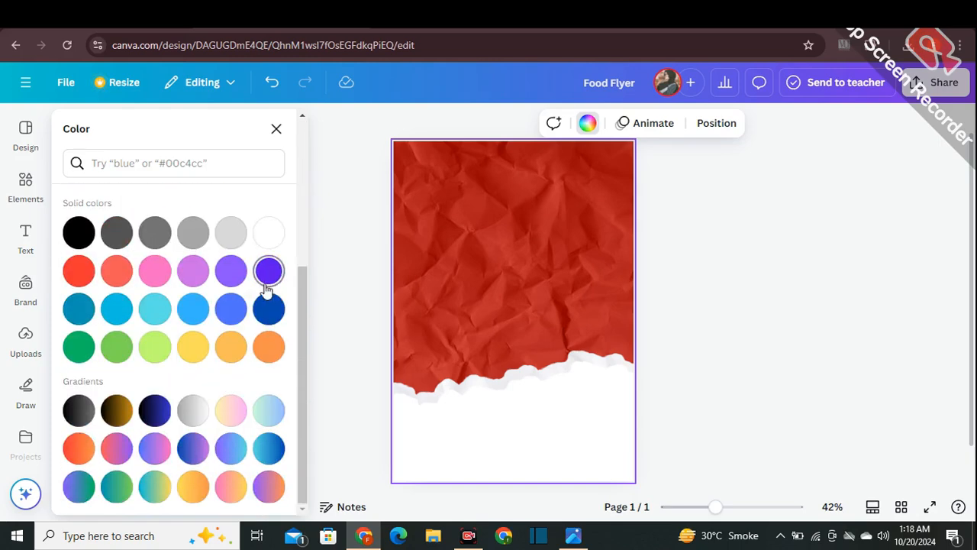
{"action": "left_click", "coordinate": [268, 310]}
{"action": "scroll", "coordinate": [92, 275], "scroll_direction": "up", "scroll_amount": 3}
{"action": "left_click", "coordinate": [78, 236]}
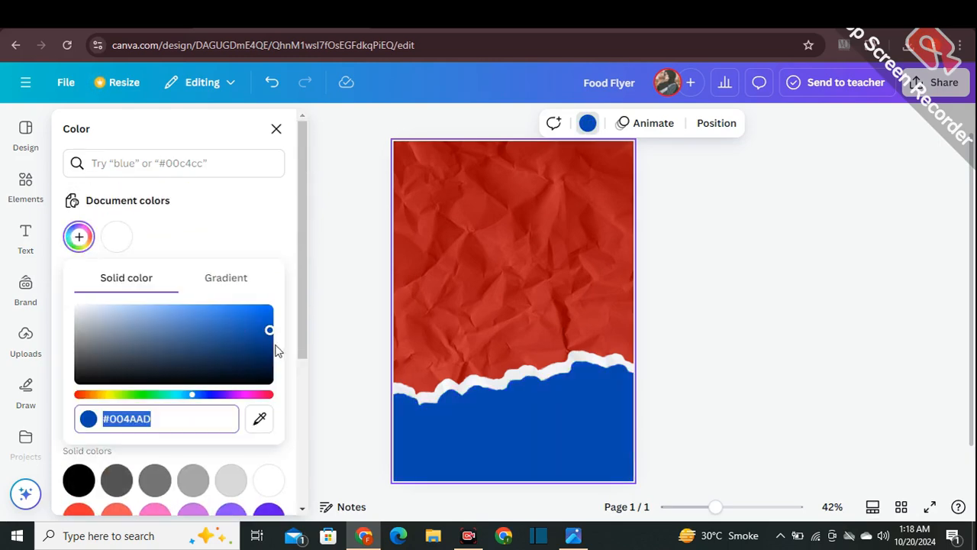
{"action": "left_click_drag", "start_coordinate": [269, 330], "coordinate": [253, 352]}
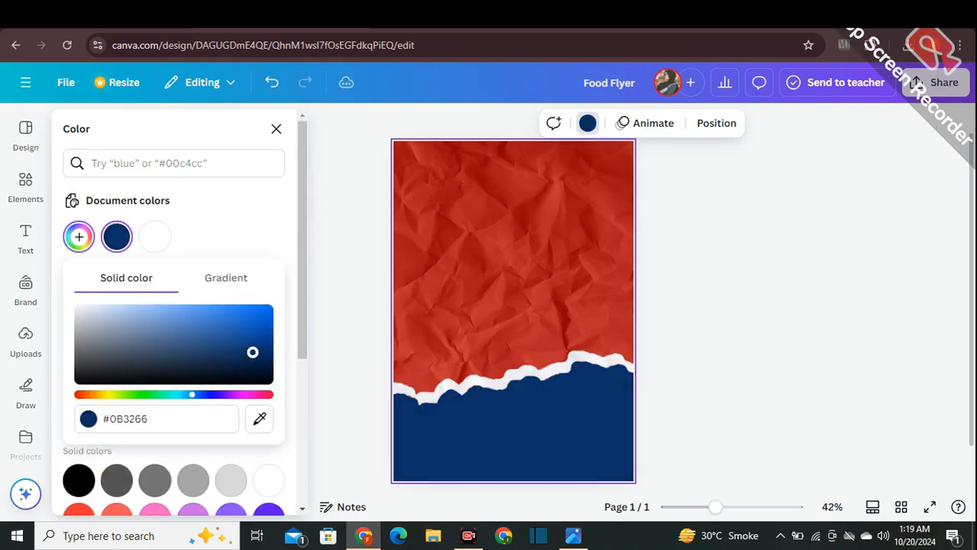
{"action": "left_click", "coordinate": [344, 343]}
{"action": "left_click", "coordinate": [345, 343]}
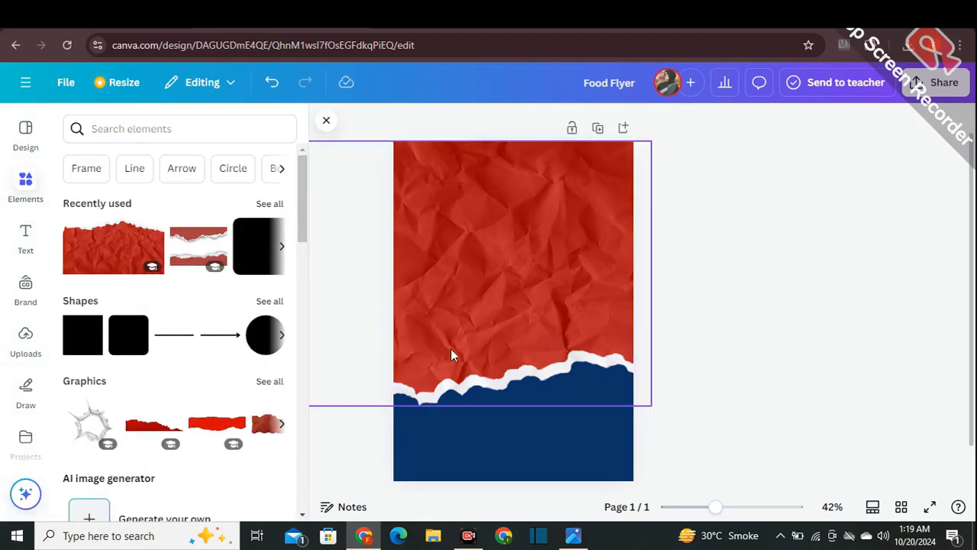
- Search the elements for "food" and add the photo of the plate of saucy rice cakes to the page
{"action": "left_click", "coordinate": [139, 134]}
{"action": "type", "text": "food"}
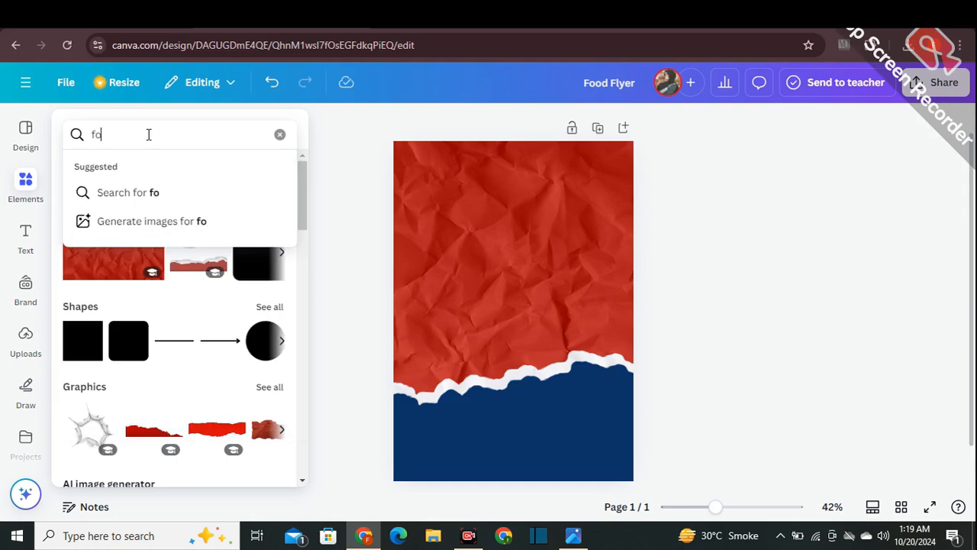
{"action": "key", "text": "Return"}
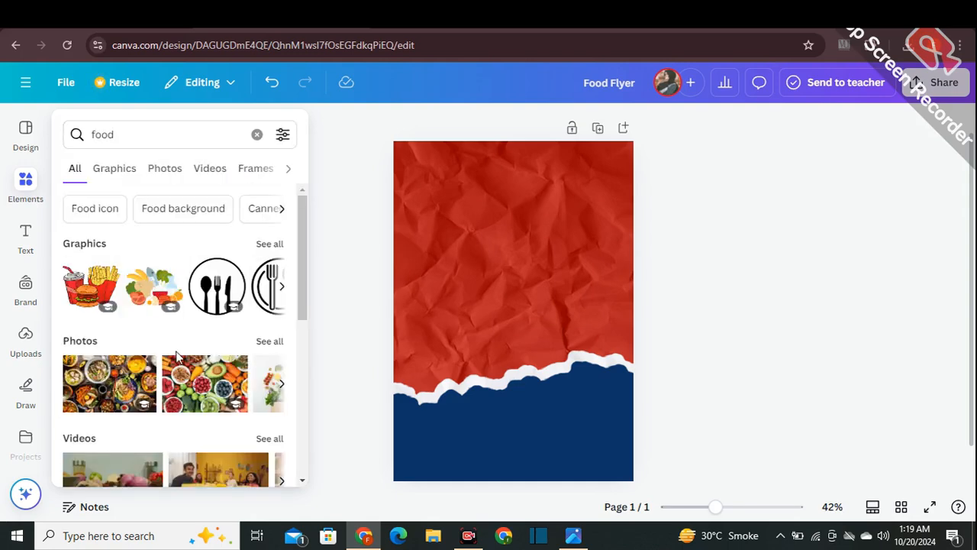
{"action": "left_click", "coordinate": [259, 245]}
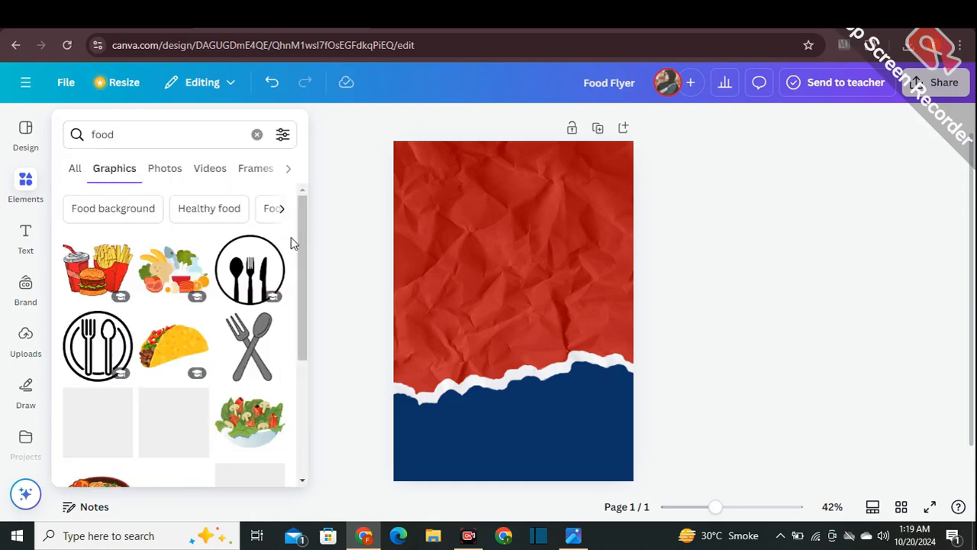
{"action": "scroll", "coordinate": [291, 242], "scroll_direction": "down", "scroll_amount": 1}
{"action": "scroll", "coordinate": [291, 242], "scroll_direction": "down", "scroll_amount": 8}
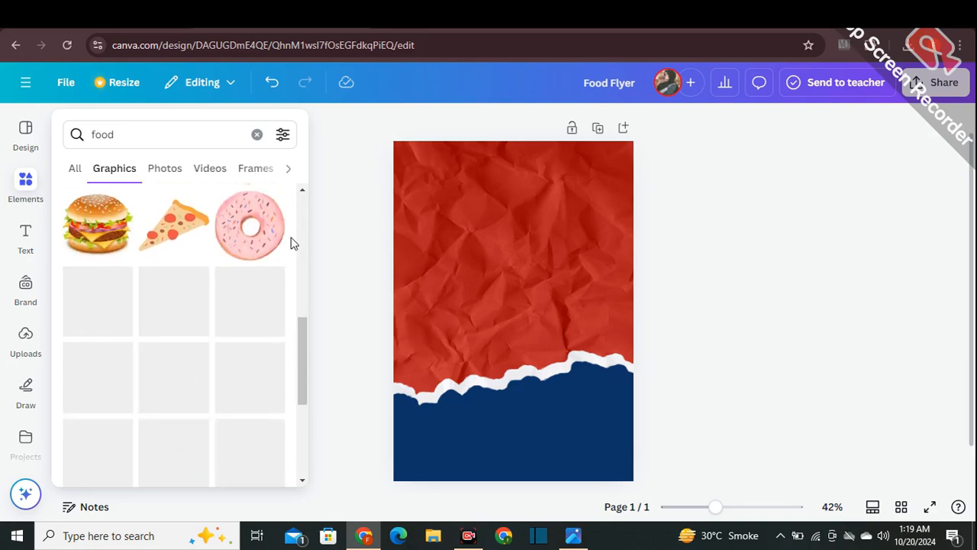
{"action": "left_click", "coordinate": [165, 174]}
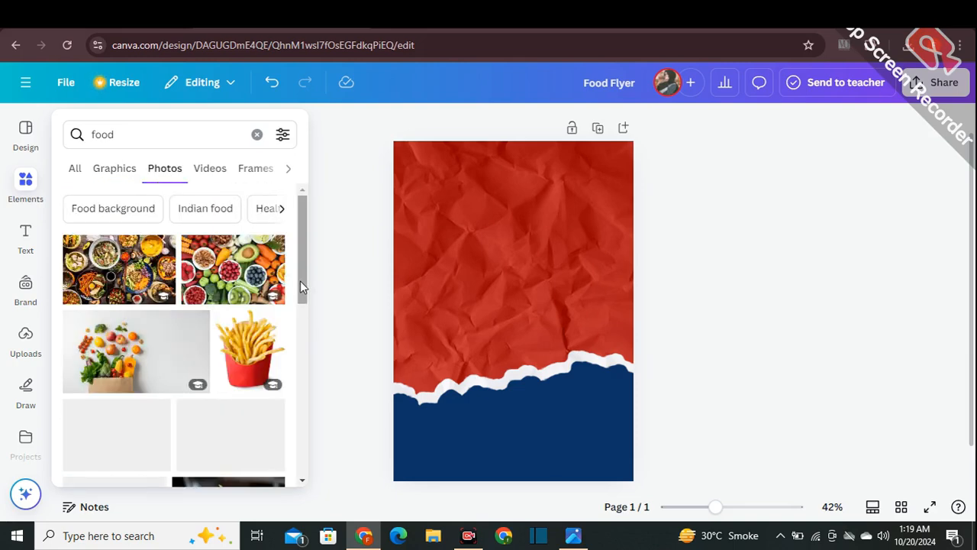
{"action": "scroll", "coordinate": [300, 282], "scroll_direction": "down", "scroll_amount": 6}
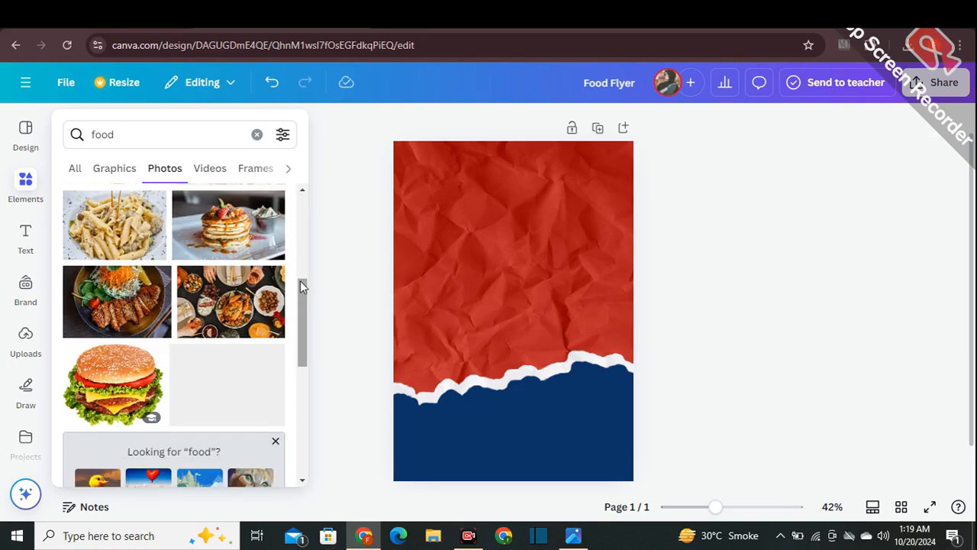
{"action": "scroll", "coordinate": [300, 287], "scroll_direction": "down", "scroll_amount": 4}
{"action": "left_click", "coordinate": [224, 383]}
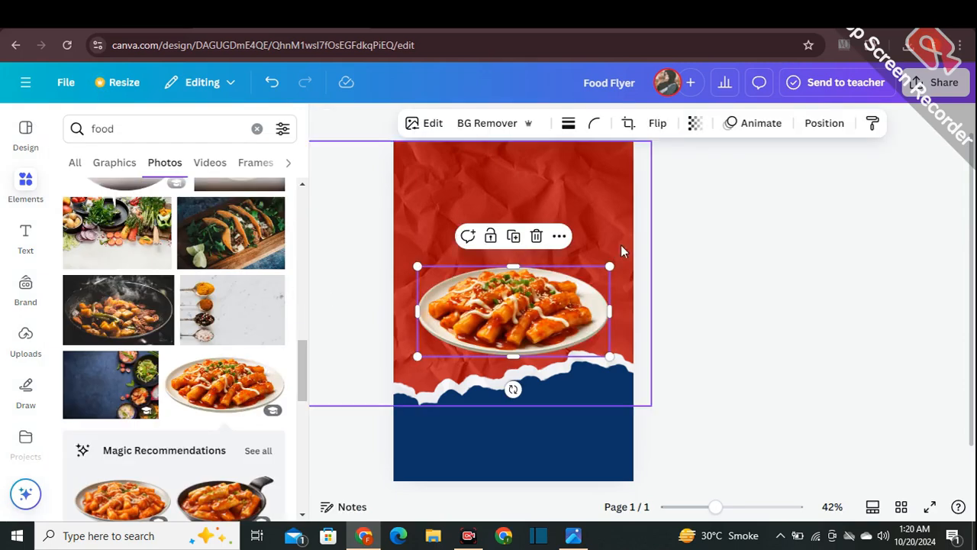
{"action": "left_click", "coordinate": [661, 281]}
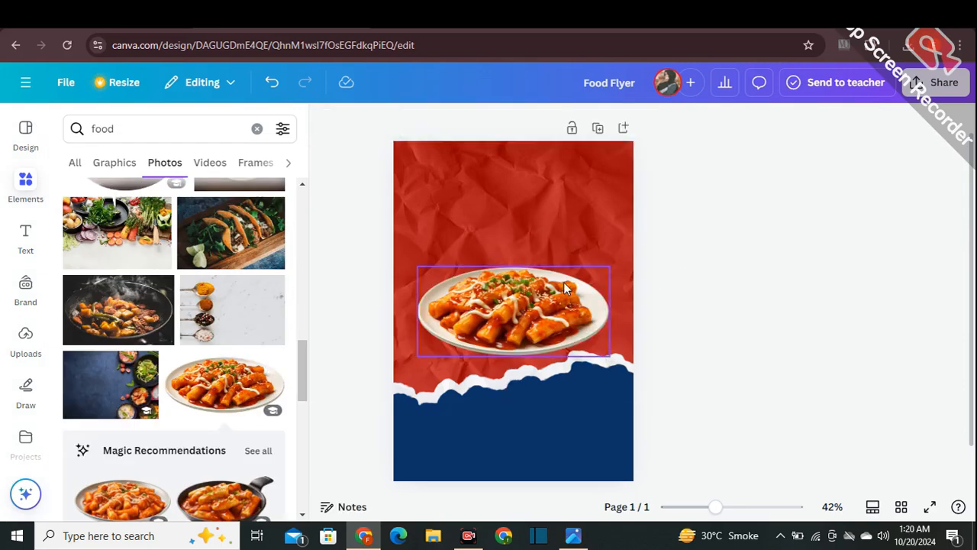
- Enlarge the food plate and move it so it runs past the page's right edge, above the torn paper edge
{"action": "left_click", "coordinate": [564, 281]}
{"action": "left_click_drag", "start_coordinate": [608, 265], "coordinate": [634, 255]}
{"action": "left_click_drag", "start_coordinate": [512, 305], "coordinate": [546, 289]}
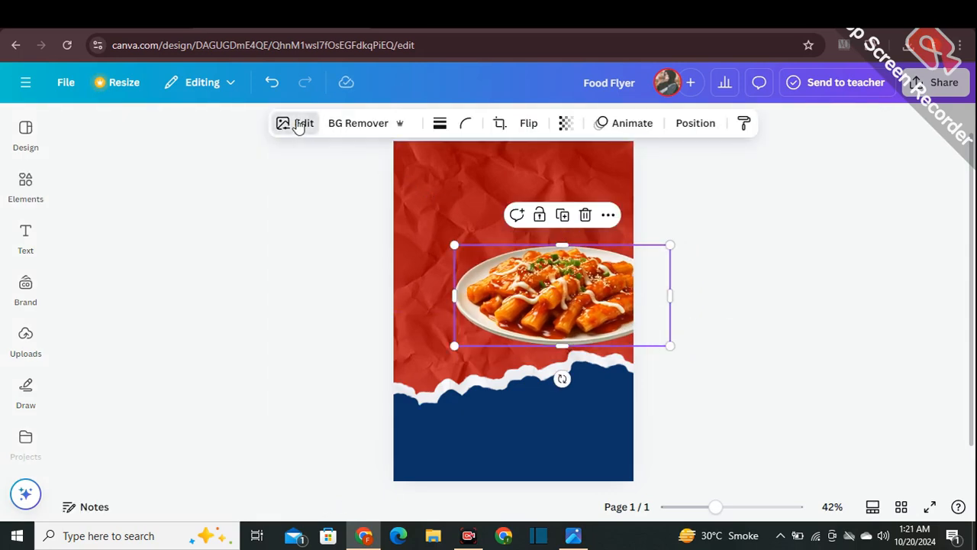
- Apply a Glow shadow to the food plate with size 31, blur amount 47 and intensity 71
{"action": "left_click", "coordinate": [298, 125]}
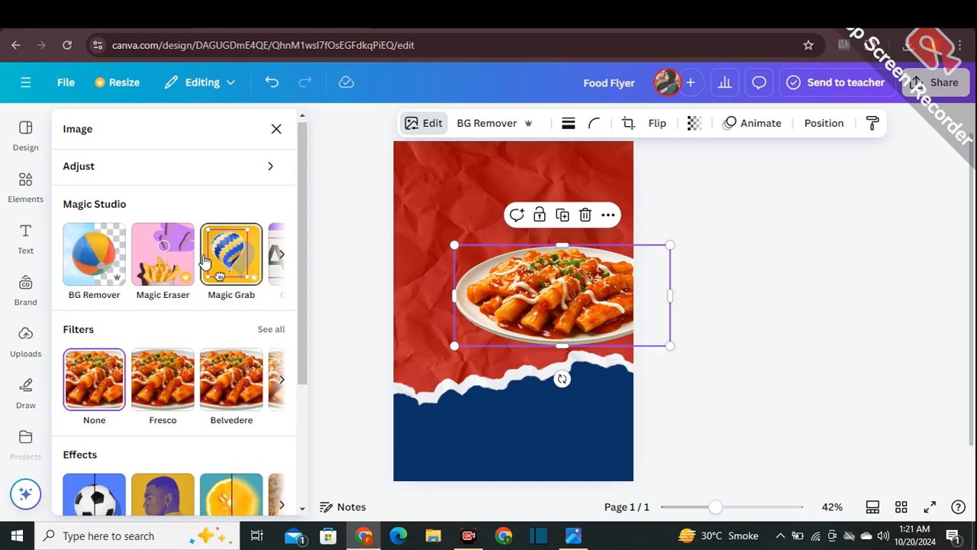
{"action": "scroll", "coordinate": [284, 245], "scroll_direction": "down", "scroll_amount": 3}
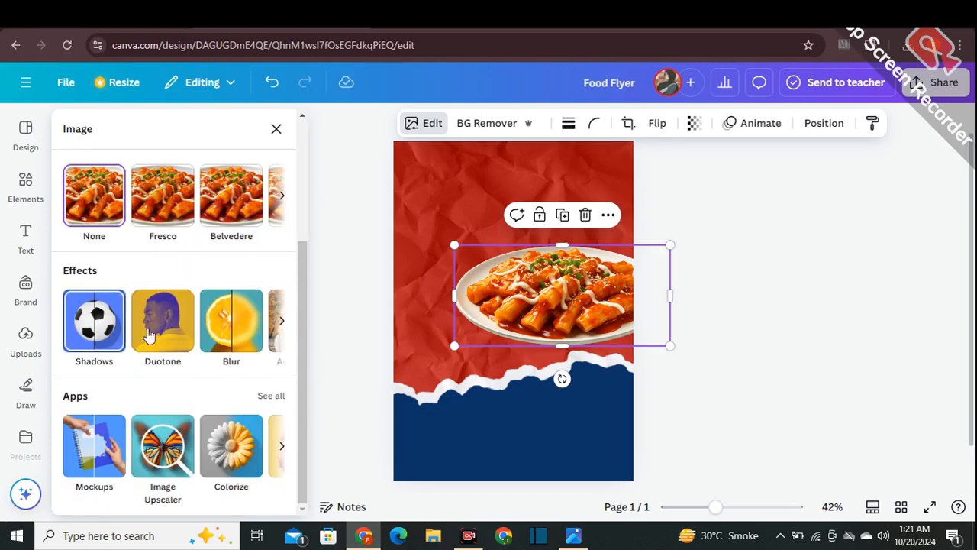
{"action": "left_click", "coordinate": [90, 338]}
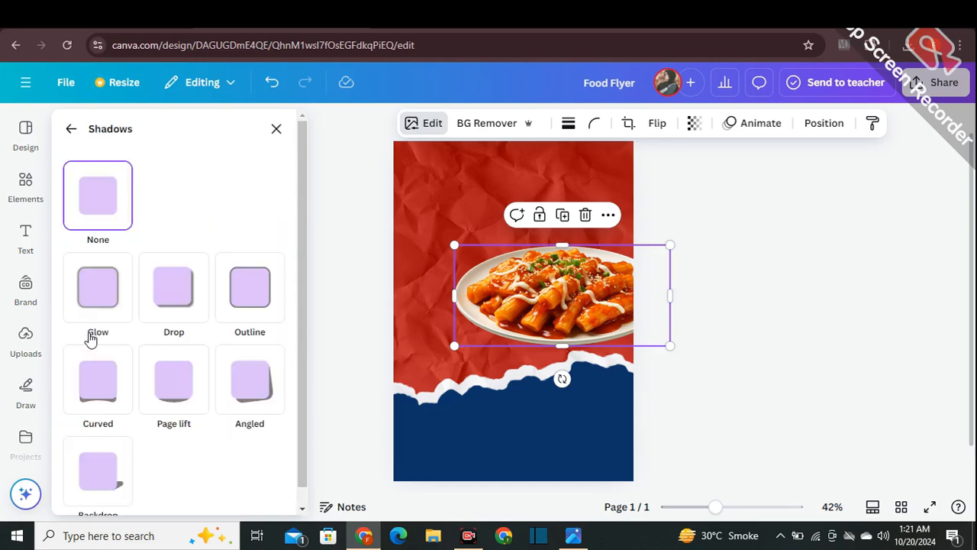
{"action": "left_click", "coordinate": [95, 302]}
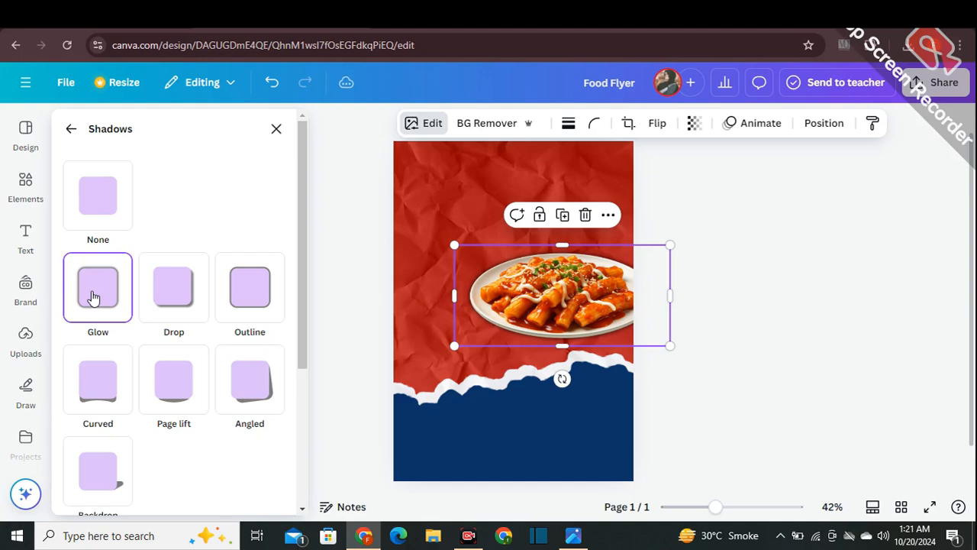
{"action": "scroll", "coordinate": [138, 302], "scroll_direction": "down", "scroll_amount": 3}
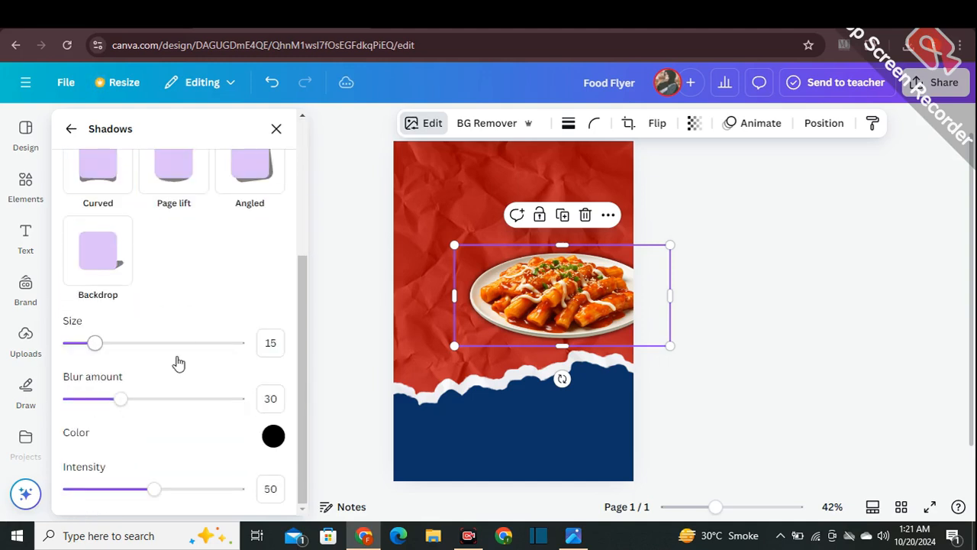
{"action": "left_click_drag", "start_coordinate": [109, 348], "coordinate": [122, 347]}
{"action": "left_click_drag", "start_coordinate": [122, 401], "coordinate": [151, 406]}
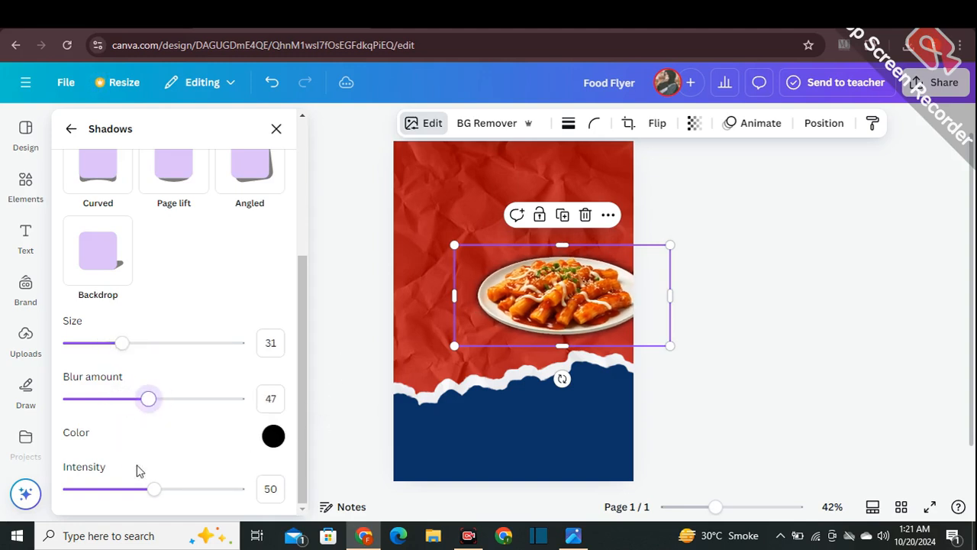
{"action": "left_click_drag", "start_coordinate": [154, 488], "coordinate": [173, 491]}
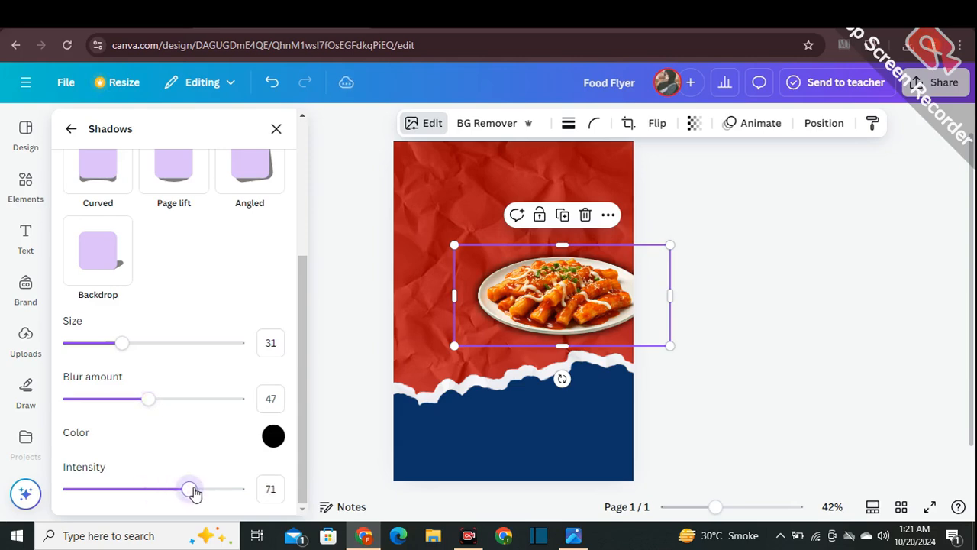
- Try the Drop shadow on the food plate and replace it with the Curved shadow
{"action": "scroll", "coordinate": [169, 367], "scroll_direction": "up", "scroll_amount": 3}
{"action": "left_click", "coordinate": [171, 290]}
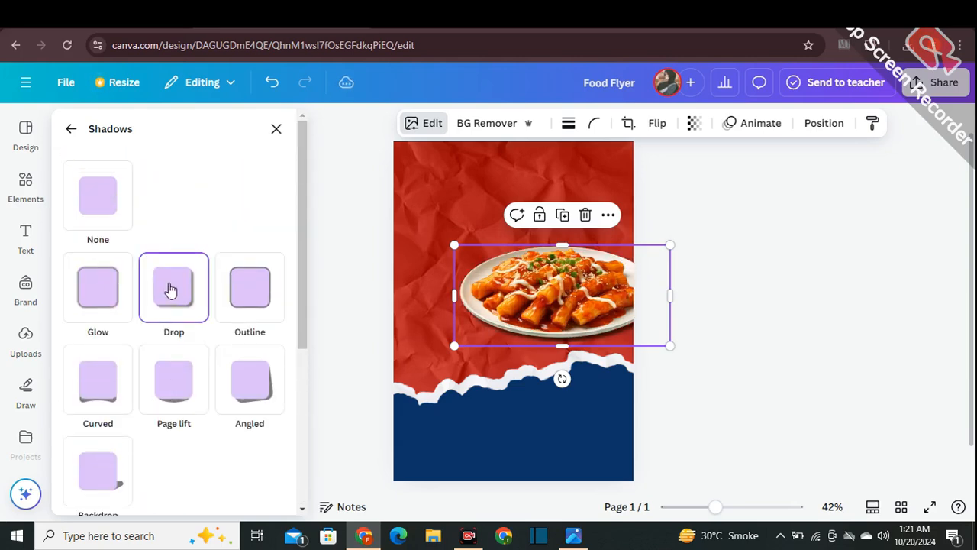
{"action": "left_click", "coordinate": [95, 406]}
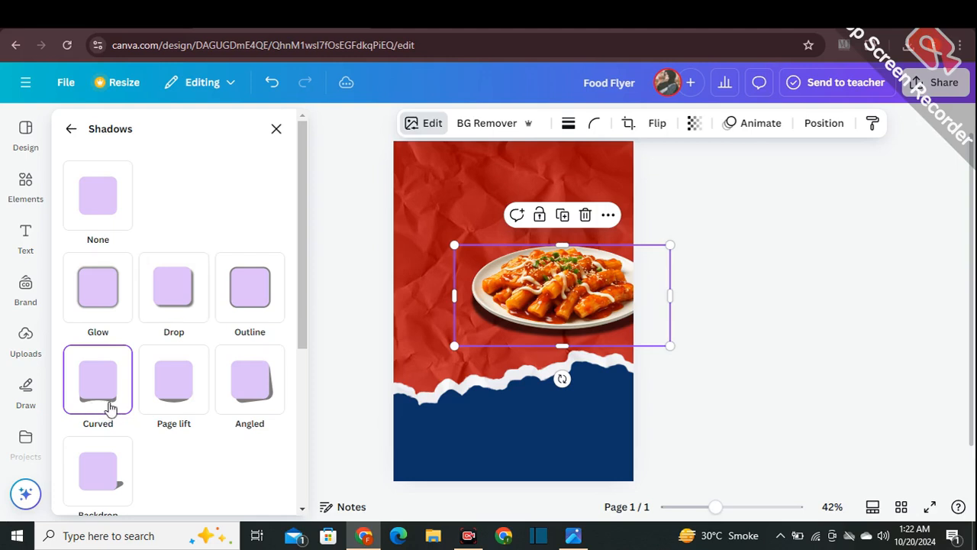
- Try the Page lift, Angled and Backdrop shadows on the food plate, and return to the Curved shadow
{"action": "left_click", "coordinate": [171, 402]}
{"action": "left_click", "coordinate": [255, 403]}
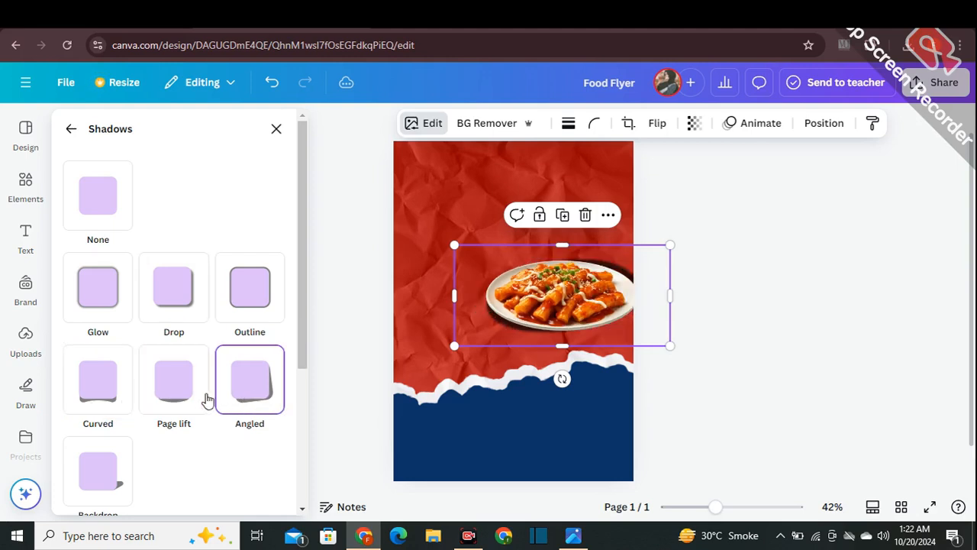
{"action": "left_click", "coordinate": [190, 402]}
{"action": "left_click", "coordinate": [124, 464]}
{"action": "left_click", "coordinate": [181, 392]}
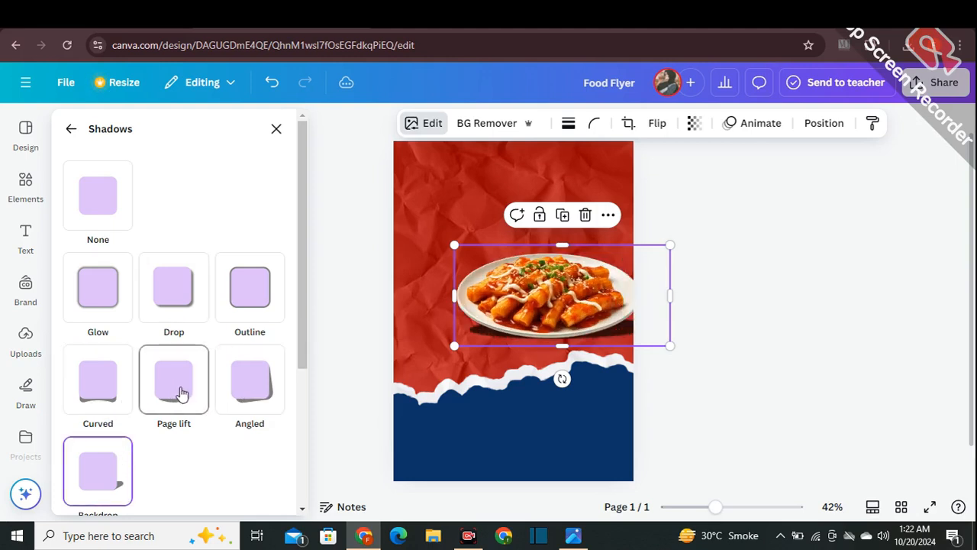
{"action": "left_click", "coordinate": [97, 389]}
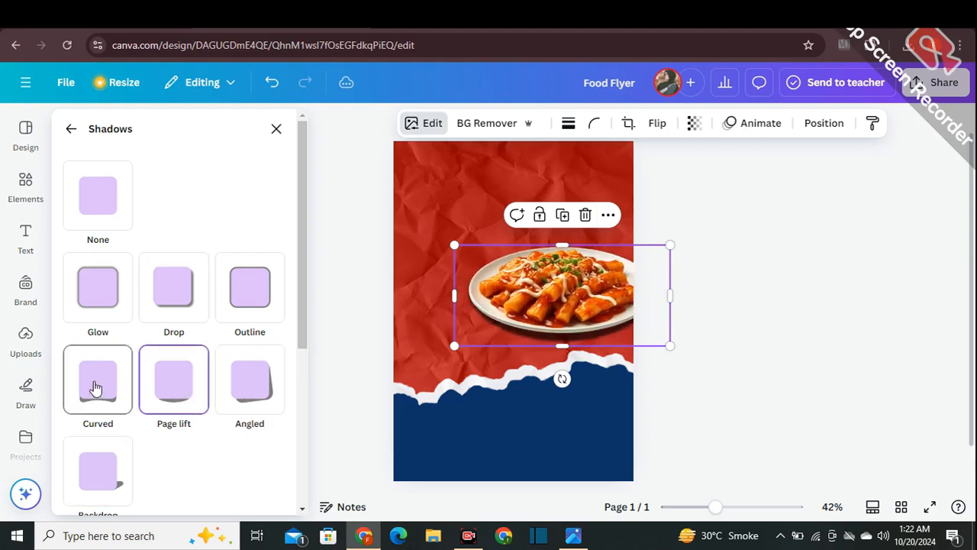
- Compare the Page lift, Angled and Curved shadows on the food plate and apply Page lift
{"action": "left_click", "coordinate": [184, 381]}
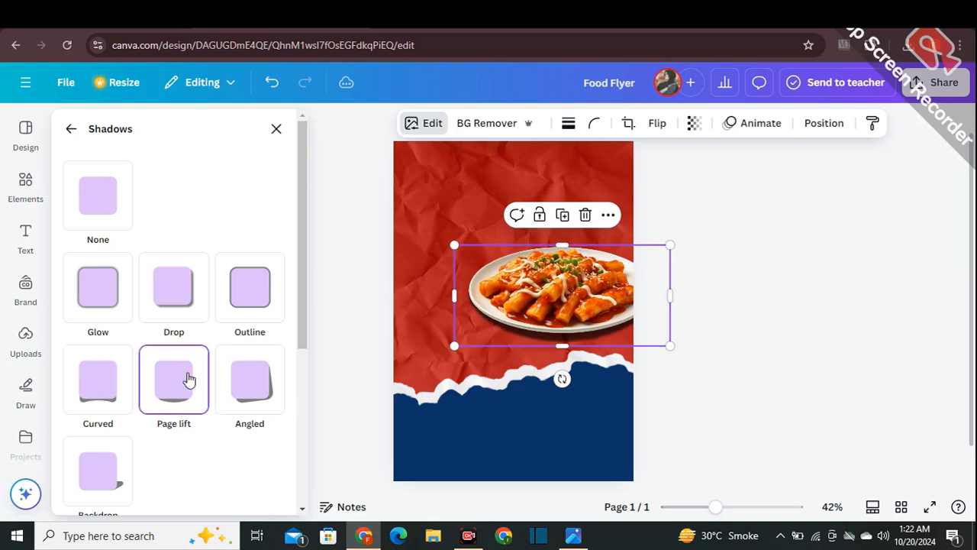
{"action": "left_click", "coordinate": [153, 309]}
{"action": "left_click", "coordinate": [251, 401]}
{"action": "left_click", "coordinate": [115, 400]}
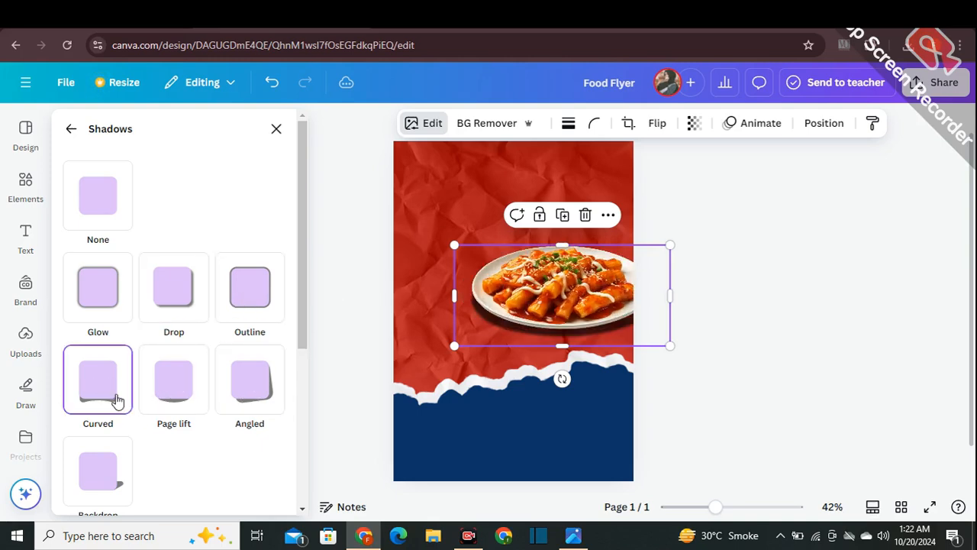
{"action": "left_click", "coordinate": [163, 394]}
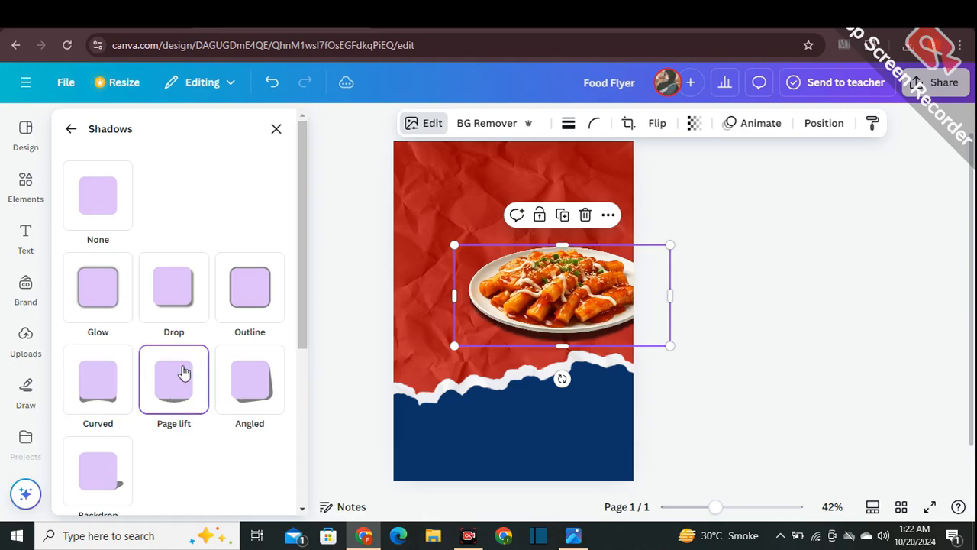
{"action": "left_click", "coordinate": [363, 309]}
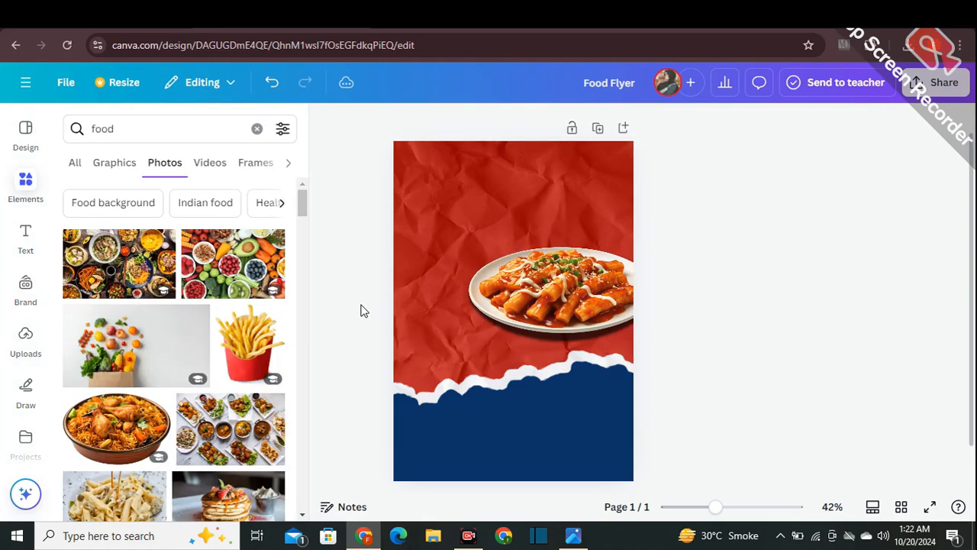
- Add the photo of sliced grilled meat with salad and move it over the torn paper edge
{"action": "scroll", "coordinate": [363, 309], "scroll_direction": "up", "scroll_amount": 1}
{"action": "scroll", "coordinate": [258, 372], "scroll_direction": "down", "scroll_amount": 2}
{"action": "scroll", "coordinate": [258, 371], "scroll_direction": "down", "scroll_amount": 1}
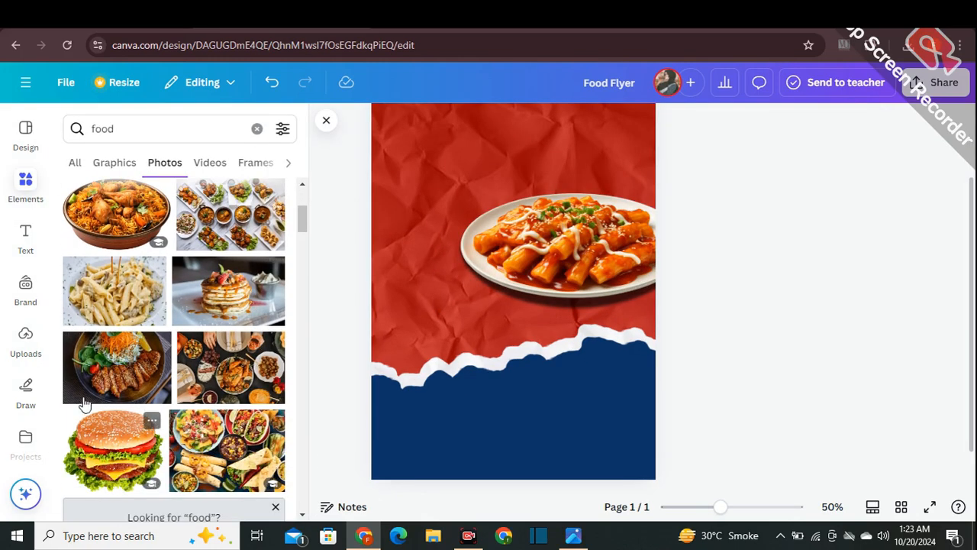
{"action": "left_click", "coordinate": [117, 367]}
{"action": "left_click_drag", "start_coordinate": [508, 314], "coordinate": [524, 369]}
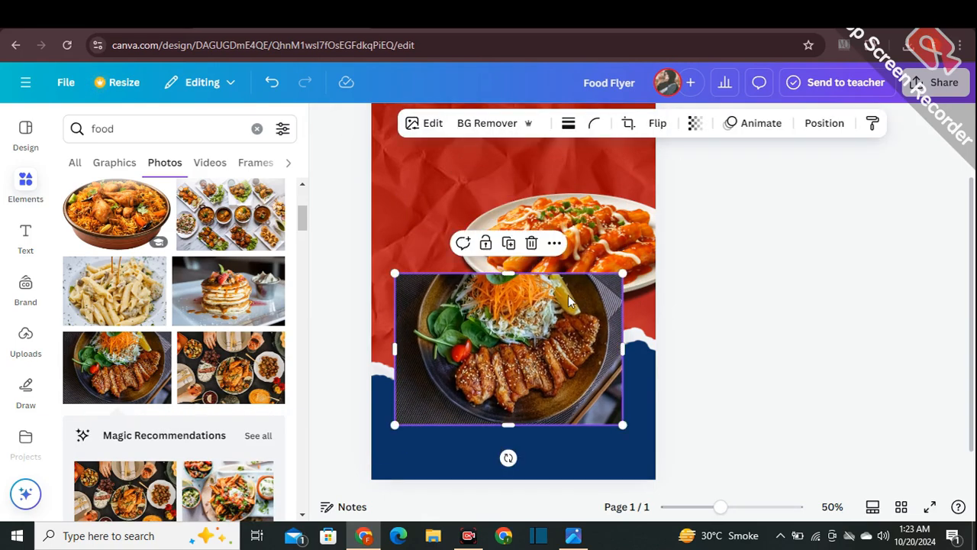
- Shrink the grilled meat photo, place it just below the rice cake plate, and remove its background
{"action": "left_click_drag", "start_coordinate": [622, 269], "coordinate": [567, 310]}
{"action": "left_click_drag", "start_coordinate": [454, 357], "coordinate": [517, 326]}
{"action": "left_click_drag", "start_coordinate": [449, 363], "coordinate": [474, 333]}
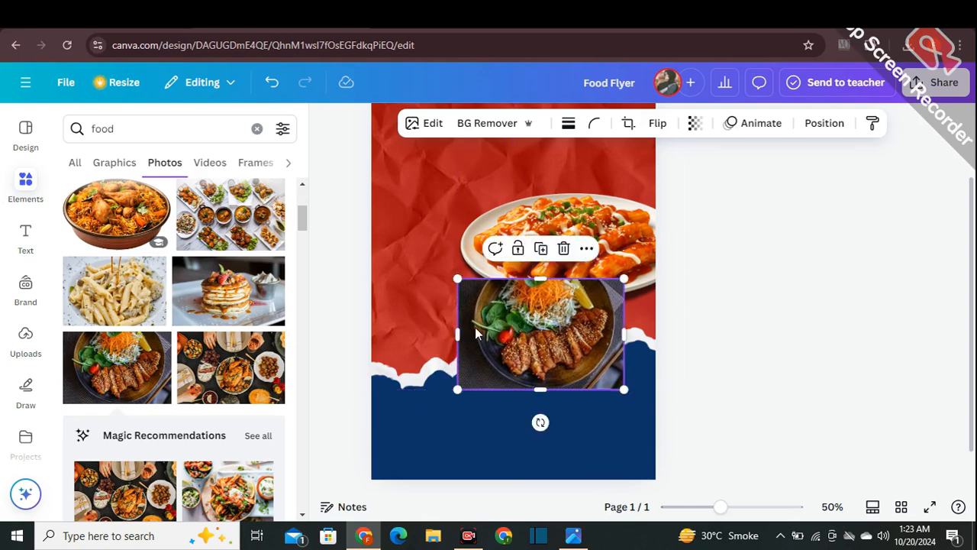
{"action": "left_click", "coordinate": [486, 124]}
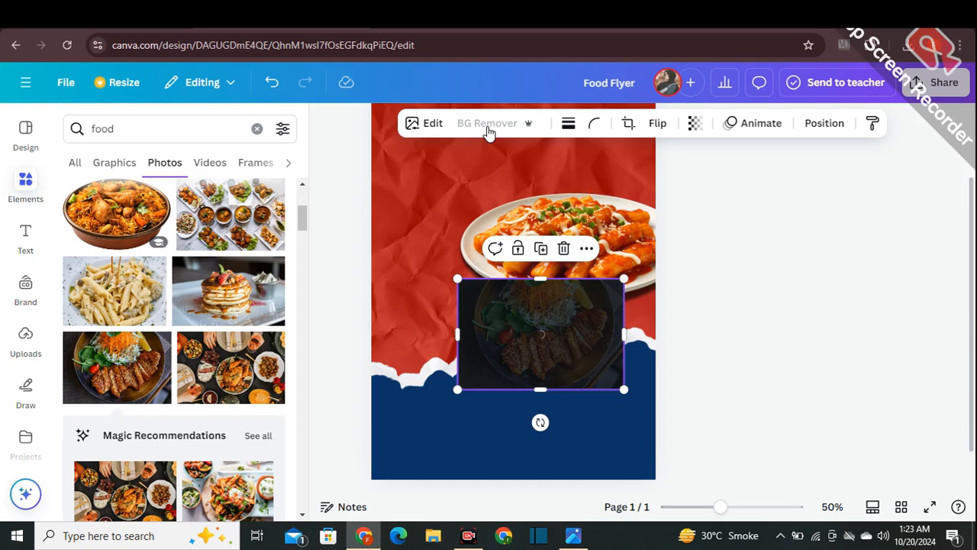
{"action": "left_click", "coordinate": [748, 270]}
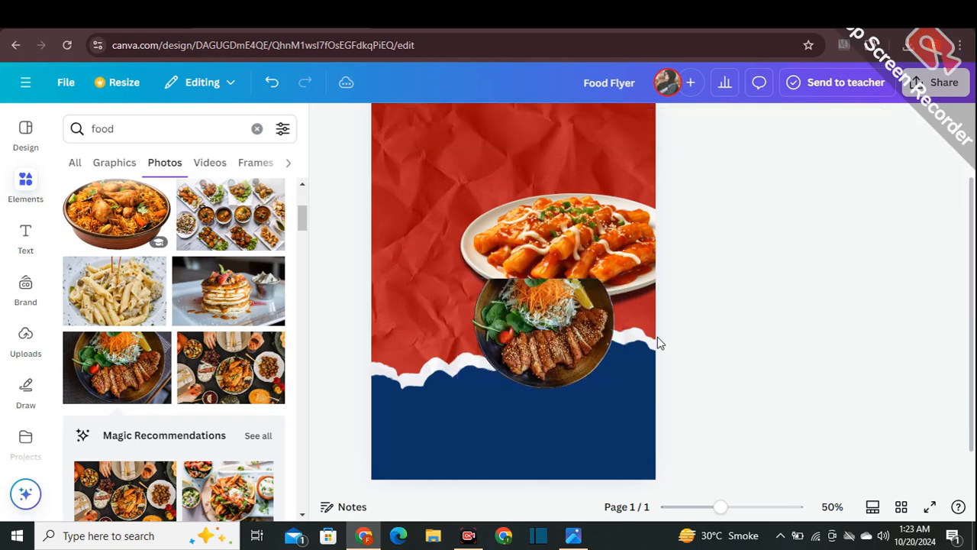
- Send the grilled meat dish one layer backward, behind the rice cake plate, and enlarge it slightly
{"action": "left_click", "coordinate": [607, 302]}
{"action": "left_click", "coordinate": [585, 249]}
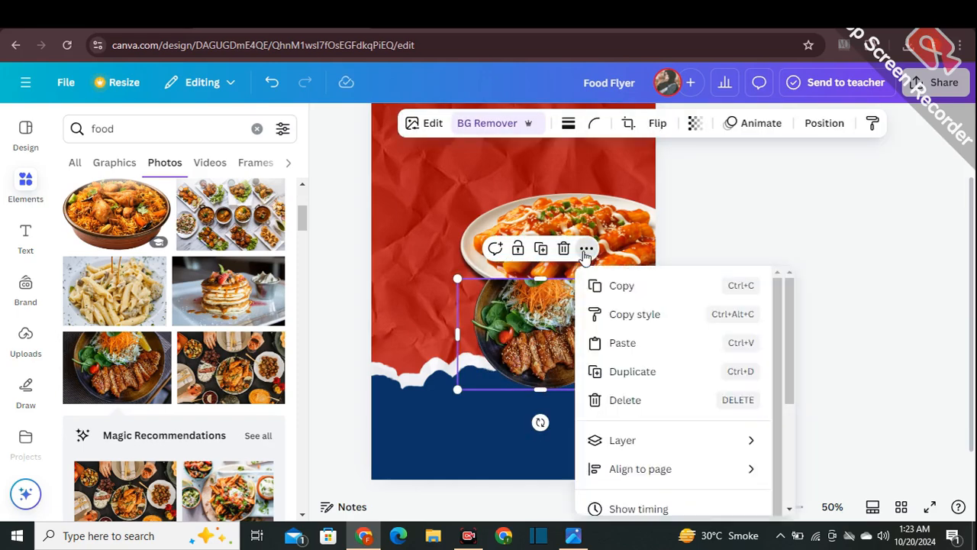
{"action": "mouse_move", "coordinate": [661, 441]}
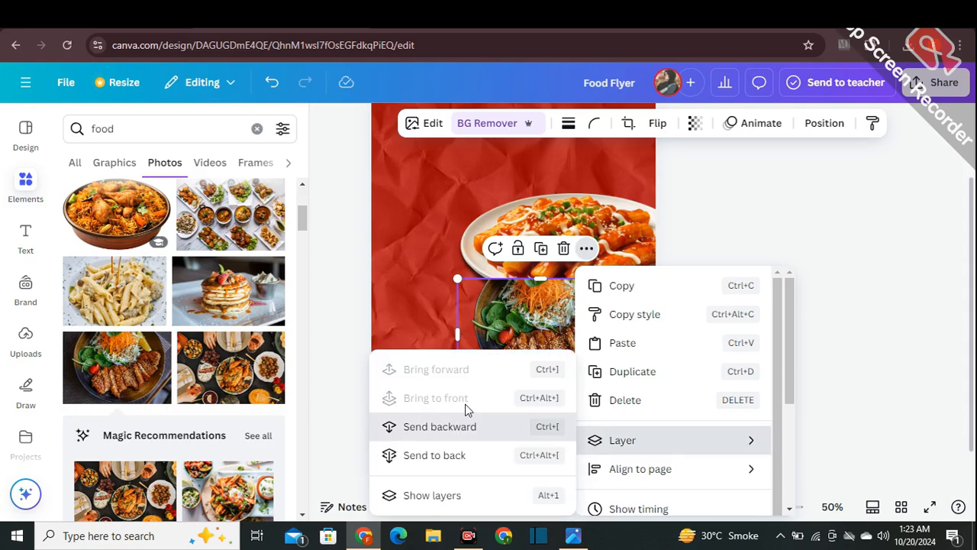
{"action": "left_click", "coordinate": [465, 424]}
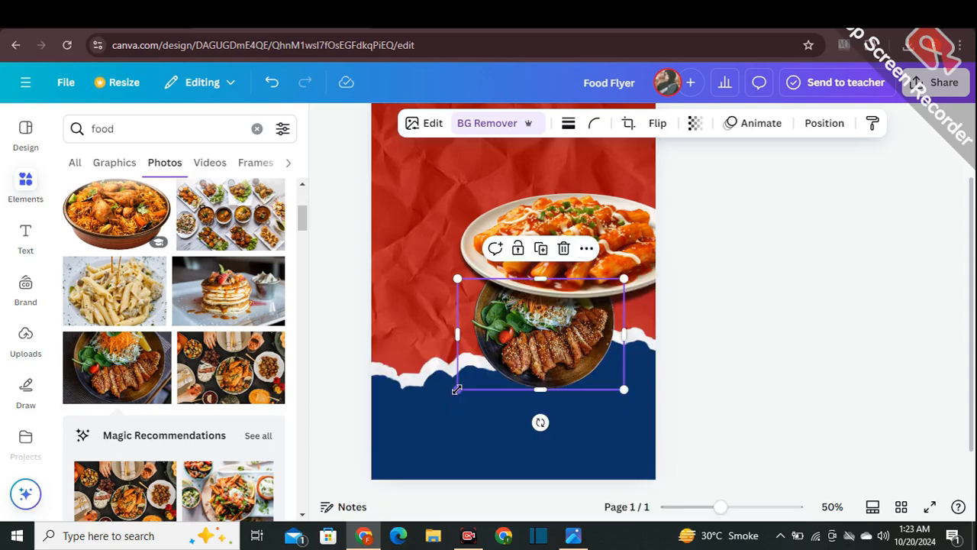
{"action": "left_click_drag", "start_coordinate": [456, 388], "coordinate": [449, 396]}
{"action": "left_click", "coordinate": [778, 363]}
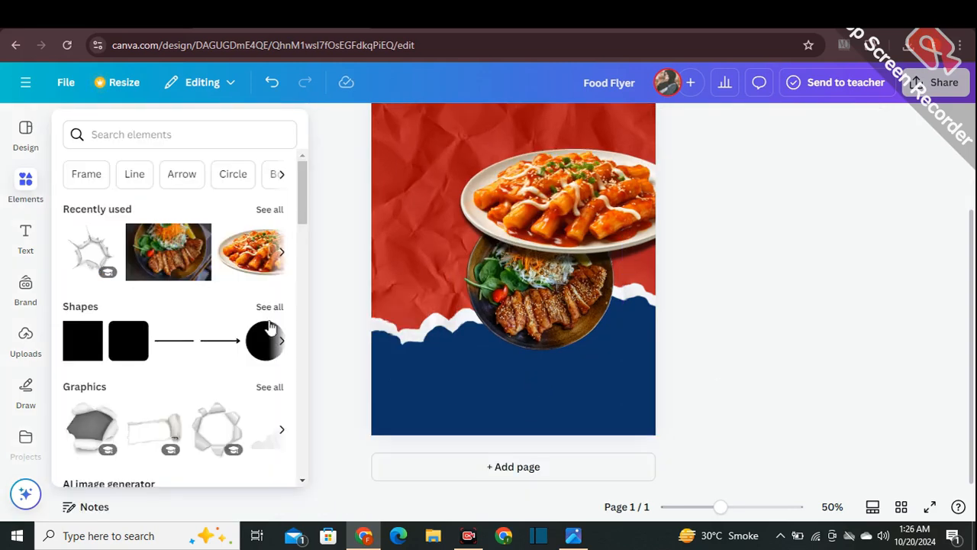
- Add the round peeling sticker from the print mockups to the page
{"action": "scroll", "coordinate": [237, 361], "scroll_direction": "down", "scroll_amount": 7}
{"action": "scroll", "coordinate": [238, 360], "scroll_direction": "down", "scroll_amount": 6}
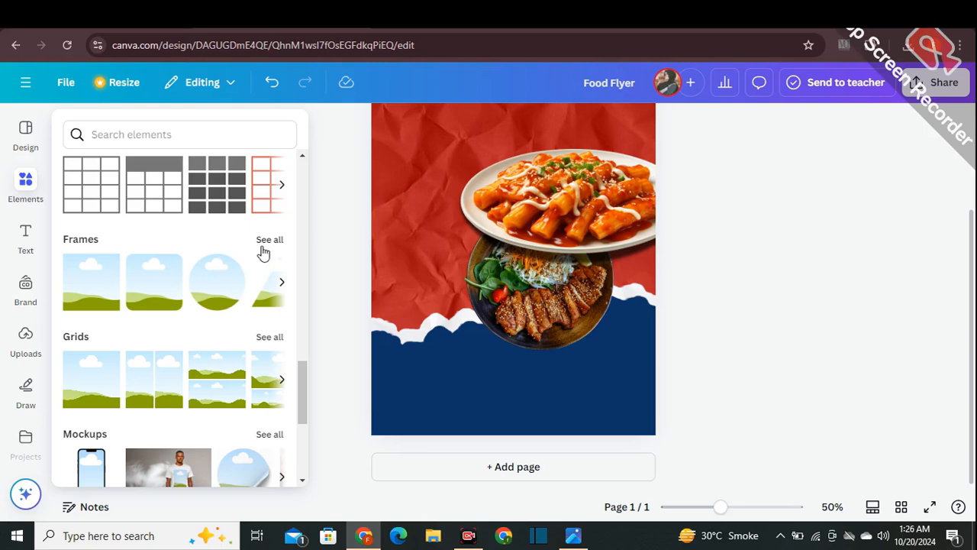
{"action": "scroll", "coordinate": [256, 402], "scroll_direction": "down", "scroll_amount": 1}
{"action": "left_click", "coordinate": [269, 361]}
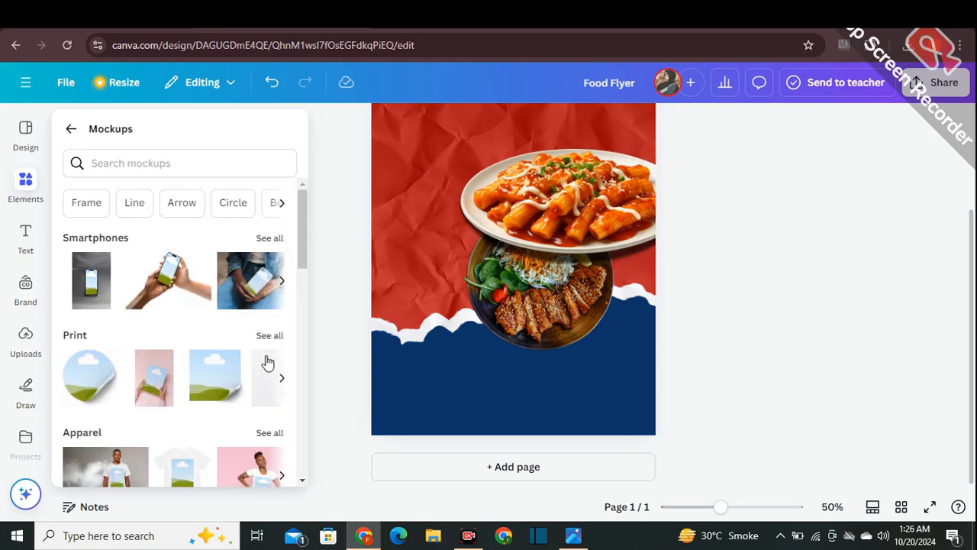
{"action": "left_click", "coordinate": [88, 390]}
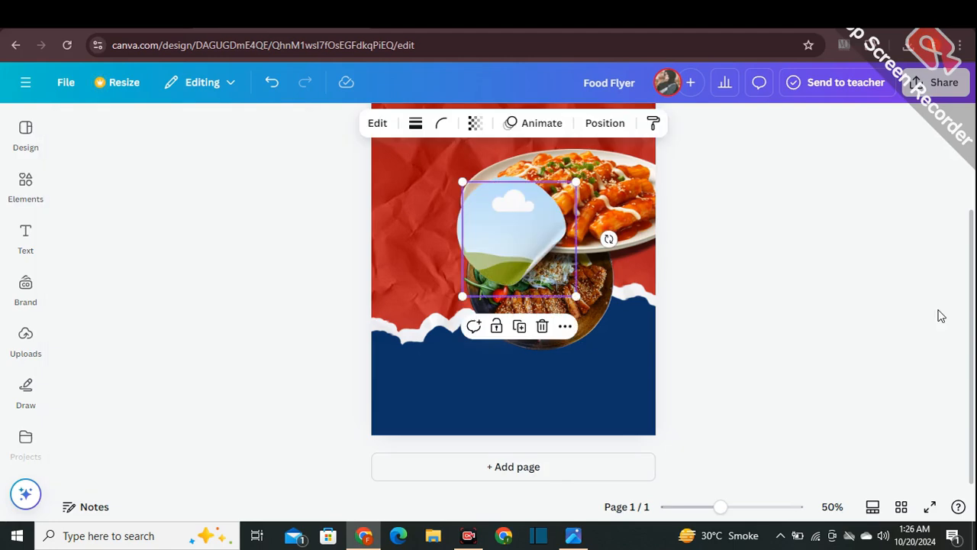
- Shrink two copies of the round sticker mockup and place them side by side in the blue area, from its left side to the middle
{"action": "left_click_drag", "start_coordinate": [565, 260], "coordinate": [460, 381]}
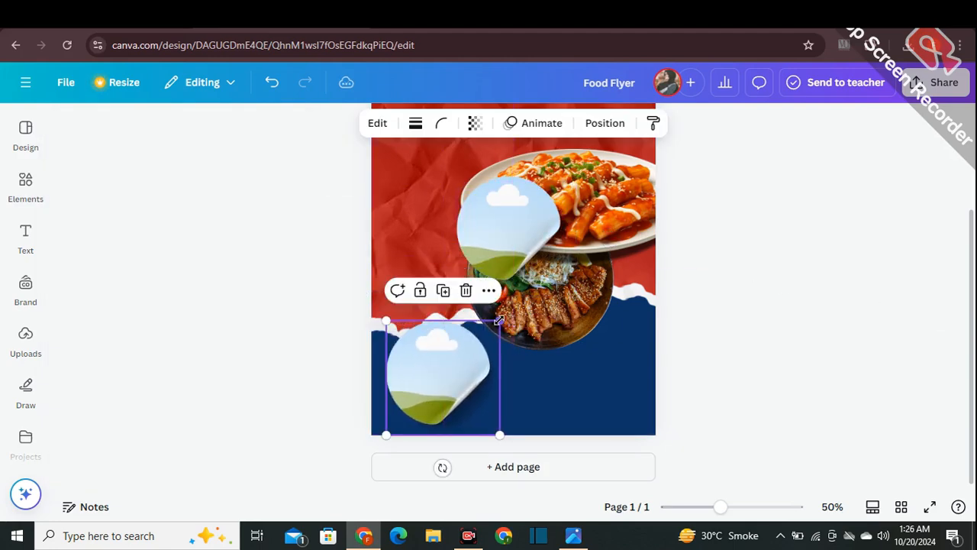
{"action": "left_click_drag", "start_coordinate": [499, 318], "coordinate": [476, 344]}
{"action": "left_click_drag", "start_coordinate": [416, 358], "coordinate": [419, 364]}
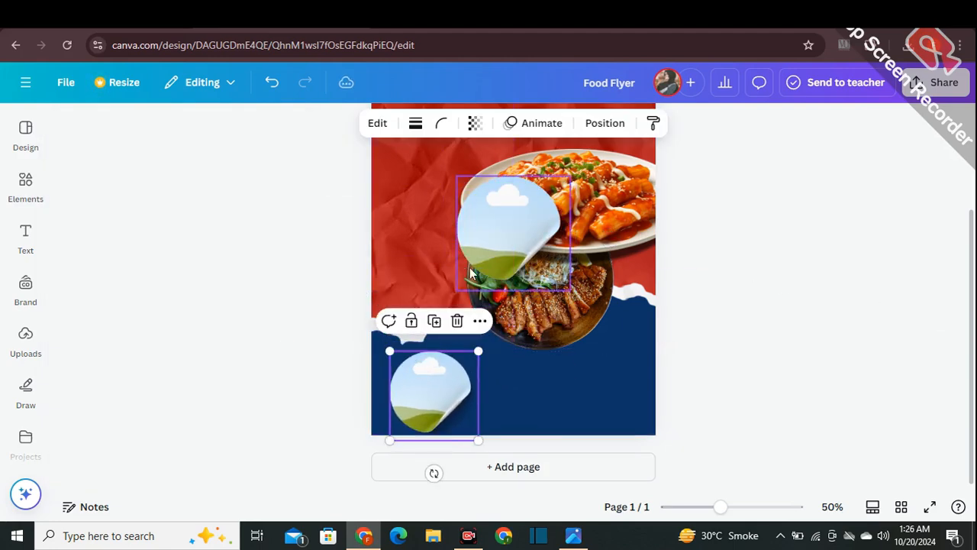
{"action": "left_click_drag", "start_coordinate": [469, 267], "coordinate": [533, 406]}
{"action": "left_click_drag", "start_coordinate": [593, 327], "coordinate": [570, 360]}
{"action": "mouse_move", "coordinate": [532, 386]}
{"action": "left_mouse_down"}
{"action": "mouse_move", "coordinate": [529, 376]}
{"action": "mouse_move", "coordinate": [589, 375]}
{"action": "mouse_move", "coordinate": [514, 385]}
{"action": "left_mouse_up"}
- Shrink the leftmost sticker slightly, place a copy at the blue area's right side, and space the middle sticker between them
{"action": "left_click", "coordinate": [434, 381]}
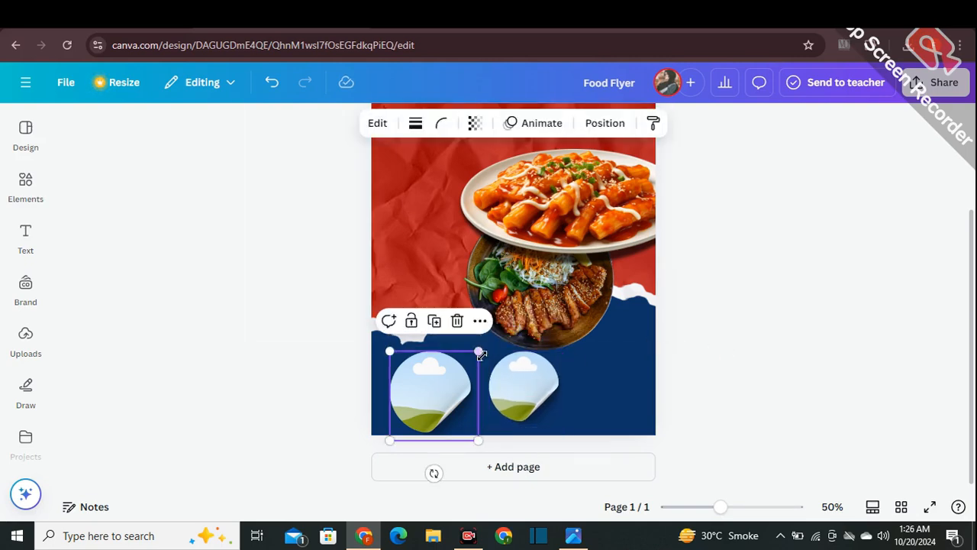
{"action": "left_click_drag", "start_coordinate": [474, 353], "coordinate": [472, 354]}
{"action": "left_click_drag", "start_coordinate": [434, 408], "coordinate": [606, 395]}
{"action": "left_click", "coordinate": [431, 316]}
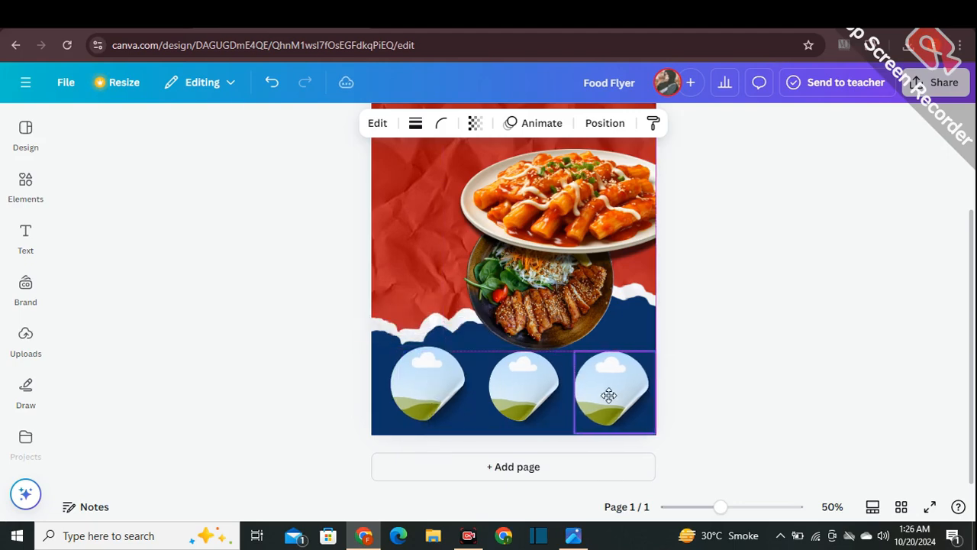
{"action": "left_click_drag", "start_coordinate": [545, 391], "coordinate": [540, 391]}
{"action": "left_click", "coordinate": [709, 378]}
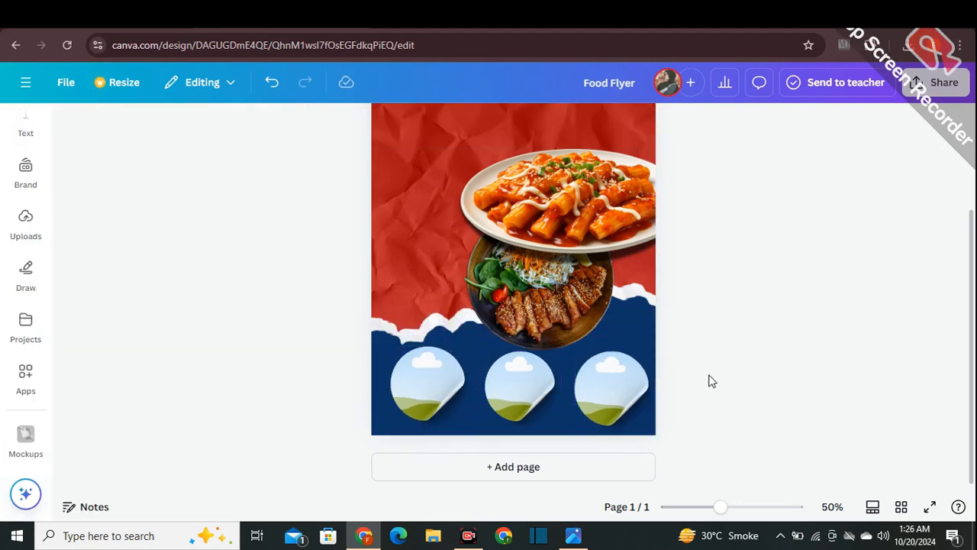
- Search the elements for "food" and place the sliced chicken bowl photo inside the leftmost sticker mockup
{"action": "left_click", "coordinate": [128, 133]}
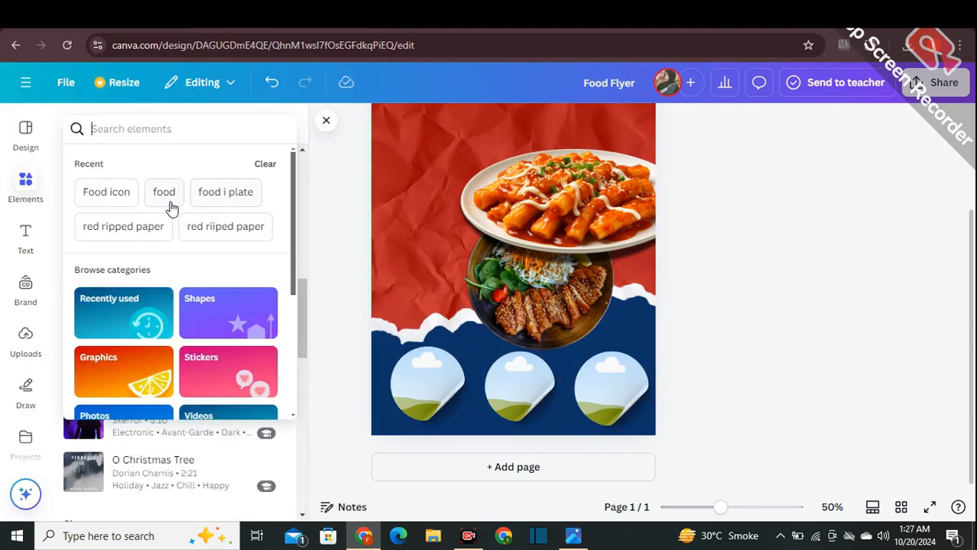
{"action": "left_click", "coordinate": [170, 203]}
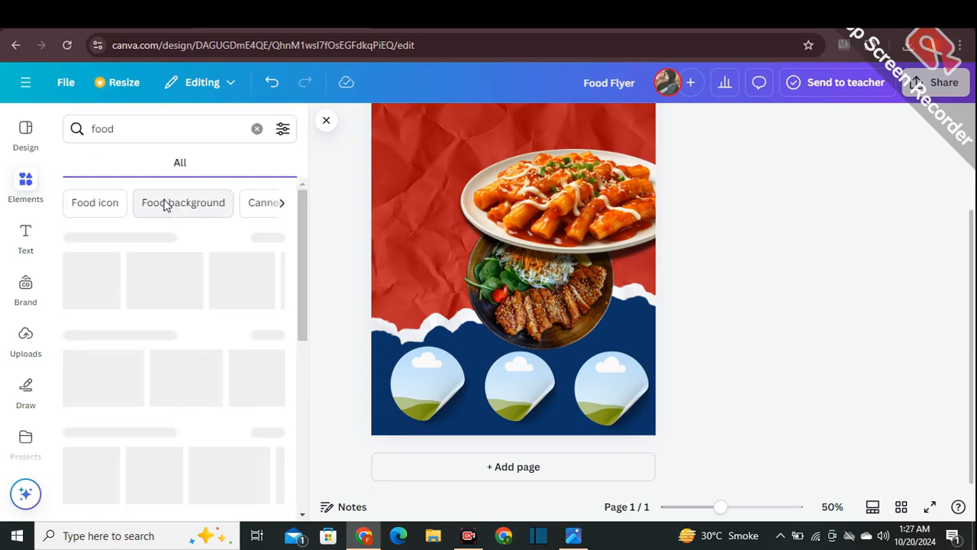
{"action": "scroll", "coordinate": [176, 351], "scroll_direction": "down", "scroll_amount": 2}
{"action": "scroll", "coordinate": [180, 342], "scroll_direction": "up", "scroll_amount": 2}
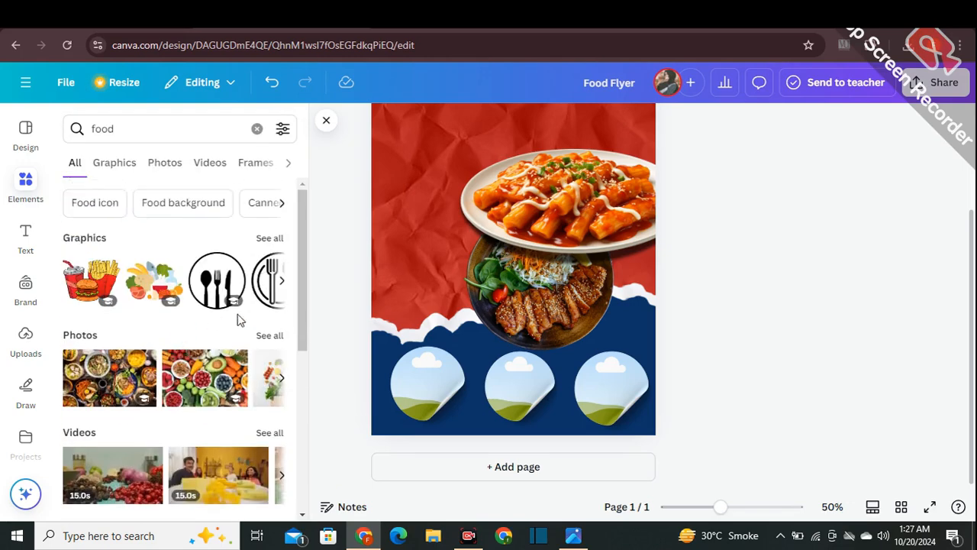
{"action": "left_click", "coordinate": [271, 337]}
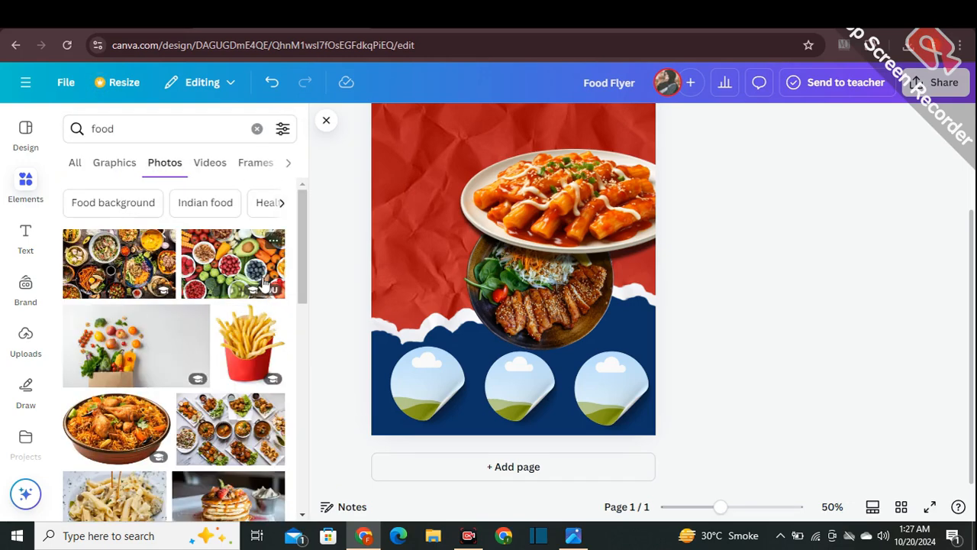
{"action": "scroll", "coordinate": [264, 283], "scroll_direction": "down", "scroll_amount": 5}
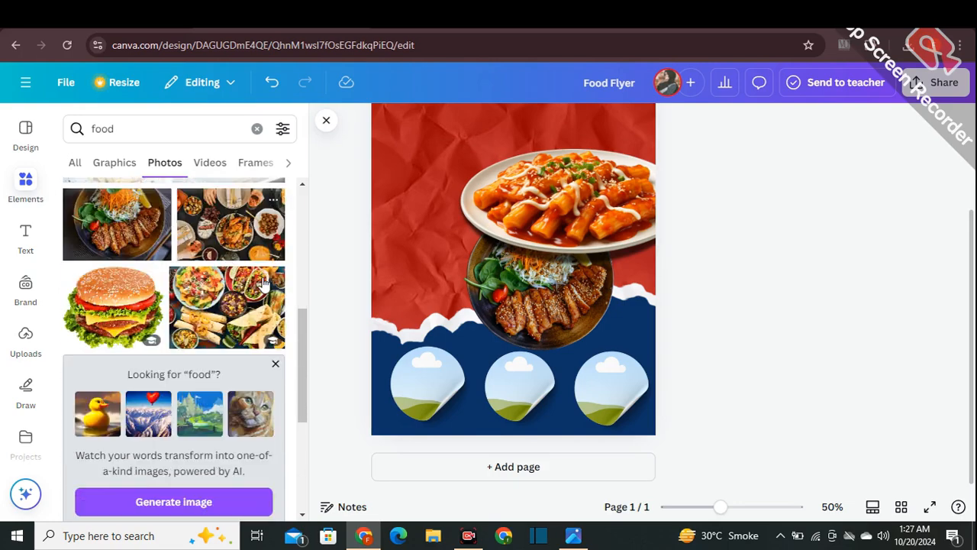
{"action": "scroll", "coordinate": [263, 284], "scroll_direction": "down", "scroll_amount": 10}
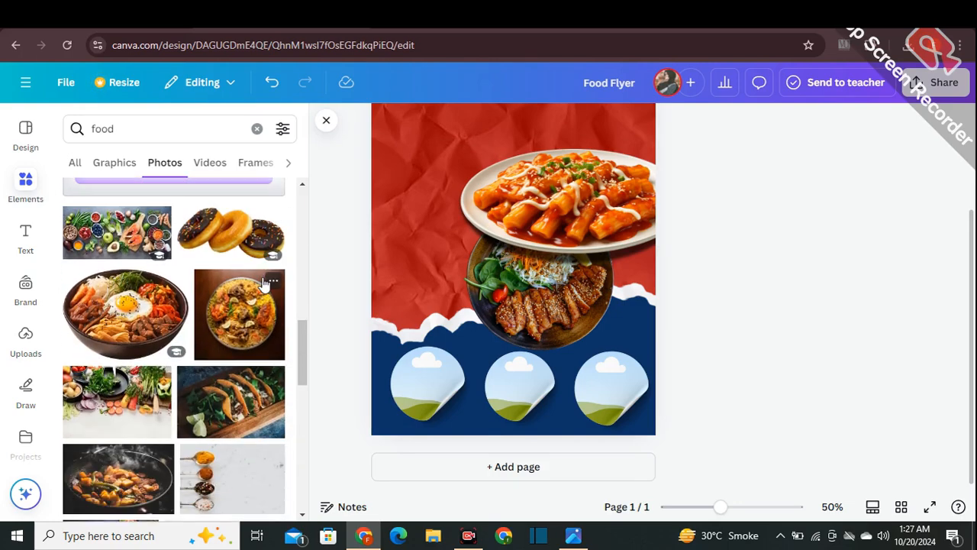
{"action": "left_click_drag", "start_coordinate": [130, 396], "coordinate": [391, 392]}
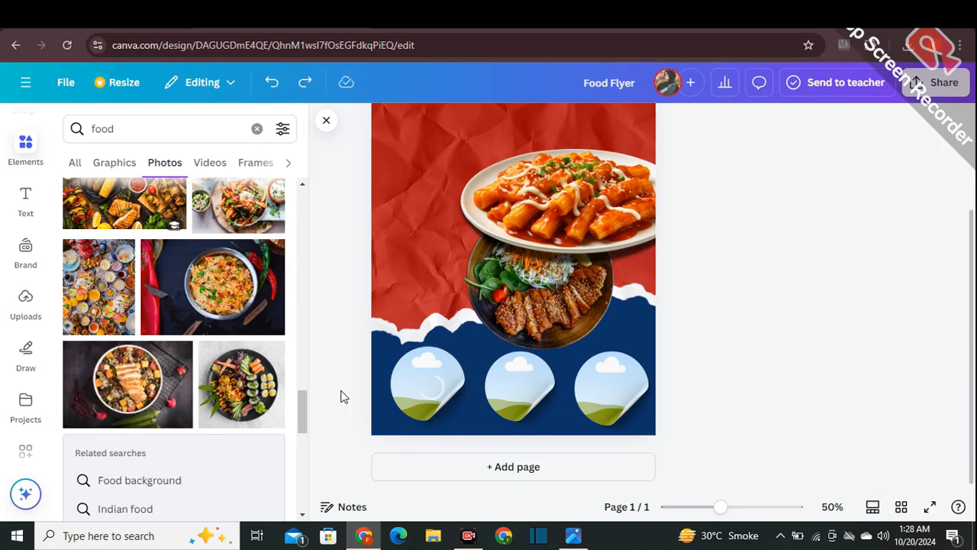
- Enlarge the chicken bowl photo inside the leftmost sticker mockup, center the bowl in its frame, and apply the changes
{"action": "left_click", "coordinate": [416, 391]}
{"action": "left_click", "coordinate": [506, 123]}
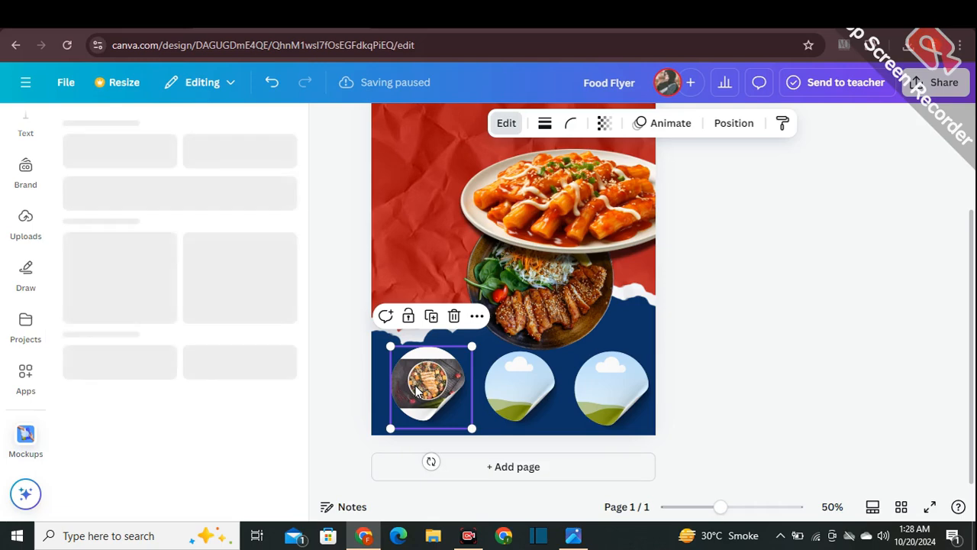
{"action": "left_click_drag", "start_coordinate": [129, 176], "coordinate": [104, 158]}
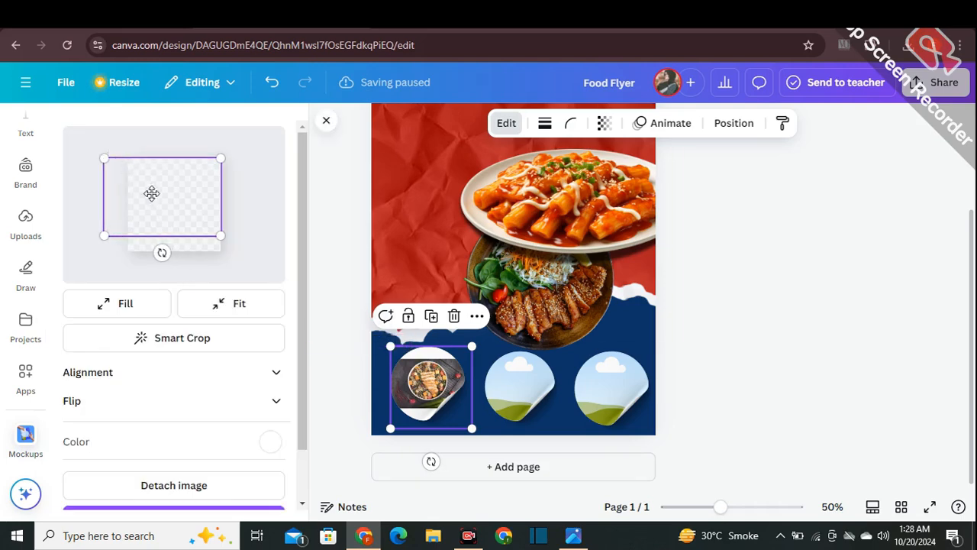
{"action": "left_click_drag", "start_coordinate": [218, 240], "coordinate": [244, 251]}
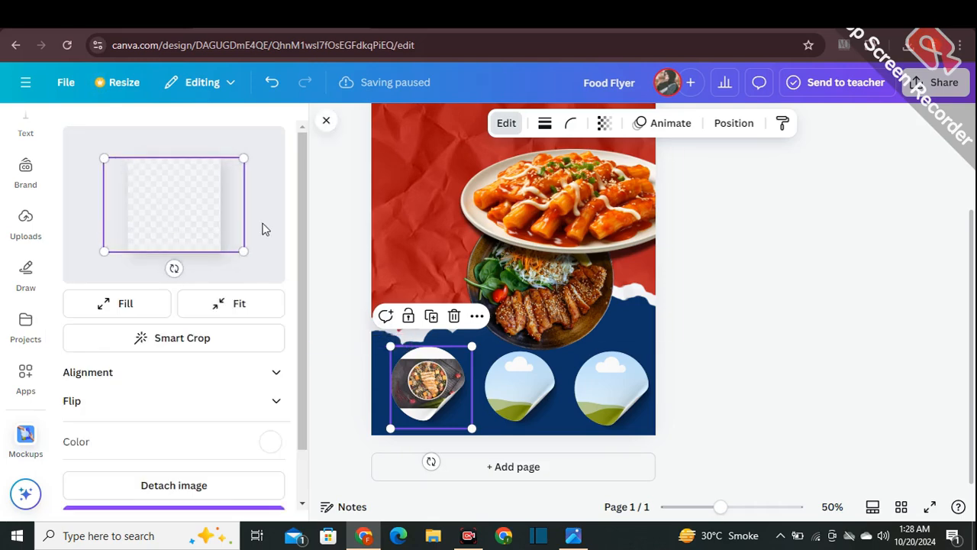
{"action": "left_click_drag", "start_coordinate": [176, 213], "coordinate": [178, 216]}
{"action": "left_click_drag", "start_coordinate": [256, 264], "coordinate": [261, 265]}
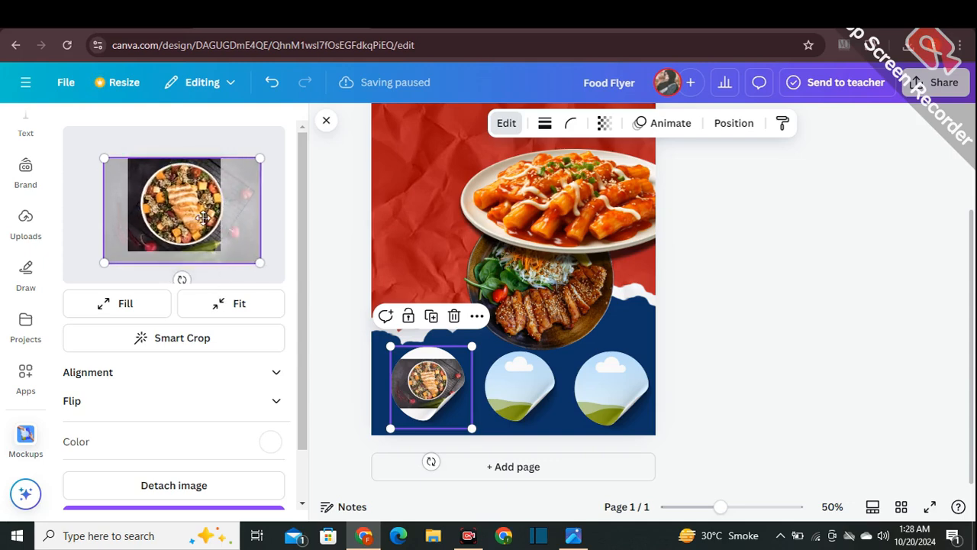
{"action": "left_click_drag", "start_coordinate": [203, 216], "coordinate": [197, 217]}
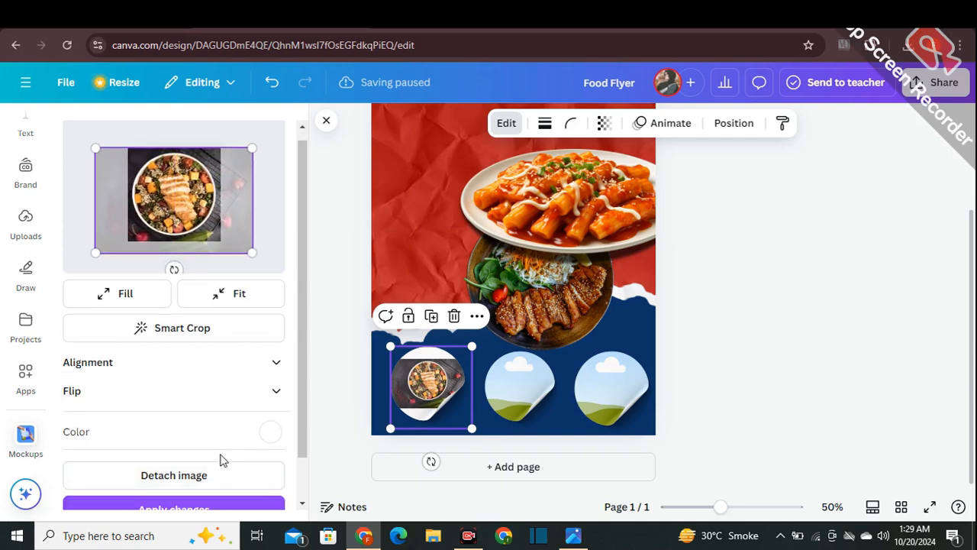
{"action": "scroll", "coordinate": [217, 458], "scroll_direction": "down", "scroll_amount": 1}
{"action": "left_click", "coordinate": [180, 467]}
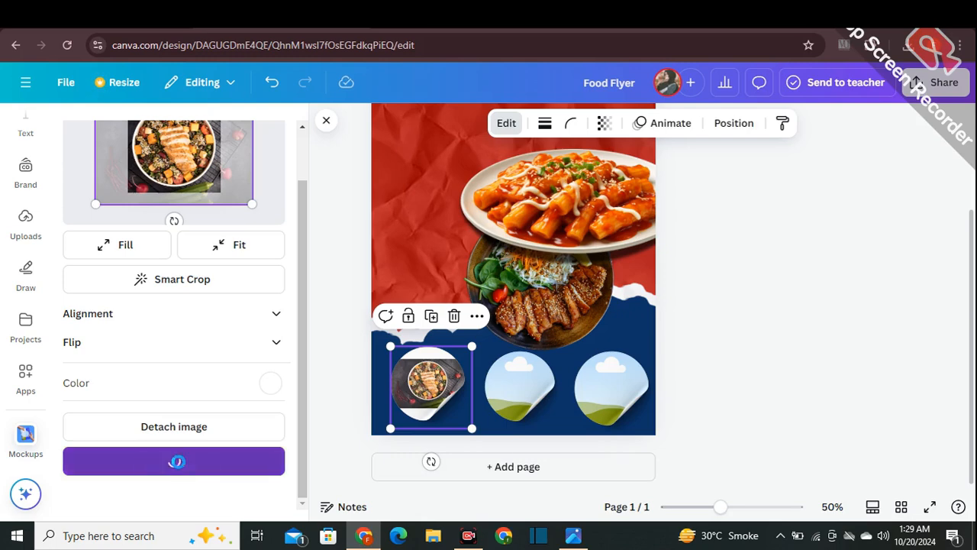
{"action": "left_click", "coordinate": [311, 386]}
- Place the photo of burgers and fries on a wooden board from the food results inside the middle sticker mockup
{"action": "scroll", "coordinate": [211, 356], "scroll_direction": "down", "scroll_amount": 6}
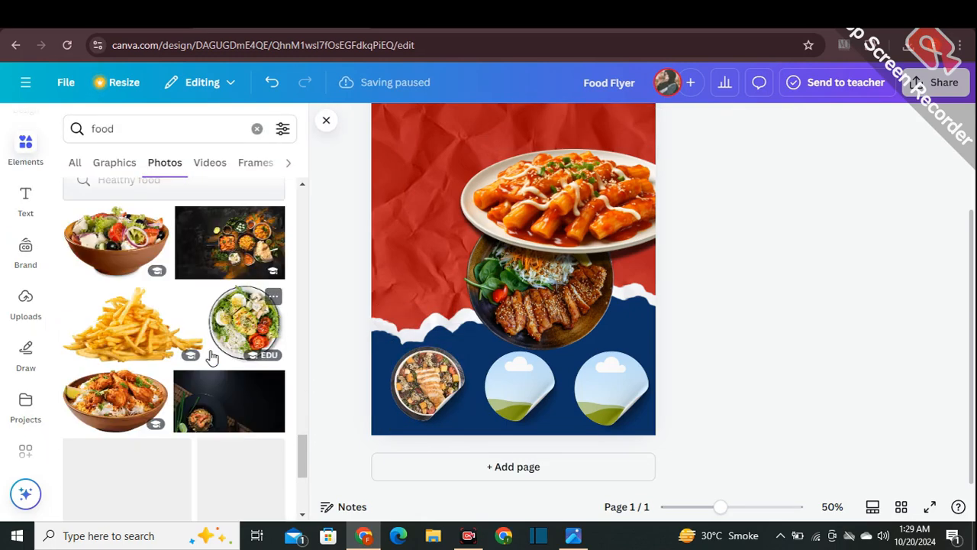
{"action": "scroll", "coordinate": [212, 356], "scroll_direction": "down", "scroll_amount": 1}
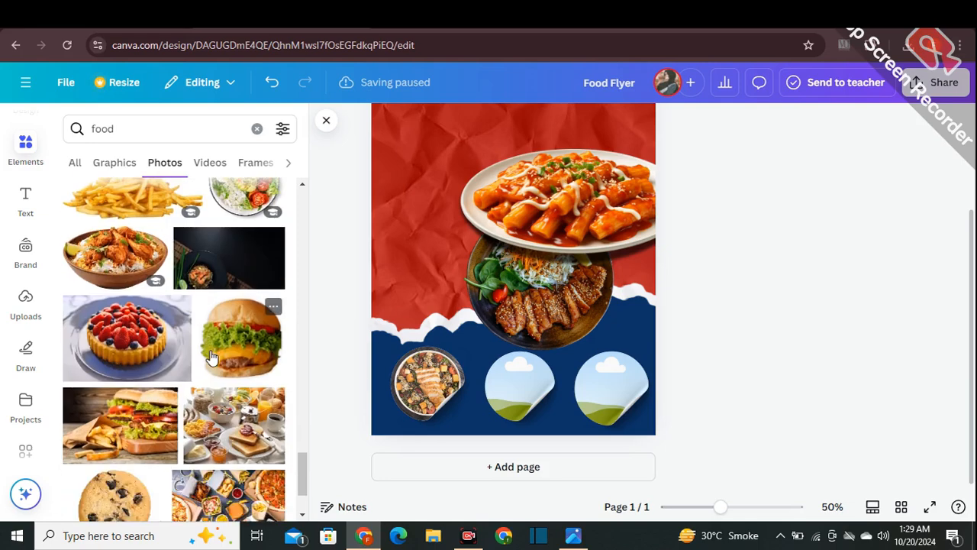
{"action": "scroll", "coordinate": [212, 356], "scroll_direction": "down", "scroll_amount": 1}
{"action": "left_click_drag", "start_coordinate": [137, 390], "coordinate": [504, 390]}
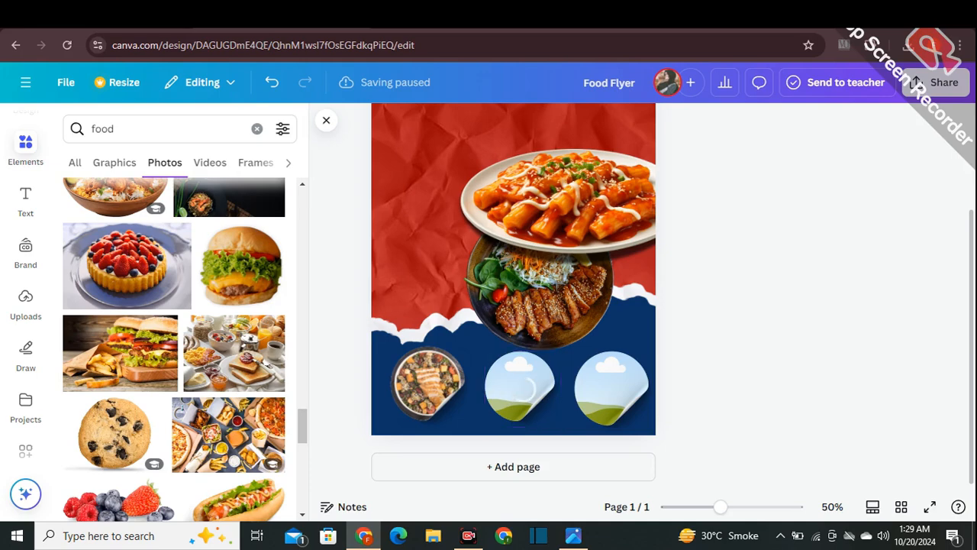
- Enlarge the burger photo to fill the middle sticker mockup, shift it slightly left, and apply the changes
{"action": "left_click", "coordinate": [519, 381]}
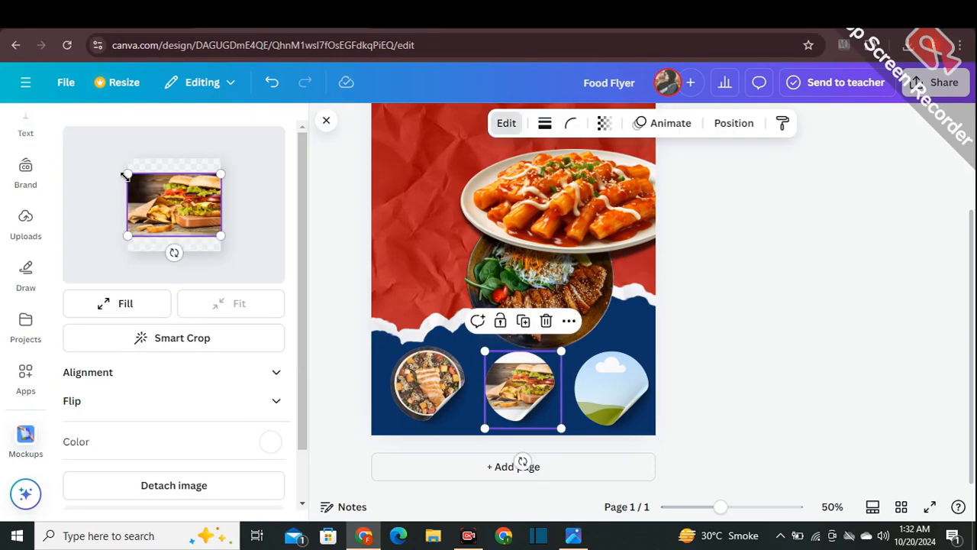
{"action": "left_click_drag", "start_coordinate": [120, 163], "coordinate": [143, 194]}
{"action": "left_click_drag", "start_coordinate": [221, 240], "coordinate": [242, 268]}
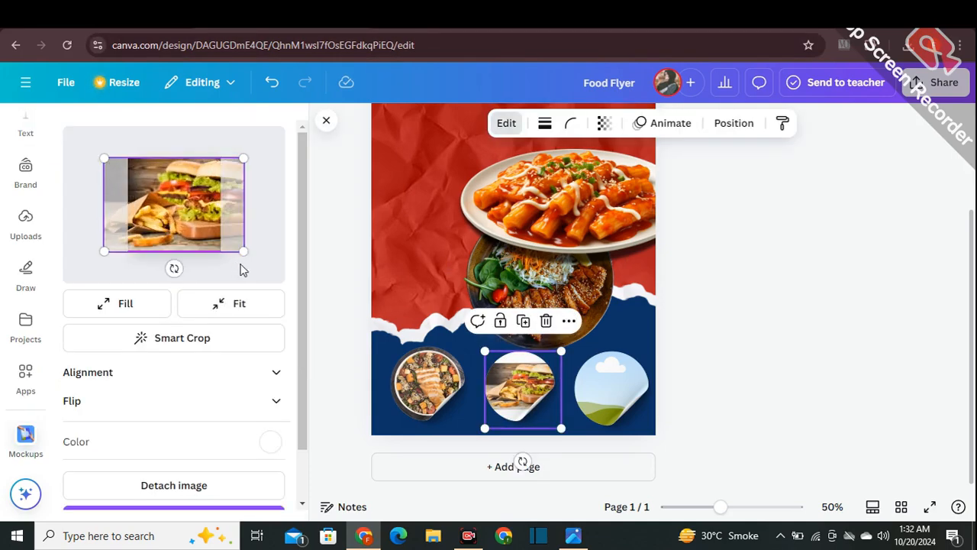
{"action": "left_click_drag", "start_coordinate": [193, 232], "coordinate": [174, 232]}
{"action": "scroll", "coordinate": [211, 229], "scroll_direction": "down", "scroll_amount": 1}
{"action": "scroll", "coordinate": [211, 229], "scroll_direction": "down", "scroll_amount": 1}
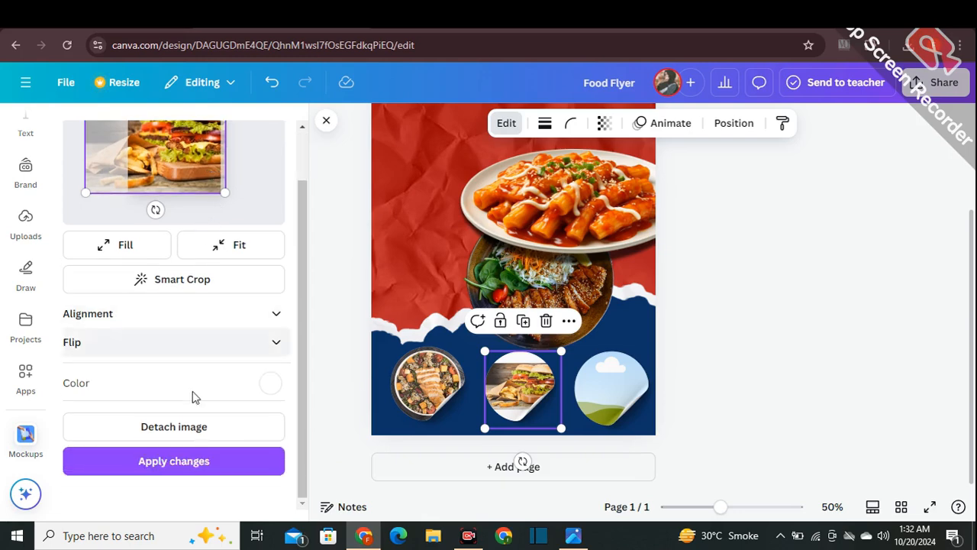
{"action": "left_click", "coordinate": [191, 460]}
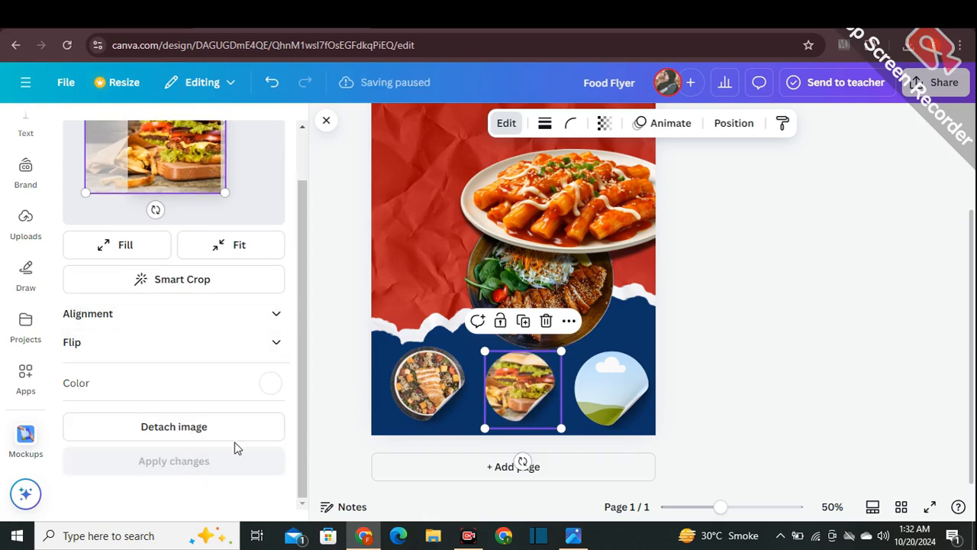
{"action": "left_click", "coordinate": [350, 408]}
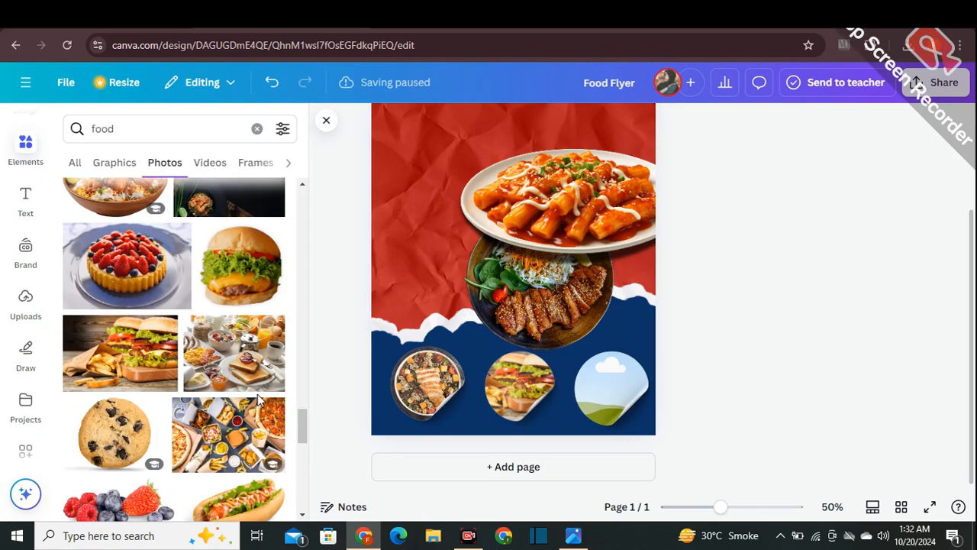
- Place the grilled meat skewers photo in the rightmost sticker mockup, enlarge it to fill the frame, and apply the changes
{"action": "scroll", "coordinate": [258, 394], "scroll_direction": "down", "scroll_amount": 5}
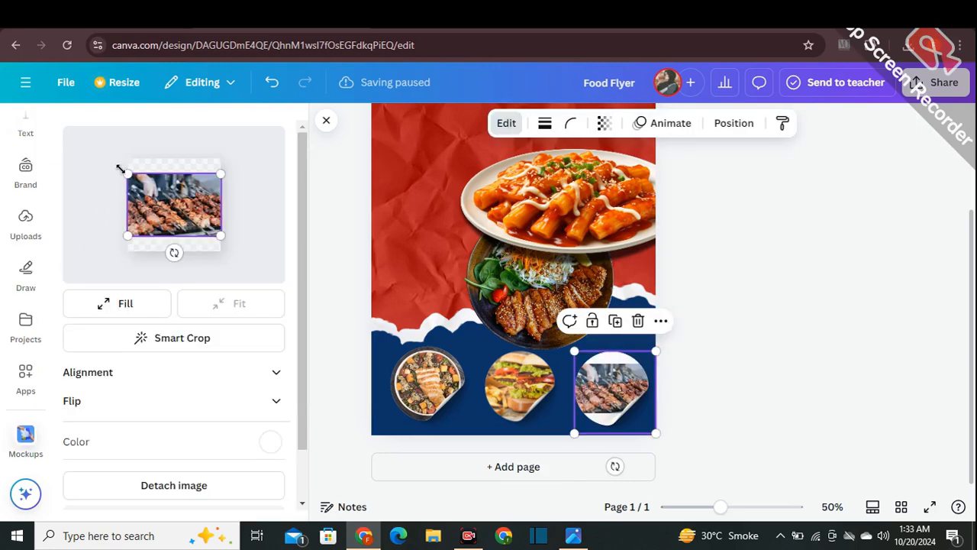
{"action": "left_click_drag", "start_coordinate": [123, 169], "coordinate": [99, 156]}
{"action": "left_click_drag", "start_coordinate": [220, 235], "coordinate": [242, 250]}
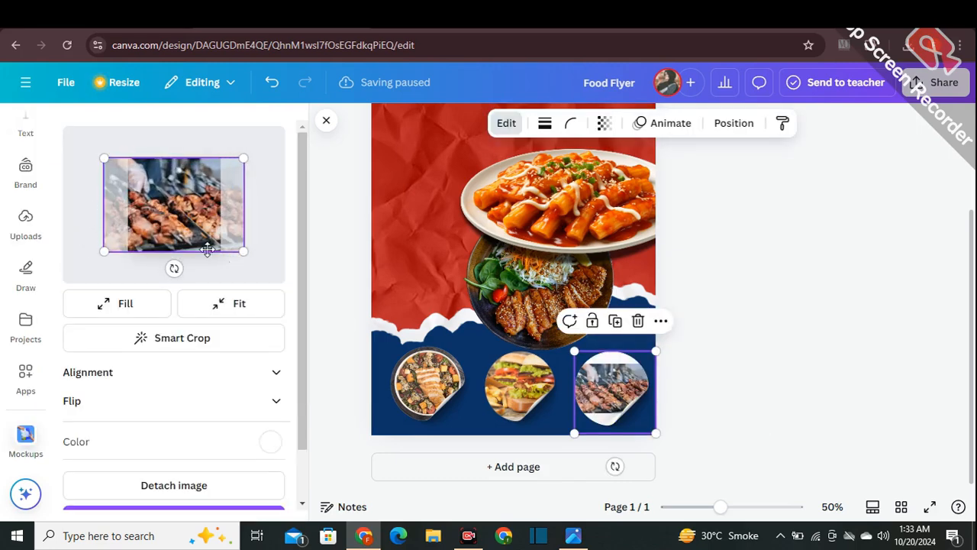
{"action": "scroll", "coordinate": [228, 477], "scroll_direction": "down", "scroll_amount": 1}
{"action": "left_click", "coordinate": [181, 468]}
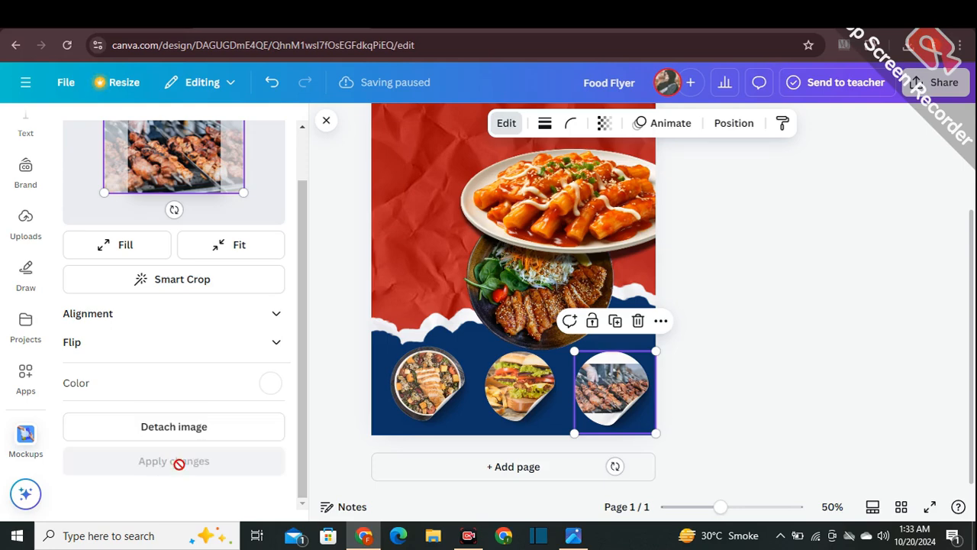
{"action": "left_click", "coordinate": [838, 273]}
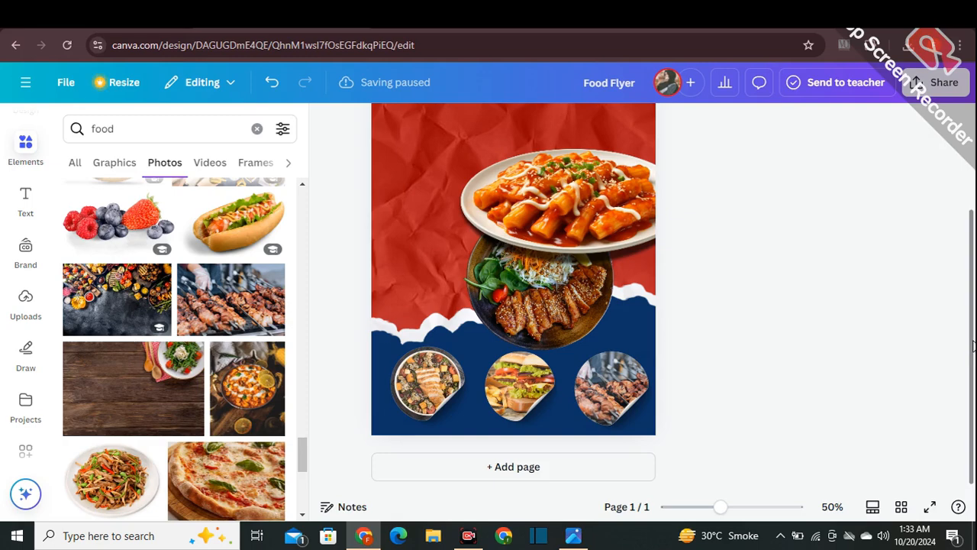
- Search the elements for "leaves" and add the dark green monstera leaf graphic to the page
{"action": "left_click_drag", "start_coordinate": [974, 346], "coordinate": [974, 291]}
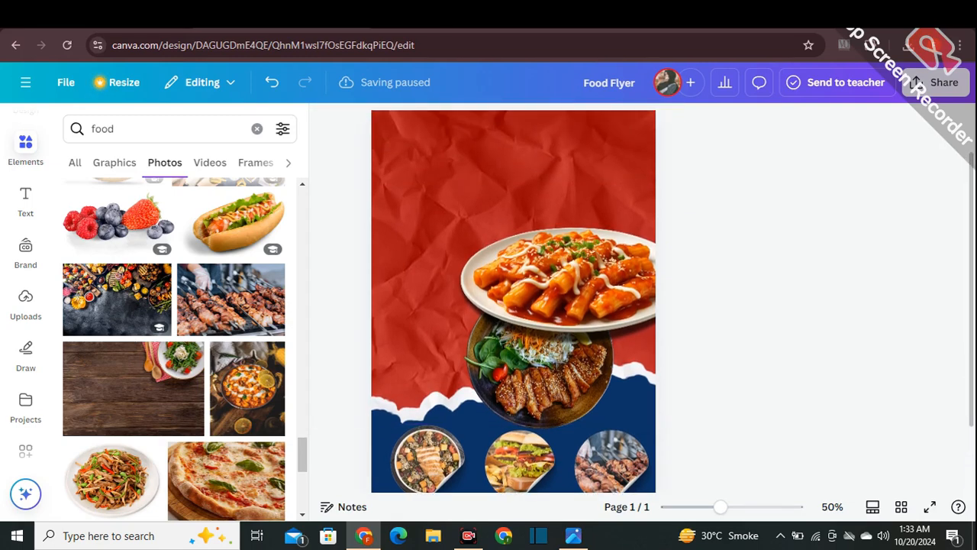
{"action": "left_click", "coordinate": [149, 128]}
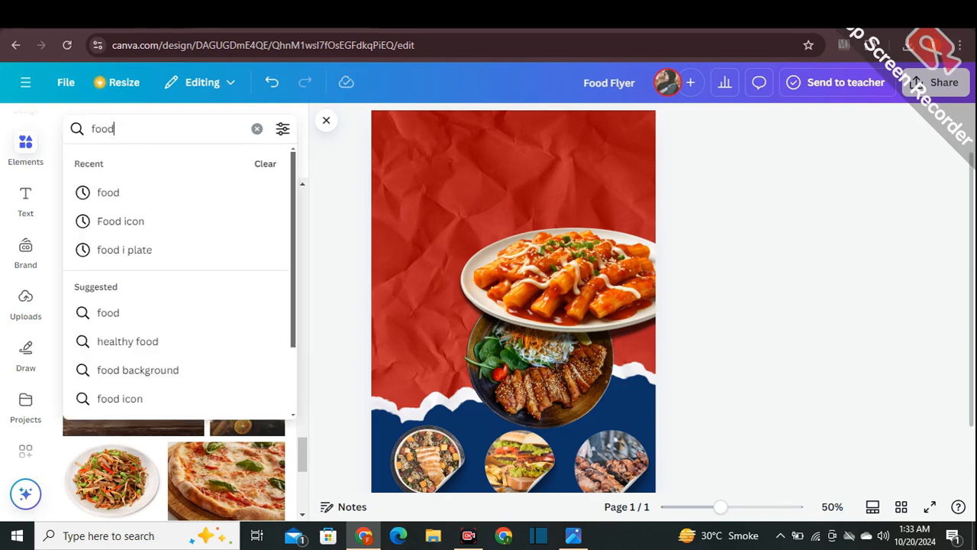
{"action": "left_click", "coordinate": [257, 129]}
{"action": "left_click", "coordinate": [158, 129]}
{"action": "type", "text": "le"}
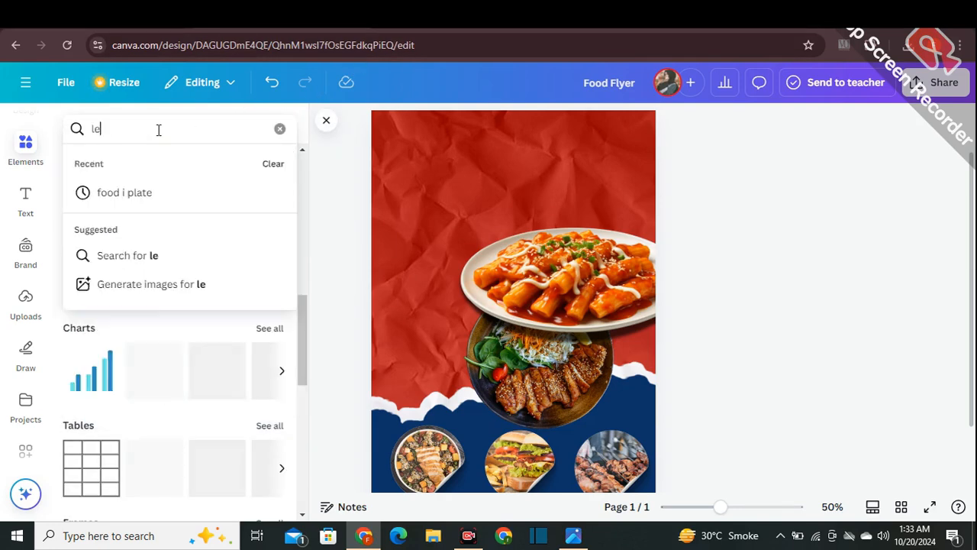
{"action": "type", "text": "aves"}
{"action": "key", "text": "Return"}
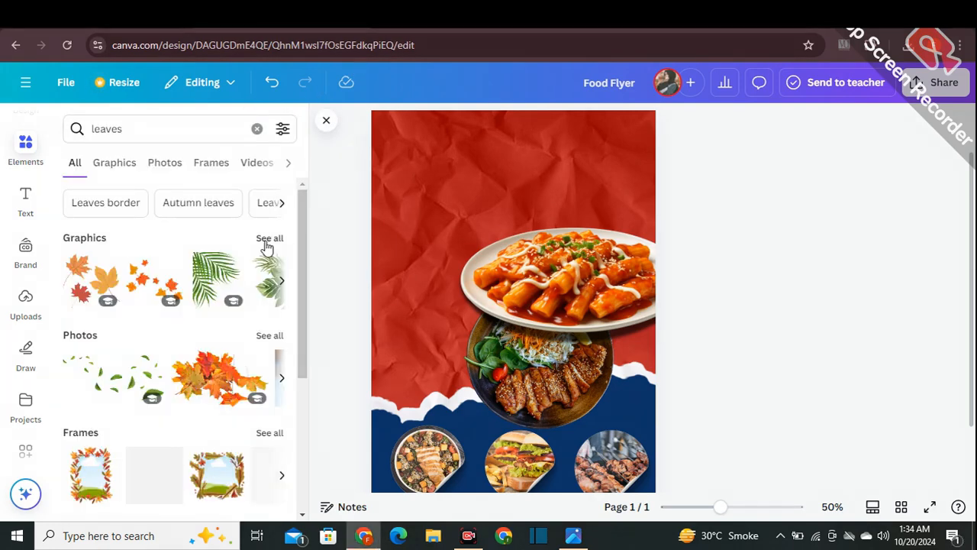
{"action": "left_click", "coordinate": [265, 241]}
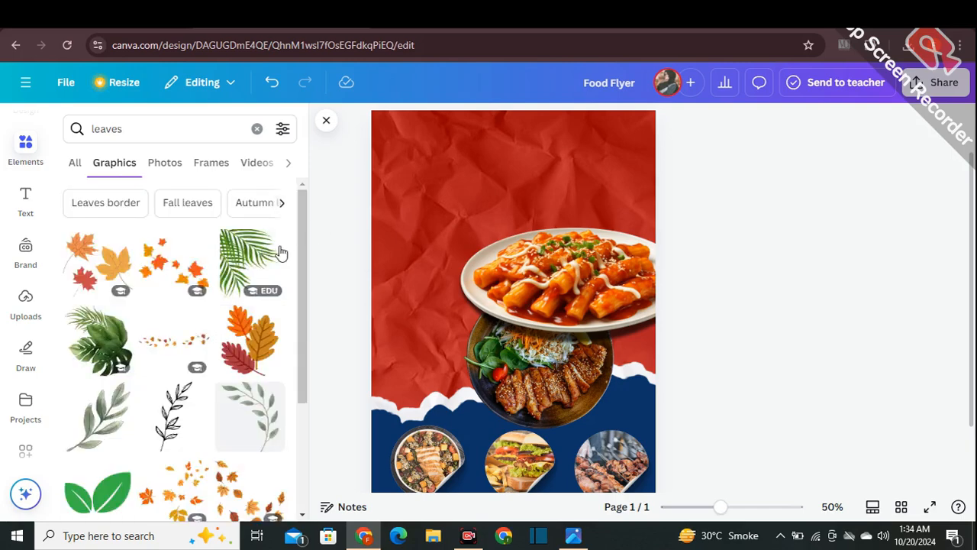
{"action": "scroll", "coordinate": [280, 251], "scroll_direction": "down", "scroll_amount": 10}
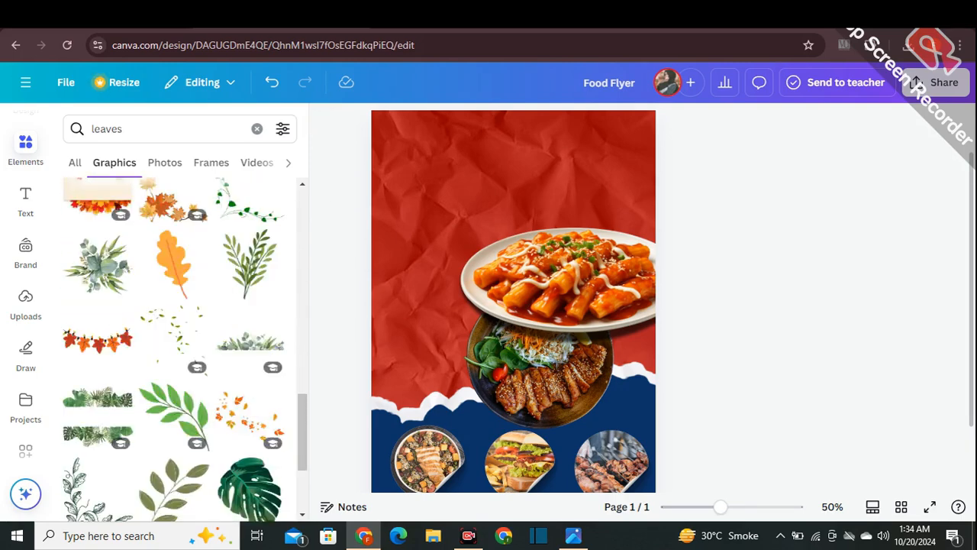
{"action": "scroll", "coordinate": [256, 347], "scroll_direction": "down", "scroll_amount": 2}
{"action": "left_click", "coordinate": [253, 350]}
- Shrink the monstera leaf and place it in the page's top-left corner, partly beyond the page edge
{"action": "left_click_drag", "start_coordinate": [500, 301], "coordinate": [482, 263]}
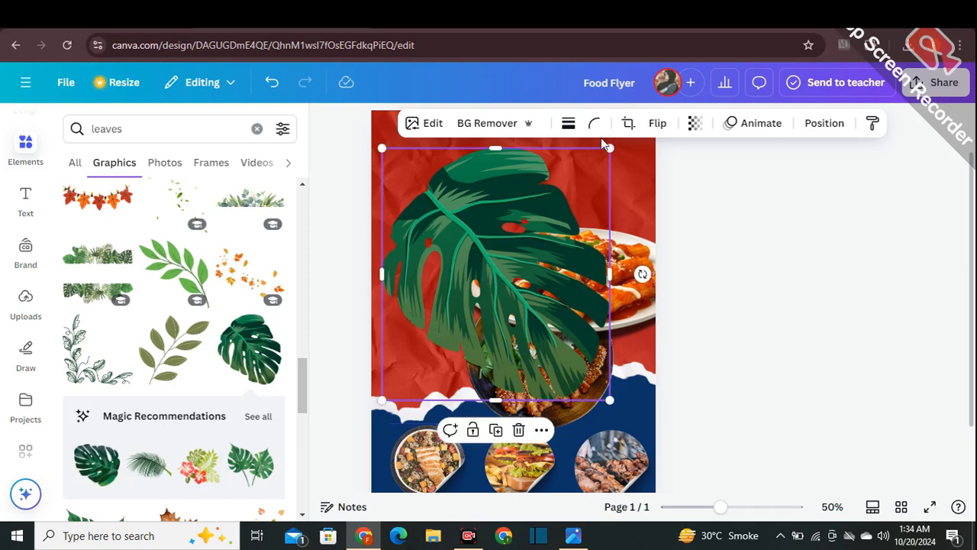
{"action": "left_click_drag", "start_coordinate": [607, 147], "coordinate": [573, 186]}
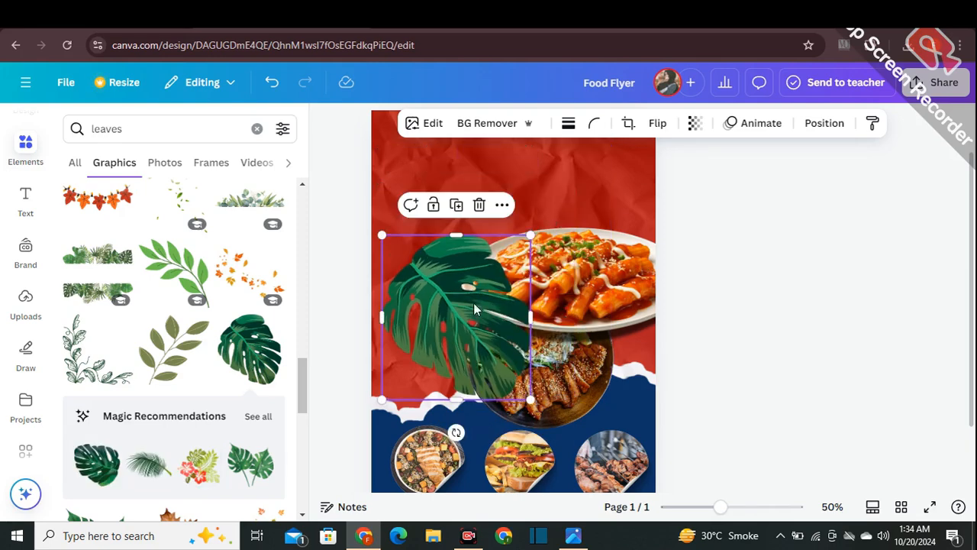
{"action": "left_click_drag", "start_coordinate": [473, 303], "coordinate": [431, 176]}
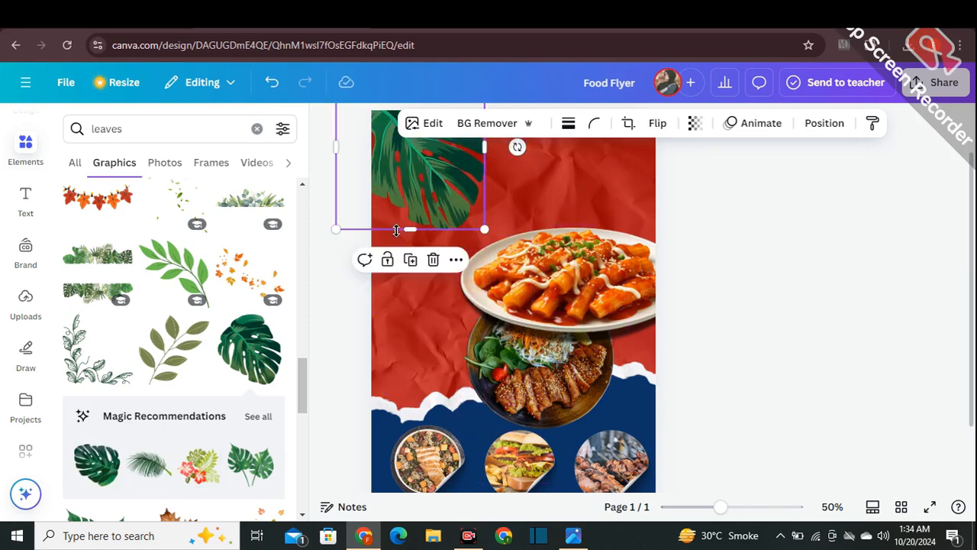
{"action": "left_click_drag", "start_coordinate": [337, 229], "coordinate": [362, 203]}
- Duplicate the monstera leaf, flip the copy vertically, then rotate and shrink it at the red area's lower left edge
{"action": "left_click_drag", "start_coordinate": [403, 166], "coordinate": [406, 356]}
{"action": "left_click", "coordinate": [410, 246]}
{"action": "left_click_drag", "start_coordinate": [403, 426], "coordinate": [420, 424]}
{"action": "left_click", "coordinate": [660, 126]}
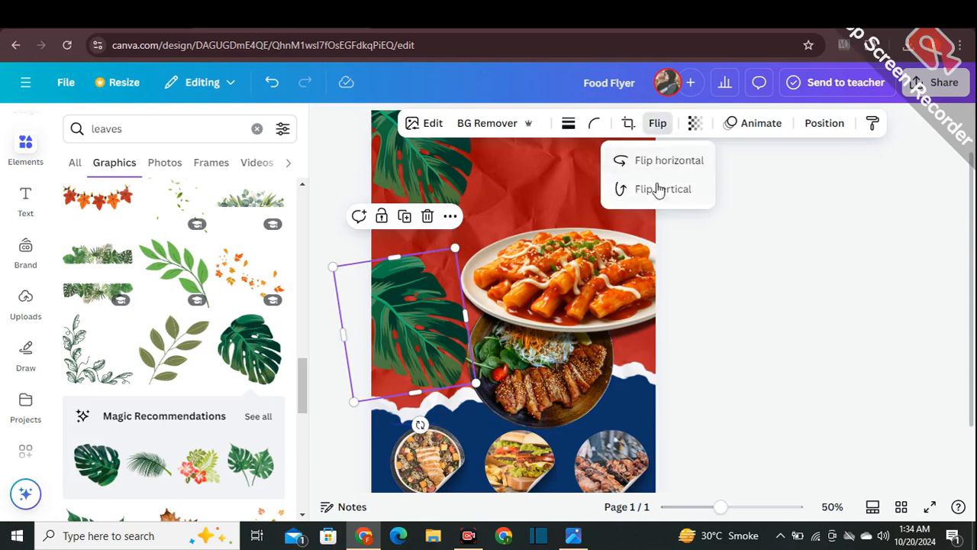
{"action": "left_click", "coordinate": [620, 188]}
{"action": "left_click_drag", "start_coordinate": [420, 424], "coordinate": [379, 423]}
{"action": "left_click_drag", "start_coordinate": [361, 245], "coordinate": [368, 288]}
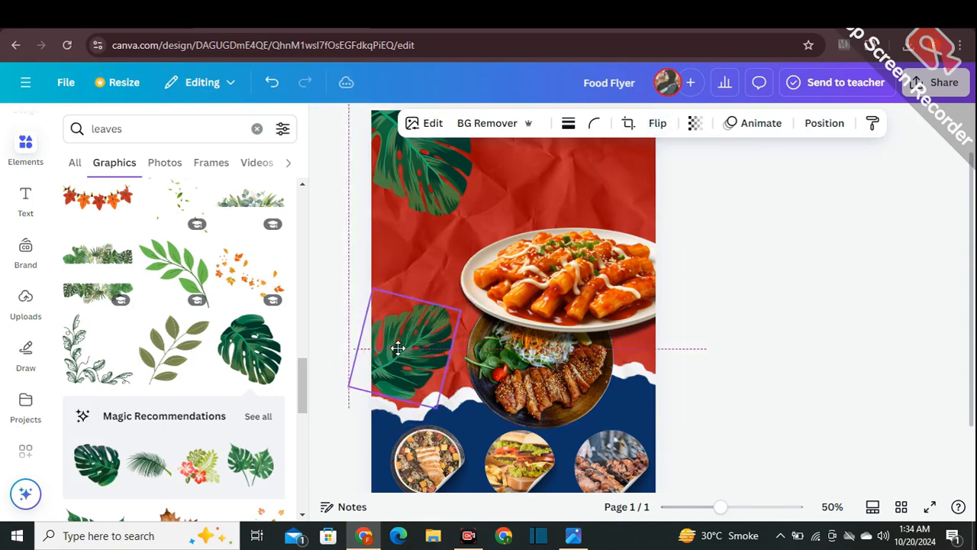
{"action": "left_click_drag", "start_coordinate": [389, 430], "coordinate": [386, 352]}
{"action": "left_click", "coordinate": [344, 297]}
{"action": "left_click", "coordinate": [702, 356]}
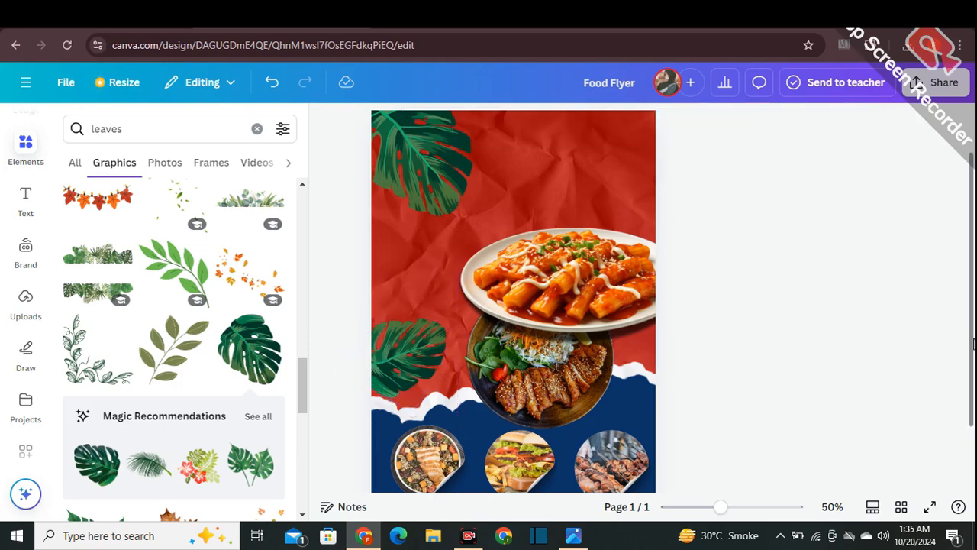
- Duplicate the top-left monstera leaf, rotate the copy, and place it at the page's right edge just above the upper food plate
{"action": "scroll", "coordinate": [973, 344], "scroll_direction": "up", "scroll_amount": 1}
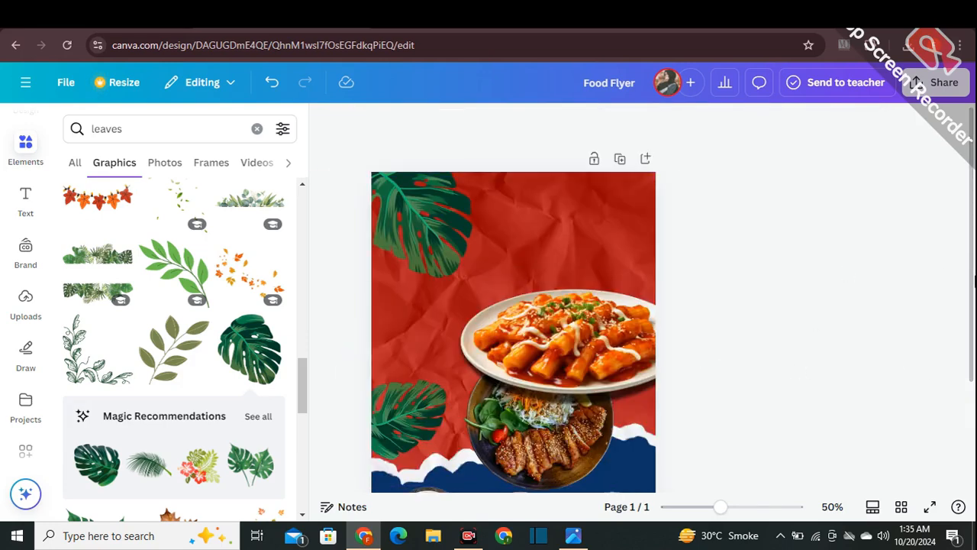
{"action": "scroll", "coordinate": [427, 229], "scroll_direction": "down", "scroll_amount": 1}
{"action": "left_click", "coordinate": [428, 185]}
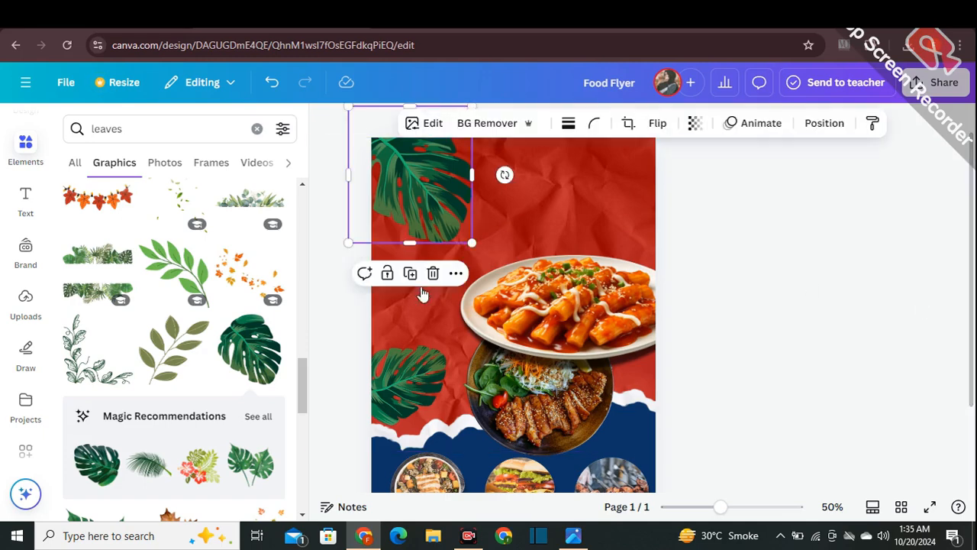
{"action": "left_click", "coordinate": [410, 273]}
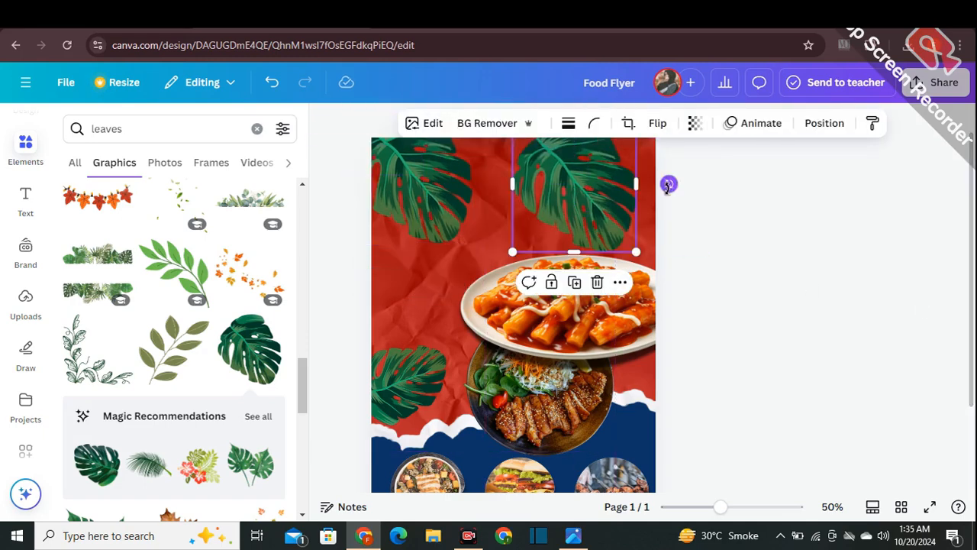
{"action": "left_click_drag", "start_coordinate": [668, 186], "coordinate": [587, 243]}
{"action": "left_click_drag", "start_coordinate": [536, 199], "coordinate": [617, 226]}
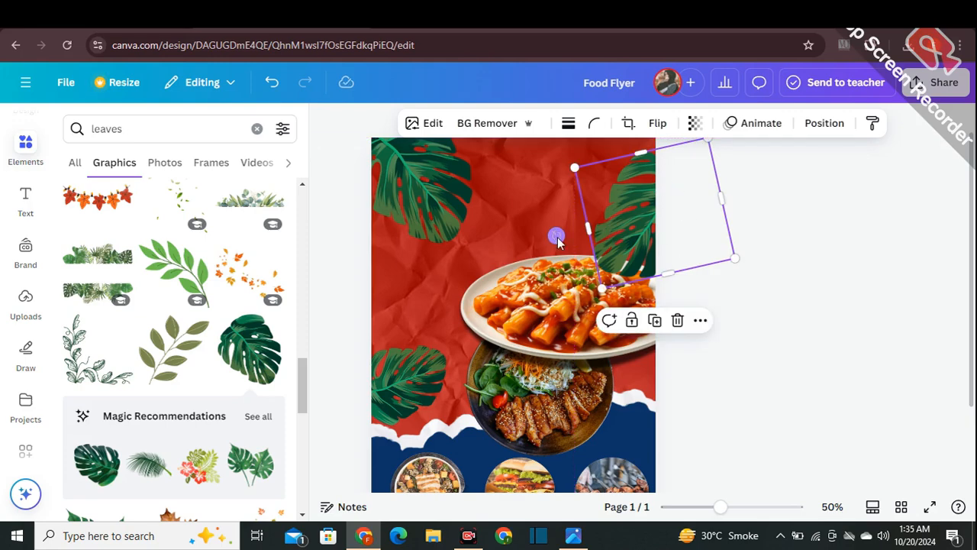
{"action": "left_click_drag", "start_coordinate": [558, 241], "coordinate": [548, 232]}
{"action": "left_click_drag", "start_coordinate": [654, 227], "coordinate": [640, 216]}
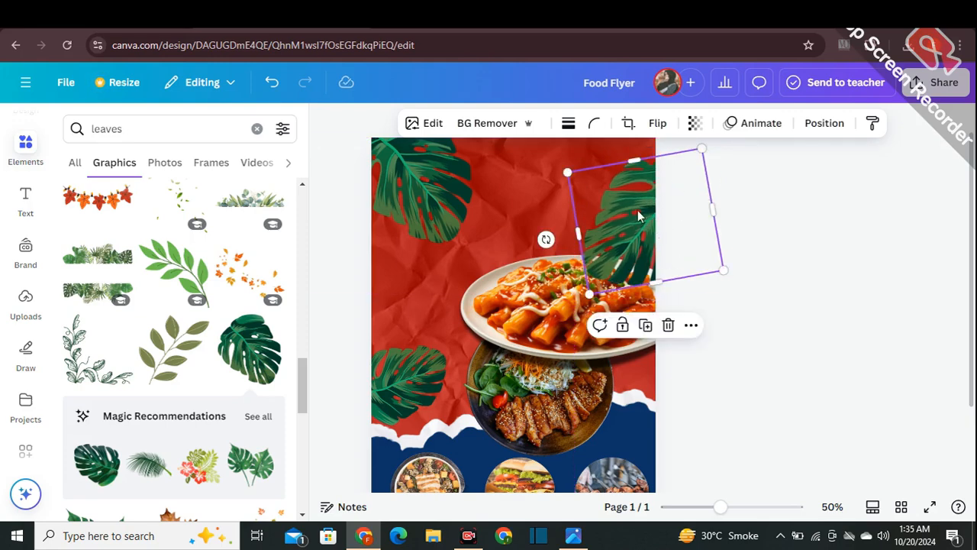
- Send the right-edge monstera leaf backward so that it sits behind the upper food plate
{"action": "left_click", "coordinate": [690, 326]}
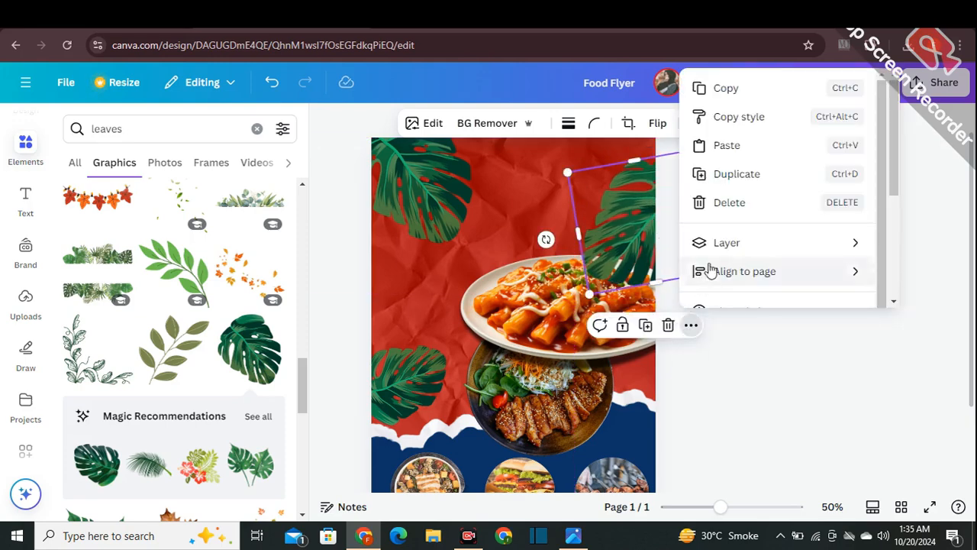
{"action": "mouse_move", "coordinate": [719, 244]}
{"action": "left_click", "coordinate": [551, 326]}
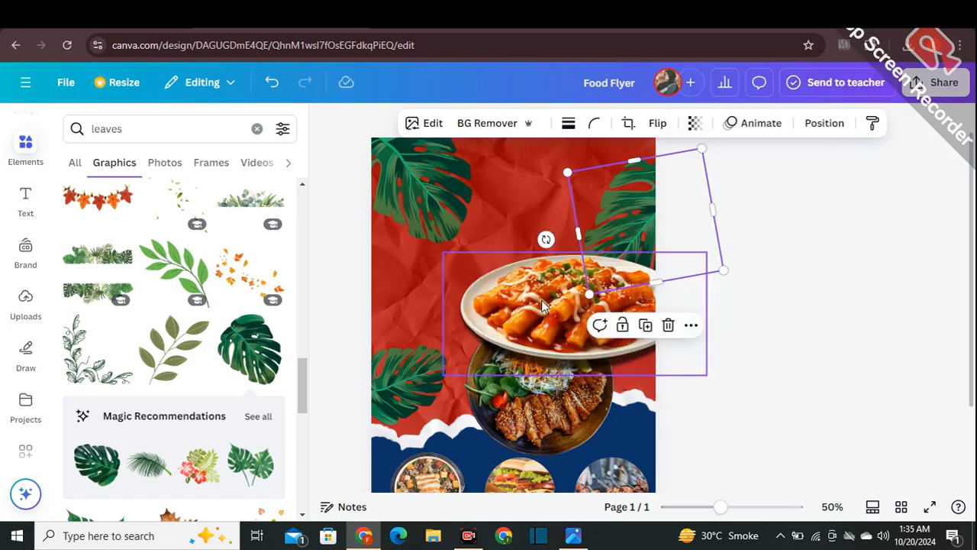
{"action": "left_click", "coordinate": [823, 287]}
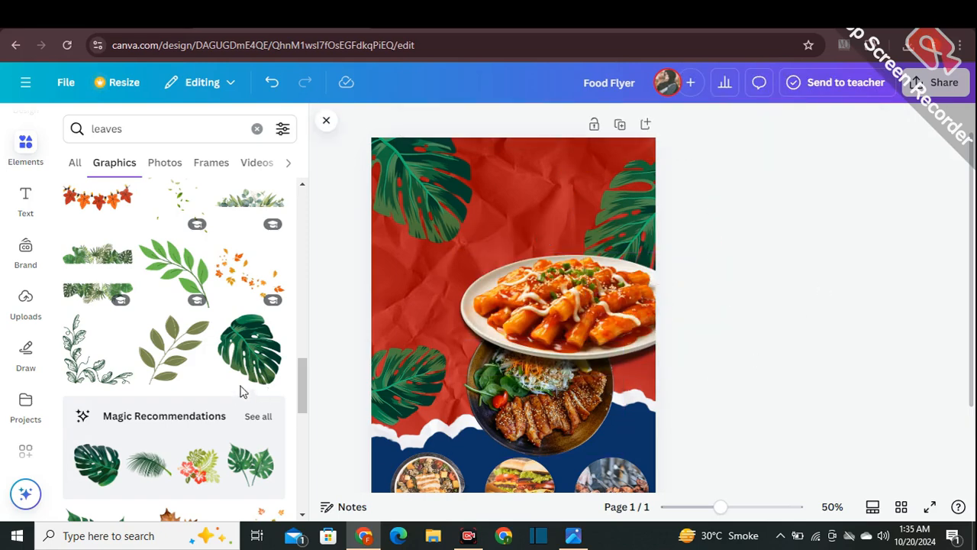
- Add the recommended palm frond graphic, rotate it upright and place it at about 148 × 88 in the page's top-right corner
{"action": "scroll", "coordinate": [236, 391], "scroll_direction": "down", "scroll_amount": 1}
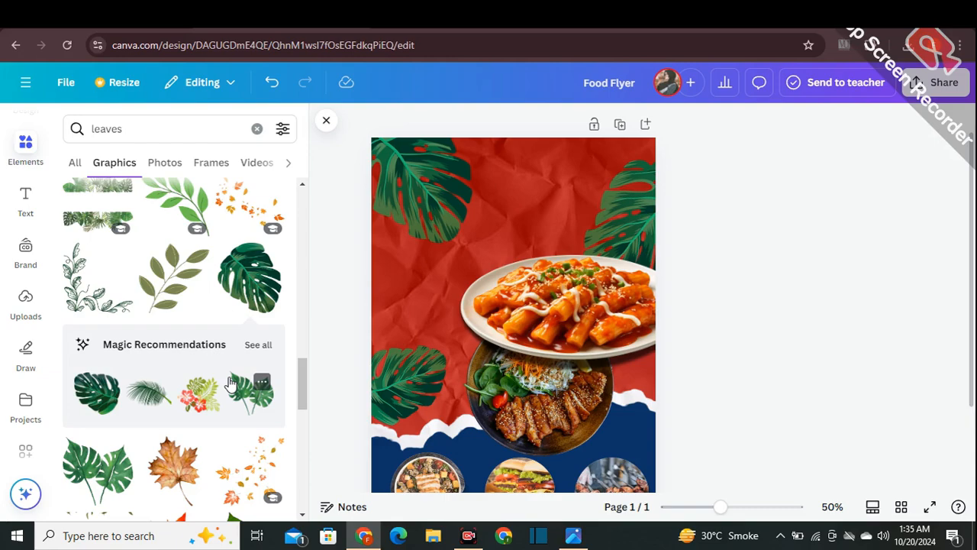
{"action": "left_click", "coordinate": [146, 413]}
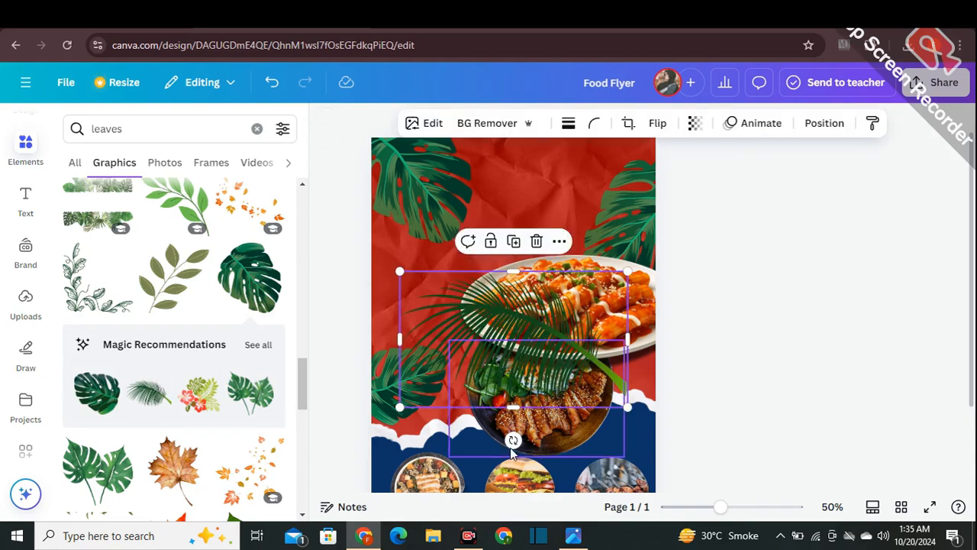
{"action": "left_click_drag", "start_coordinate": [510, 447], "coordinate": [592, 400]}
{"action": "left_click_drag", "start_coordinate": [479, 400], "coordinate": [585, 222]}
{"action": "left_click_drag", "start_coordinate": [486, 216], "coordinate": [517, 207]}
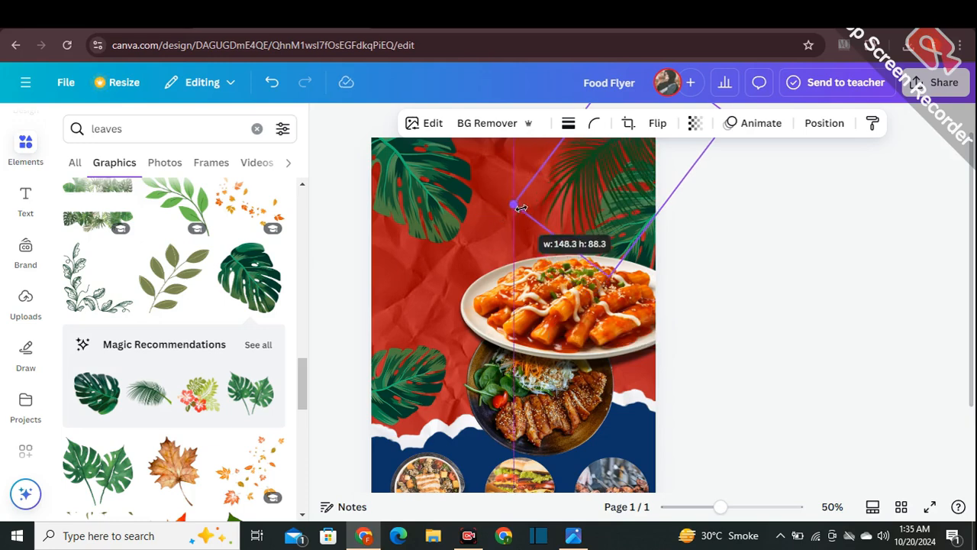
{"action": "left_click_drag", "start_coordinate": [595, 214], "coordinate": [569, 225]}
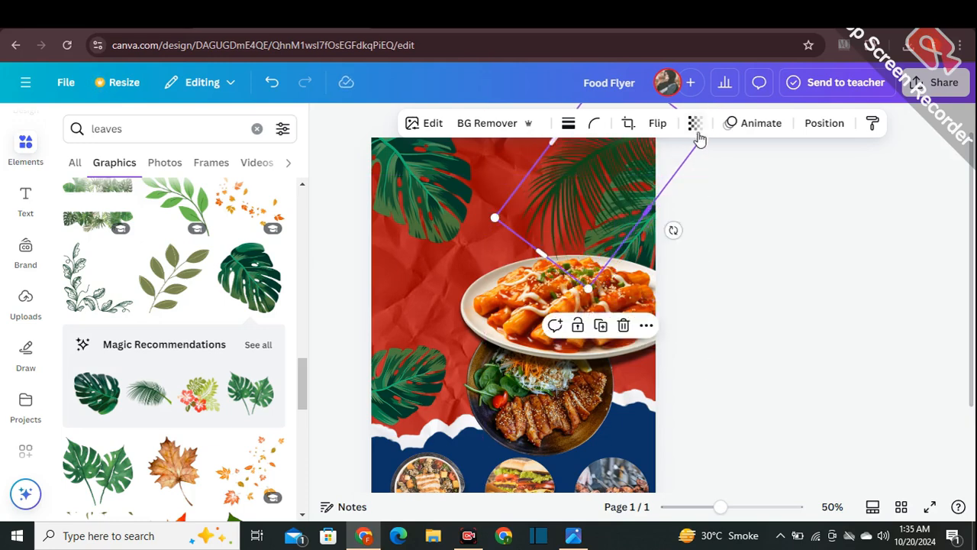
- Set the palm frond's transparency to 42
{"action": "left_click", "coordinate": [694, 123]}
{"action": "left_click_drag", "start_coordinate": [726, 181], "coordinate": [681, 183]}
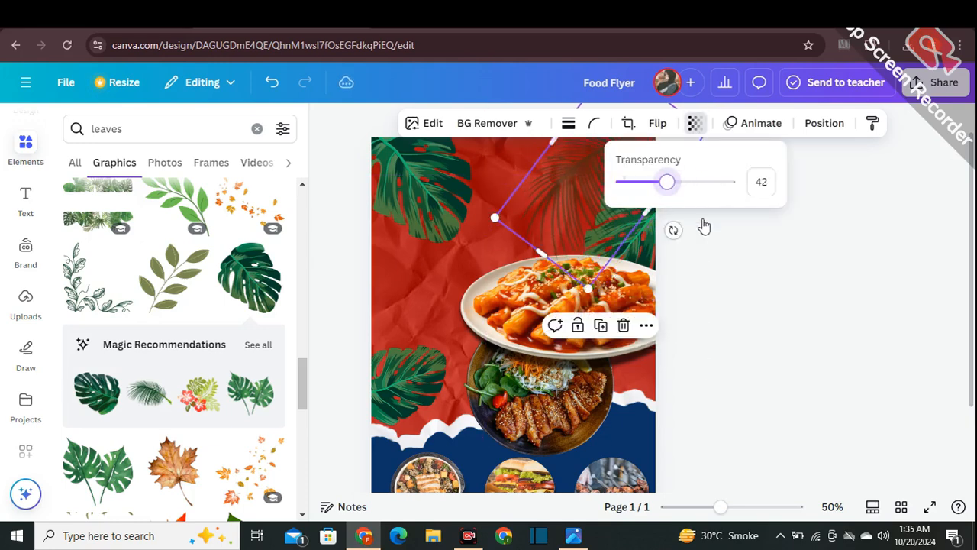
{"action": "left_click", "coordinate": [759, 264]}
- Set the transparency of the monstera leaf at the red area's lower left edge to about 68
{"action": "left_click", "coordinate": [385, 388]}
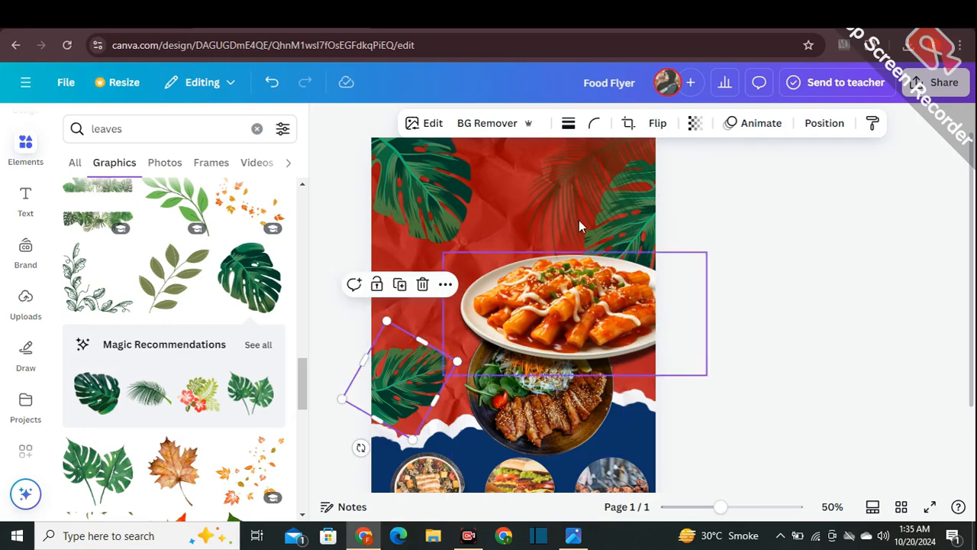
{"action": "left_click", "coordinate": [694, 123]}
{"action": "left_click_drag", "start_coordinate": [726, 180], "coordinate": [701, 181]}
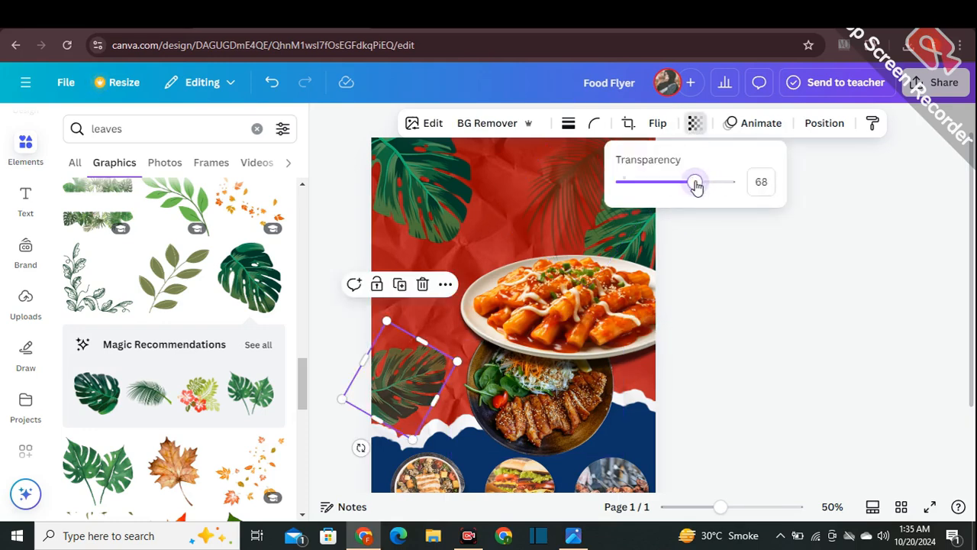
{"action": "left_click", "coordinate": [707, 240]}
{"action": "left_click", "coordinate": [704, 241]}
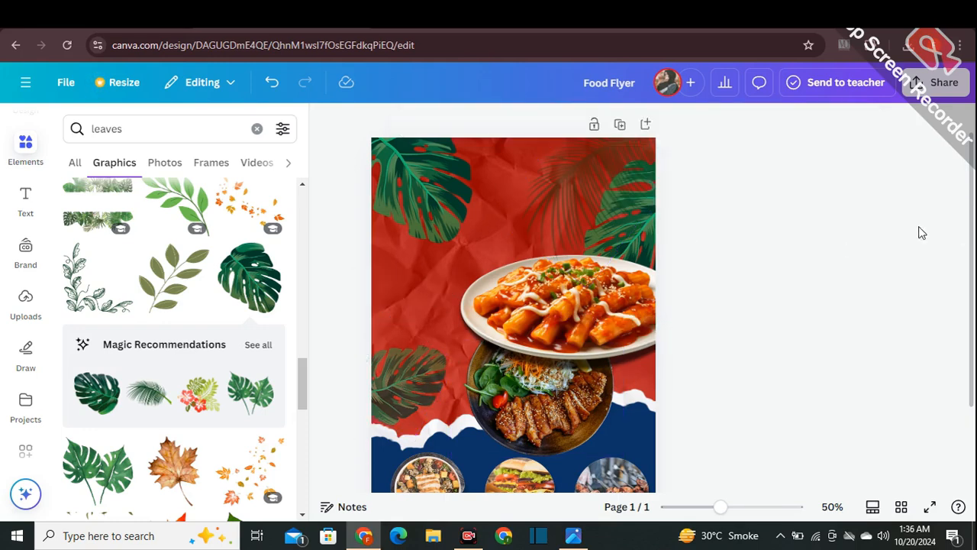
- Duplicate the top-left monstera leaf, then shrink and rotate the copy and place it in the page's bottom-left corner, partly beyond the edge
{"action": "left_click", "coordinate": [431, 218]}
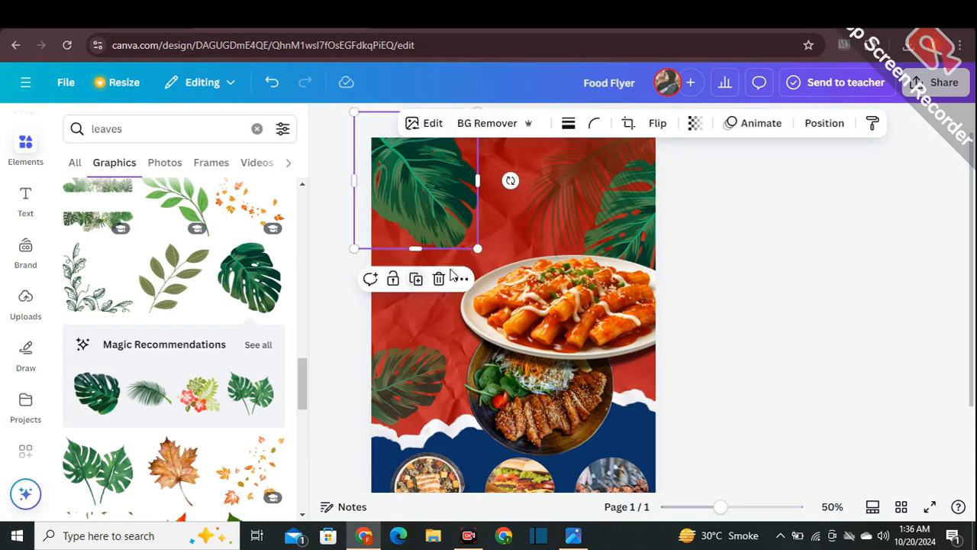
{"action": "scroll", "coordinate": [454, 259], "scroll_direction": "down", "scroll_amount": 2}
{"action": "left_click_drag", "start_coordinate": [389, 112], "coordinate": [360, 302]}
{"action": "left_click_drag", "start_coordinate": [324, 195], "coordinate": [382, 259]}
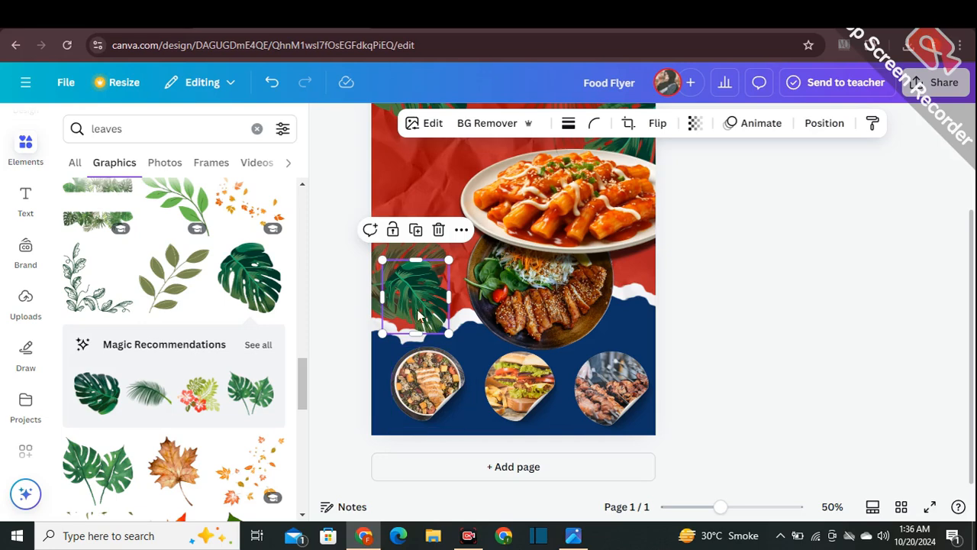
{"action": "left_click_drag", "start_coordinate": [413, 313], "coordinate": [430, 285]}
{"action": "left_click", "coordinate": [346, 288]}
{"action": "left_click", "coordinate": [436, 279]}
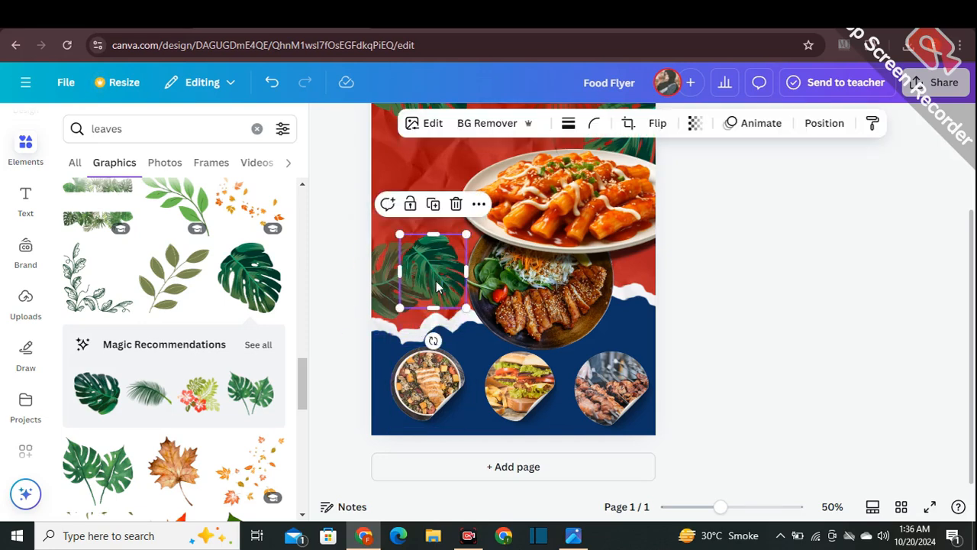
{"action": "left_click_drag", "start_coordinate": [432, 340], "coordinate": [505, 273]}
{"action": "left_click_drag", "start_coordinate": [441, 250], "coordinate": [386, 405]}
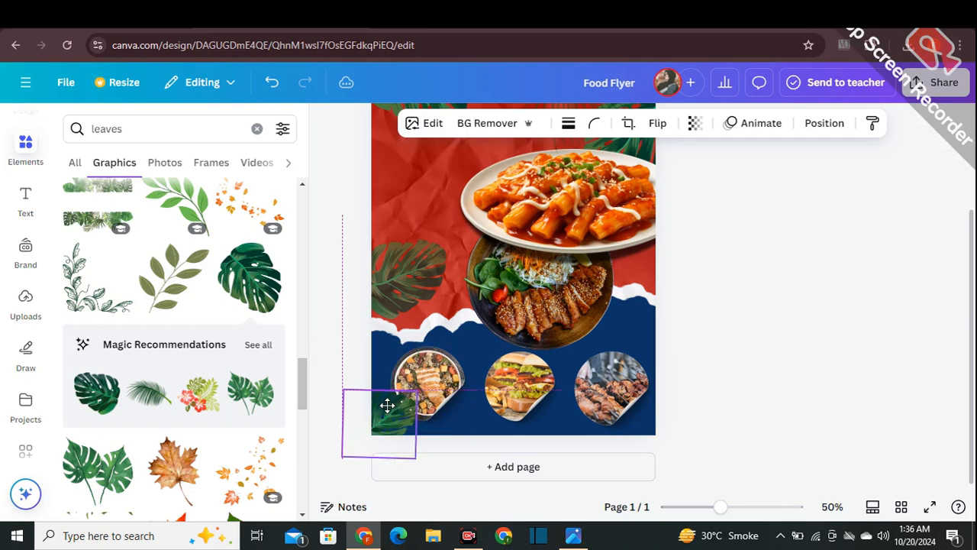
{"action": "left_click", "coordinate": [340, 343]}
- Duplicate the bottom-left monstera leaf, rotate the copy and place it at the page's right edge just above the third food sticker
{"action": "left_click", "coordinate": [384, 418]}
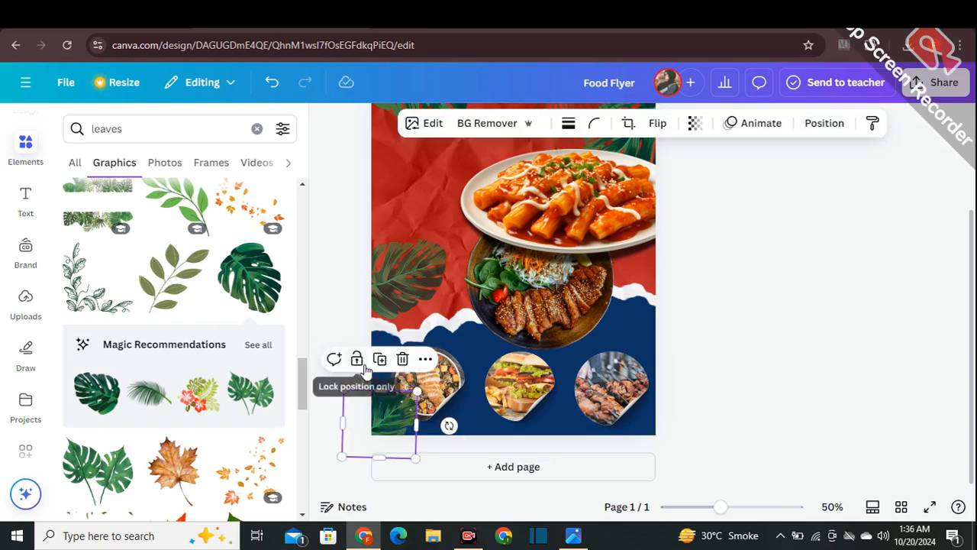
{"action": "left_click_drag", "start_coordinate": [389, 405], "coordinate": [638, 277]}
{"action": "left_click_drag", "start_coordinate": [681, 305], "coordinate": [590, 265]}
{"action": "left_click_drag", "start_coordinate": [622, 299], "coordinate": [643, 326]}
{"action": "left_click", "coordinate": [695, 270]}
{"action": "left_click", "coordinate": [731, 296]}
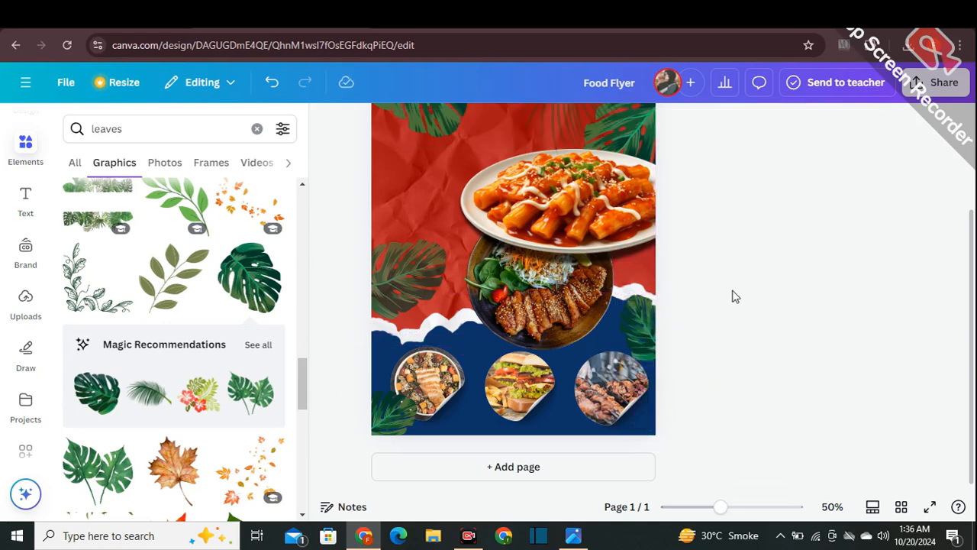
- Make the small monstera leaf above the third food sticker slightly transparent
{"action": "left_click", "coordinate": [681, 297]}
{"action": "left_click", "coordinate": [694, 124]}
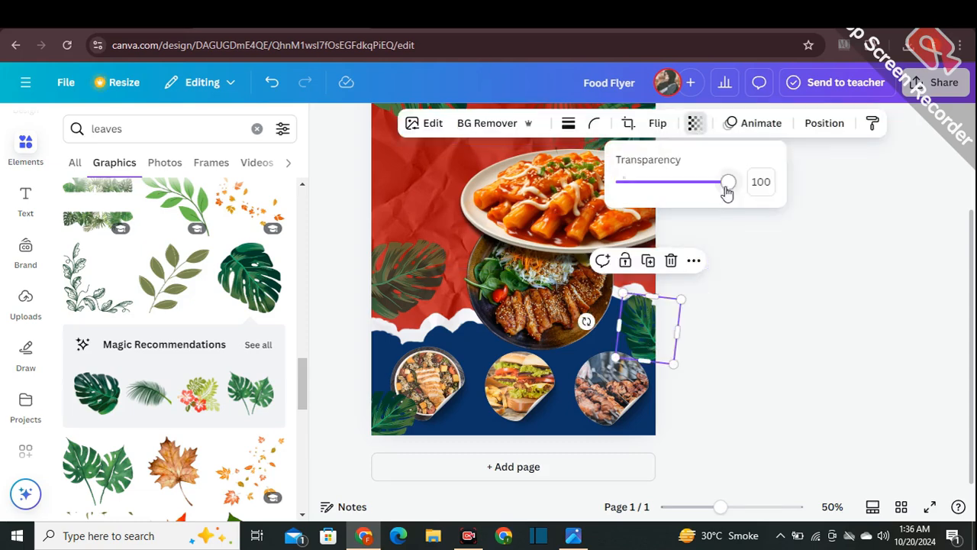
{"action": "left_click_drag", "start_coordinate": [724, 182], "coordinate": [705, 191]}
{"action": "left_click", "coordinate": [792, 284]}
{"action": "left_click", "coordinate": [792, 283]}
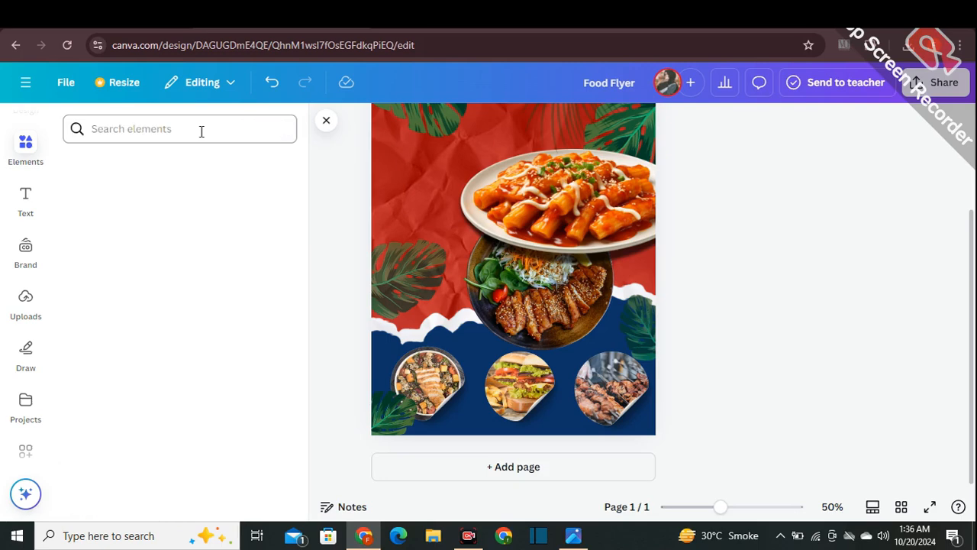
- Search the element graphics for "tomato", add the whole red tomato and place it, shrunk, at the right edge beside the lower dish
{"action": "type", "text": "tomato"}
{"action": "key", "text": "Return"}
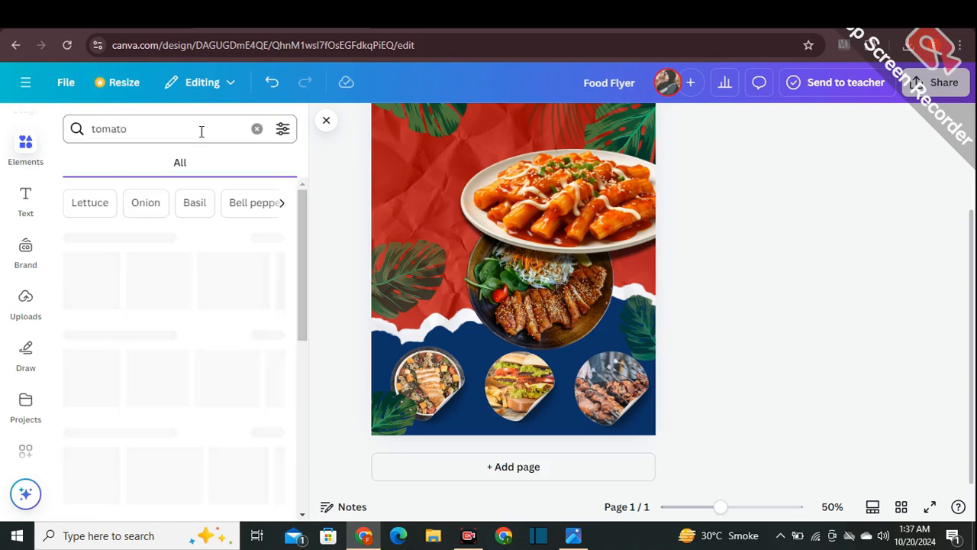
{"action": "scroll", "coordinate": [456, 338], "scroll_direction": "up", "scroll_amount": 2}
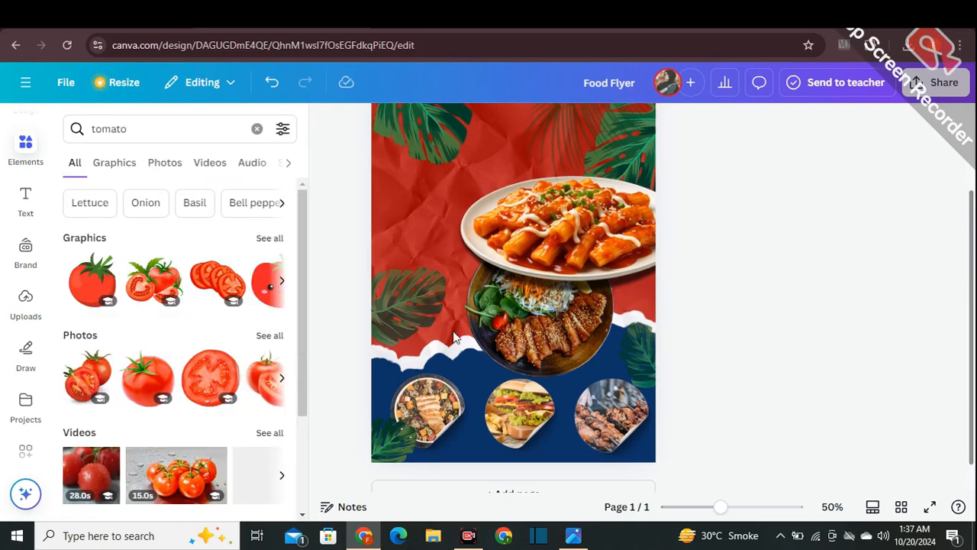
{"action": "left_click", "coordinate": [268, 239]}
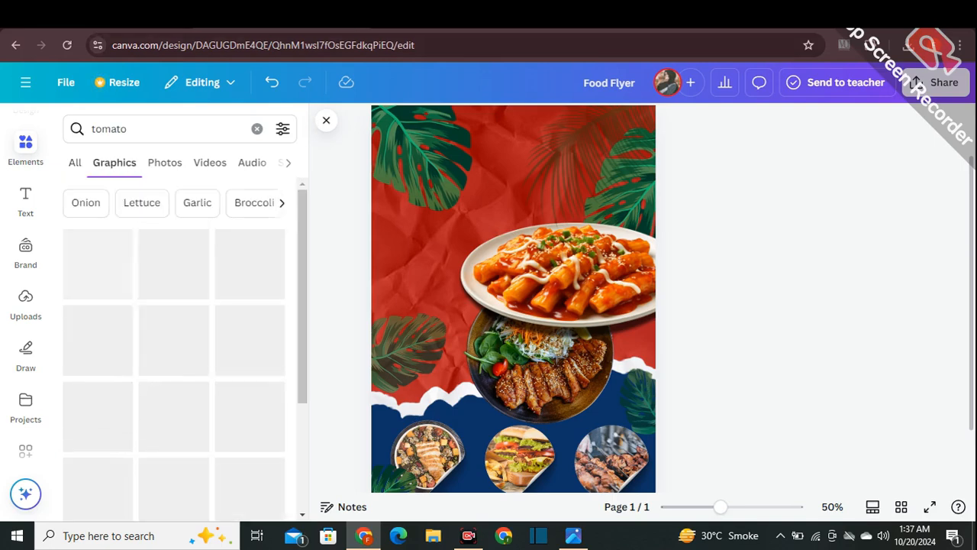
{"action": "left_click", "coordinate": [252, 340]}
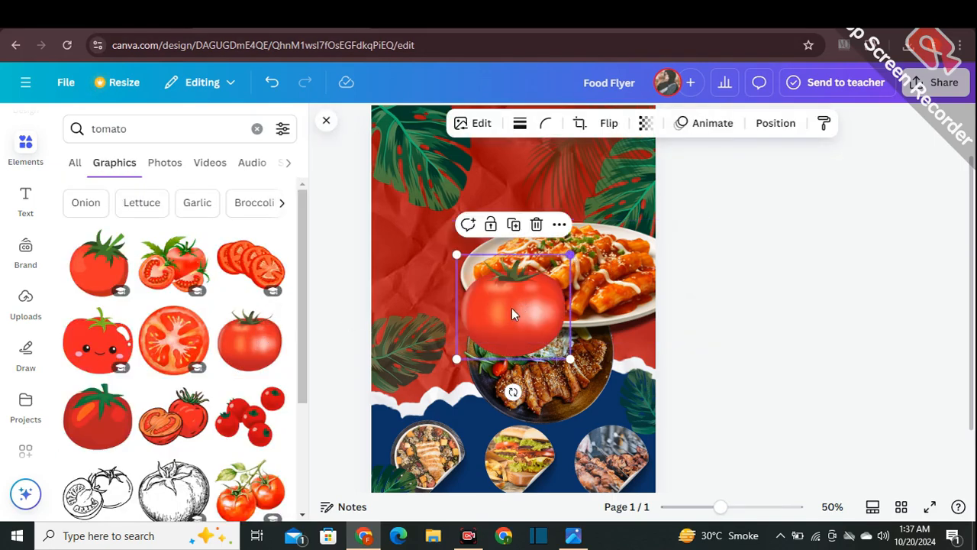
{"action": "left_click_drag", "start_coordinate": [570, 254], "coordinate": [658, 374]}
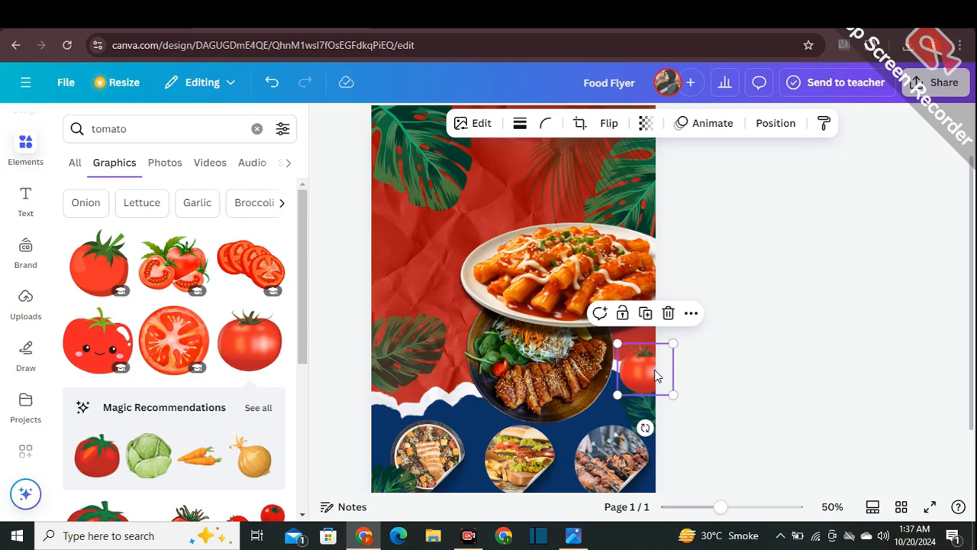
- Duplicate the tomato and place a faded copy at the page's left edge, between the two monstera leaves
{"action": "left_click", "coordinate": [645, 315]}
{"action": "left_click_drag", "start_coordinate": [657, 396], "coordinate": [404, 257]}
{"action": "left_click_drag", "start_coordinate": [387, 321], "coordinate": [356, 312]}
{"action": "left_click", "coordinate": [329, 317]}
{"action": "scroll", "coordinate": [176, 343], "scroll_direction": "down", "scroll_amount": 5}
- Set the transparency of the top-left monstera leaf to about 54
{"action": "left_click", "coordinate": [439, 180]}
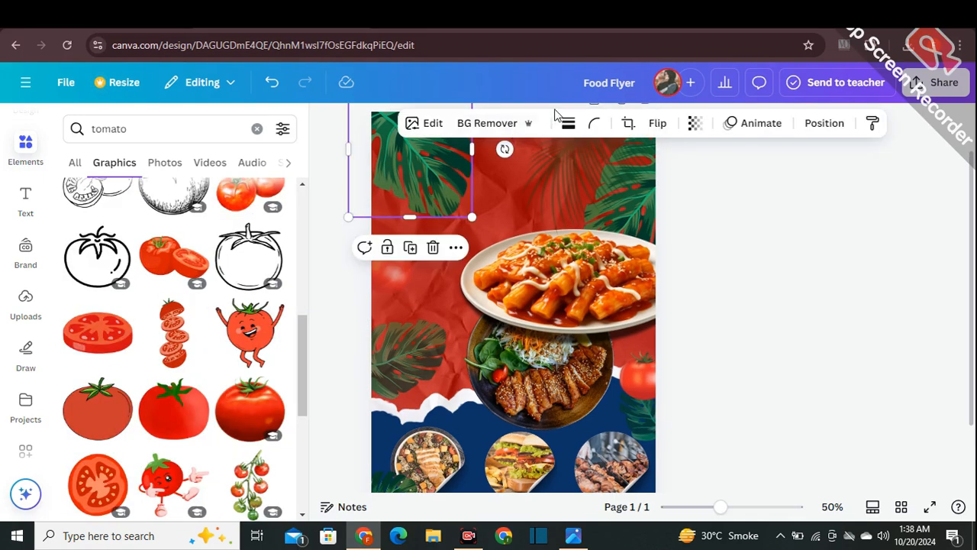
{"action": "left_click", "coordinate": [695, 123]}
{"action": "left_click", "coordinate": [696, 185]}
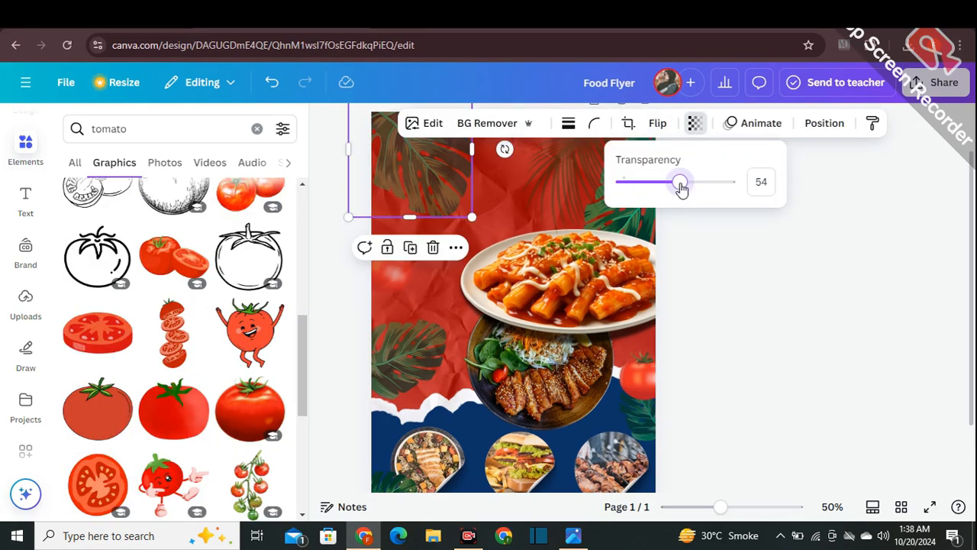
{"action": "left_click", "coordinate": [729, 277]}
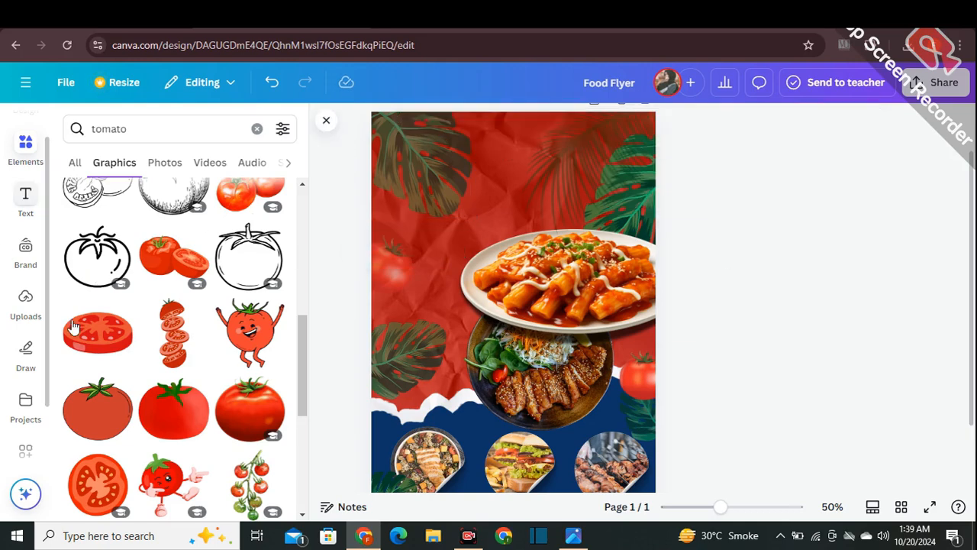
- Add the heading "Healthy", enlarge it to size 71.5 and place it on the red area above the upper food plate
{"action": "left_click", "coordinate": [26, 197]}
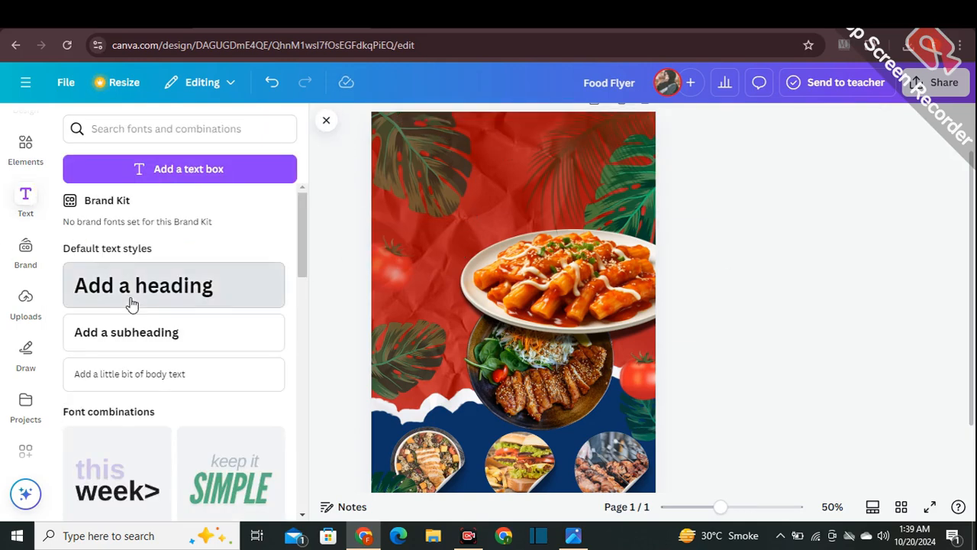
{"action": "left_click_drag", "start_coordinate": [130, 303], "coordinate": [488, 300]}
{"action": "type", "text": "Healthy"}
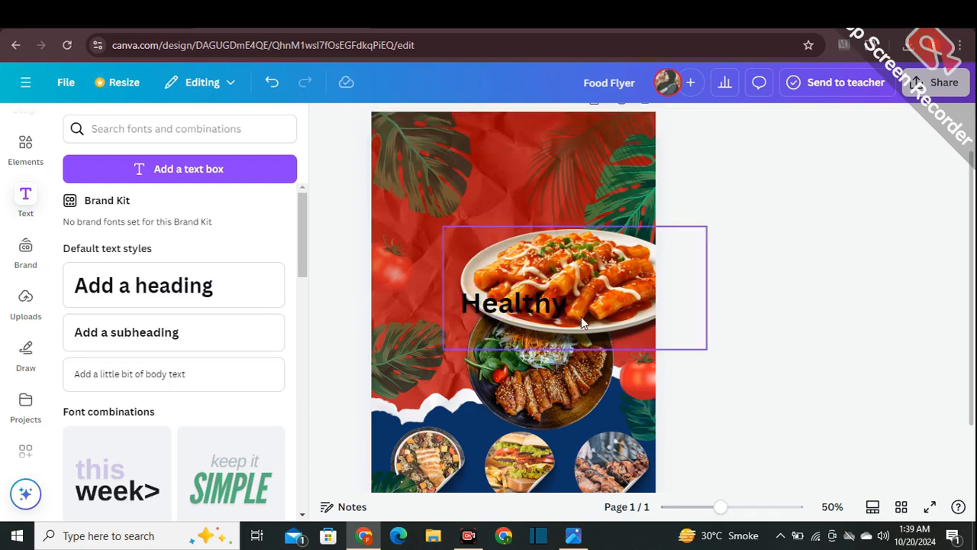
{"action": "mouse_move", "coordinate": [511, 297]}
{"action": "left_mouse_down"}
{"action": "mouse_move", "coordinate": [447, 196]}
{"action": "mouse_move", "coordinate": [520, 231]}
{"action": "left_mouse_up"}
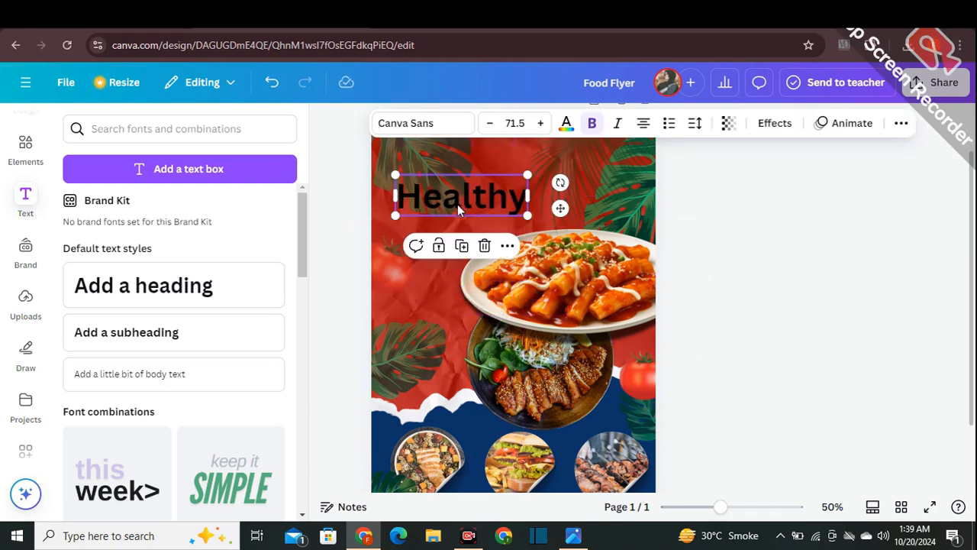
{"action": "left_click_drag", "start_coordinate": [457, 204], "coordinate": [453, 205]}
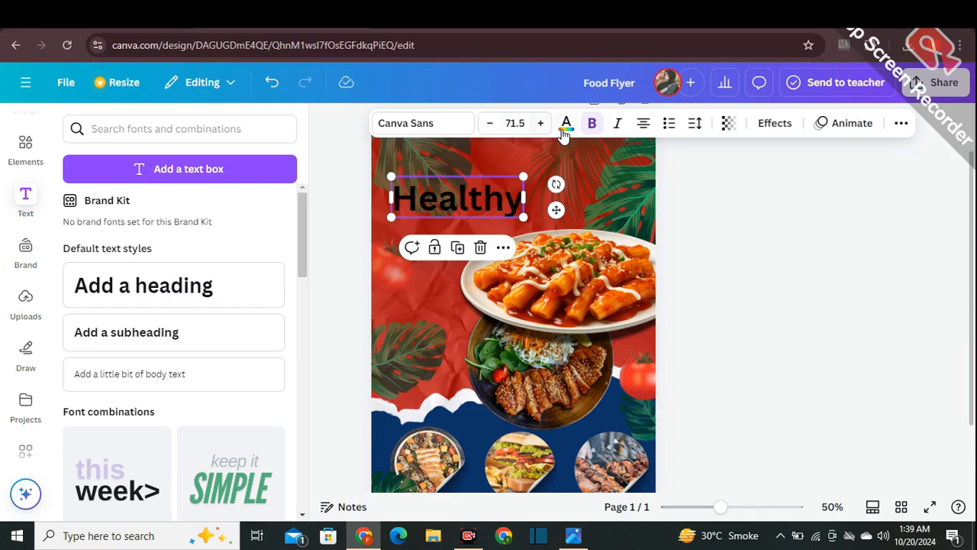
- Change the "Healthy" heading's text color to white
{"action": "left_click", "coordinate": [565, 126]}
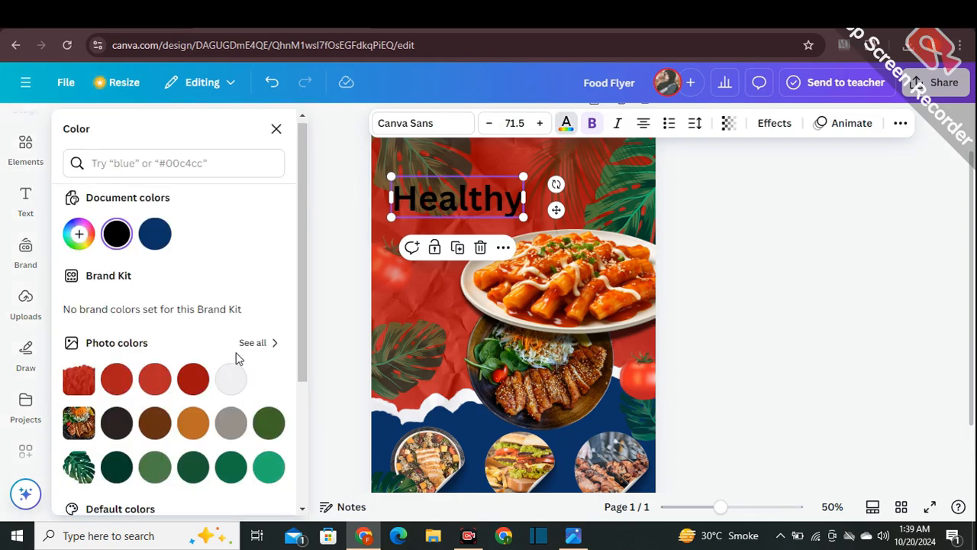
{"action": "scroll", "coordinate": [237, 359], "scroll_direction": "down", "scroll_amount": 3}
{"action": "left_click", "coordinate": [270, 374]}
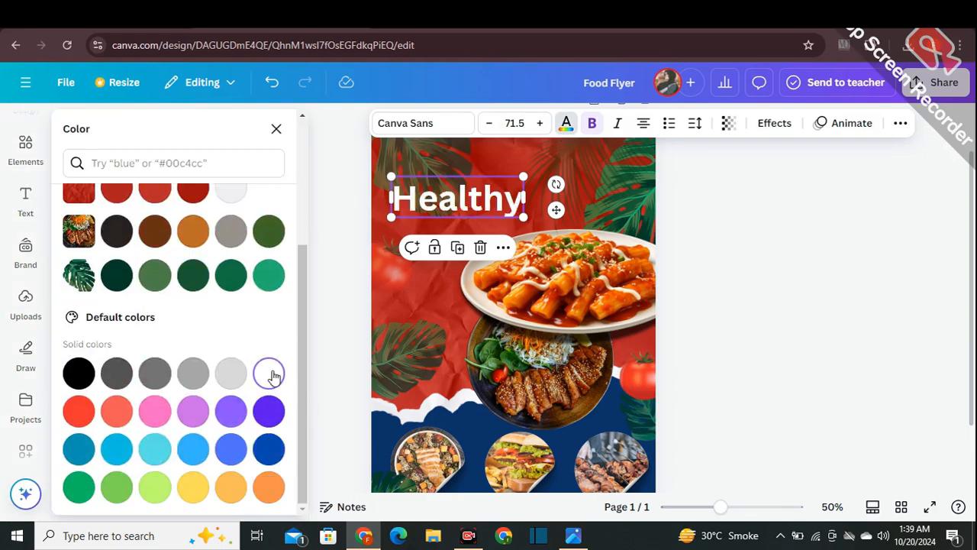
- Change the "Healthy" heading's font to Adlery Pro
{"action": "left_click", "coordinate": [410, 122]}
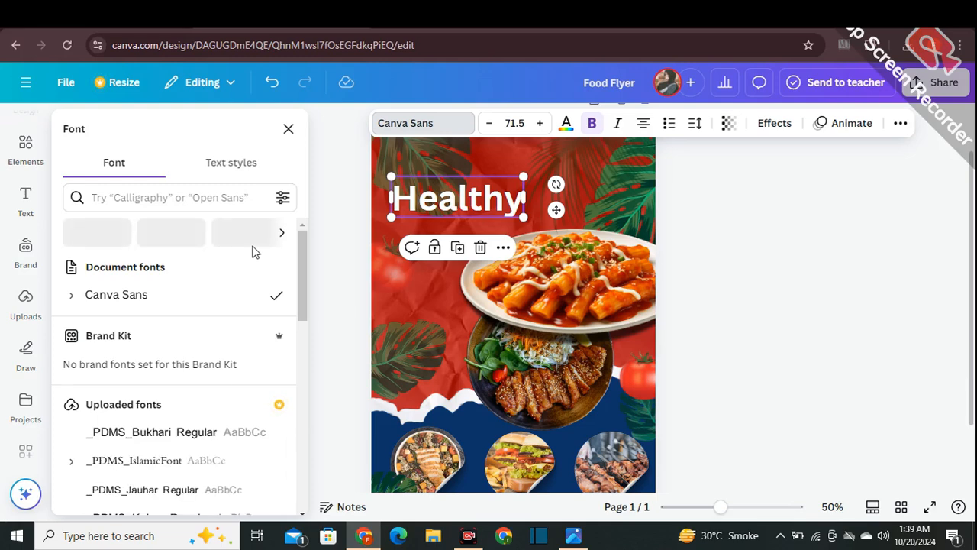
{"action": "scroll", "coordinate": [256, 251], "scroll_direction": "down", "scroll_amount": 10}
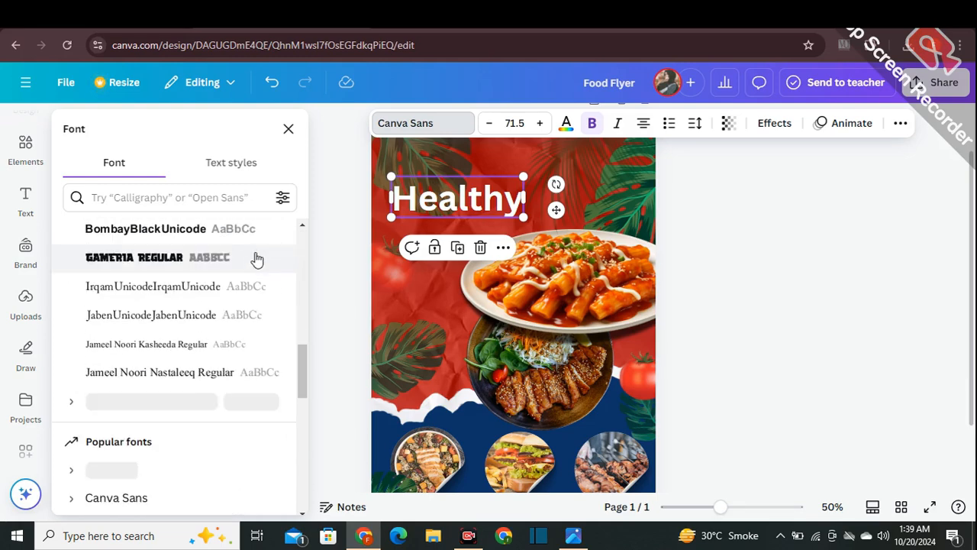
{"action": "scroll", "coordinate": [254, 259], "scroll_direction": "down", "scroll_amount": 3}
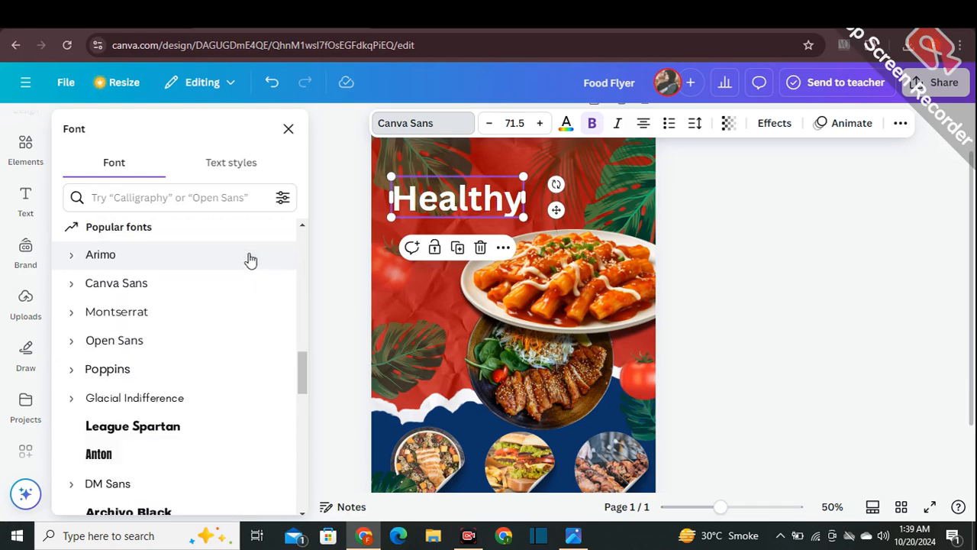
{"action": "scroll", "coordinate": [251, 261], "scroll_direction": "down", "scroll_amount": 6}
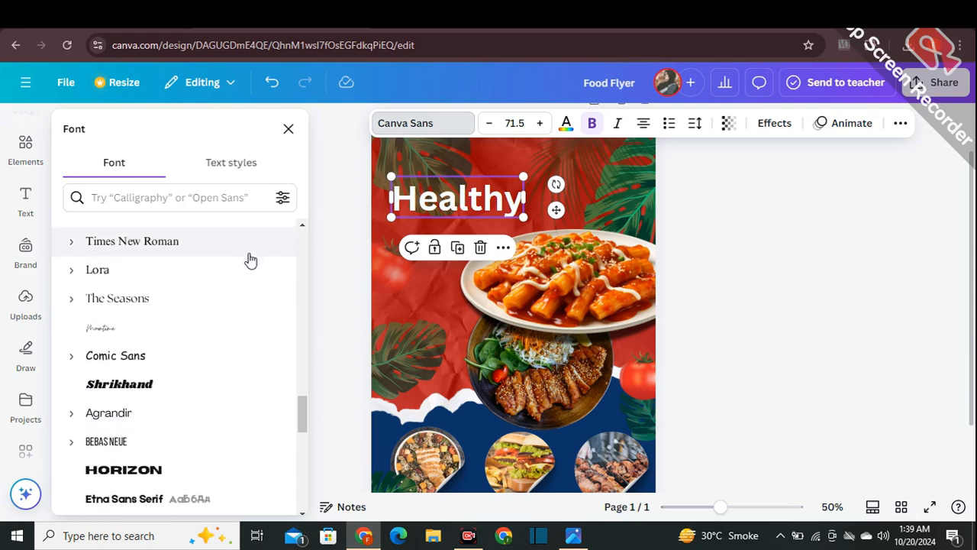
{"action": "scroll", "coordinate": [250, 261], "scroll_direction": "down", "scroll_amount": 5}
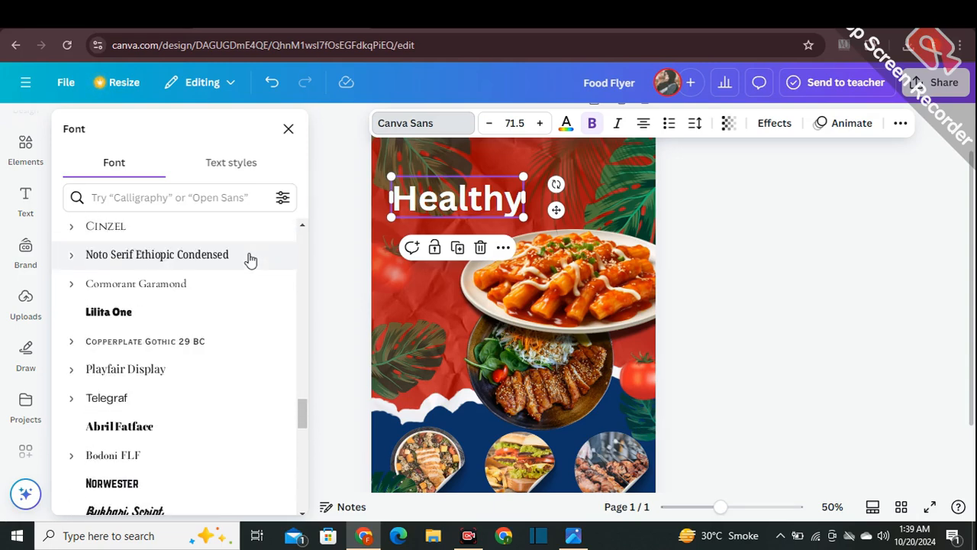
{"action": "scroll", "coordinate": [250, 260], "scroll_direction": "down", "scroll_amount": 5}
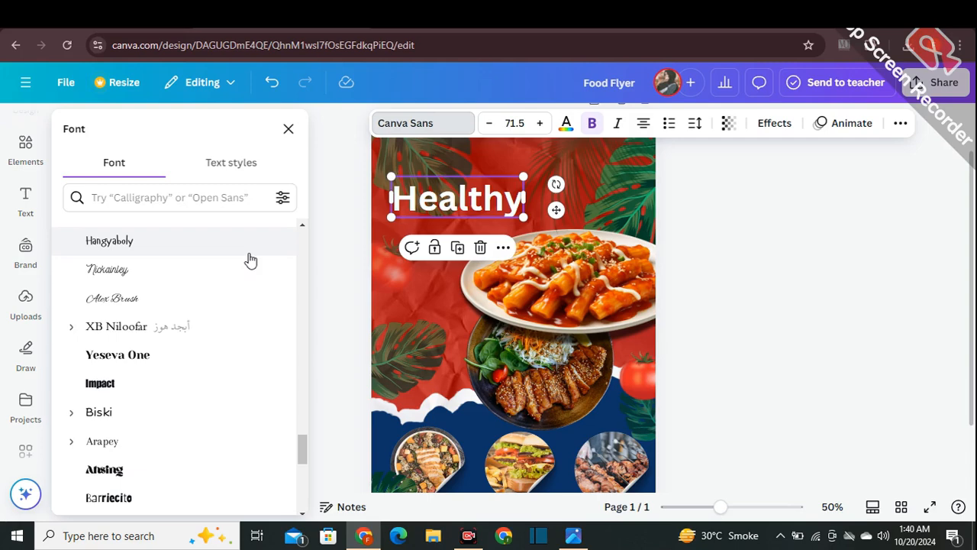
{"action": "scroll", "coordinate": [254, 429], "scroll_direction": "down", "scroll_amount": 3}
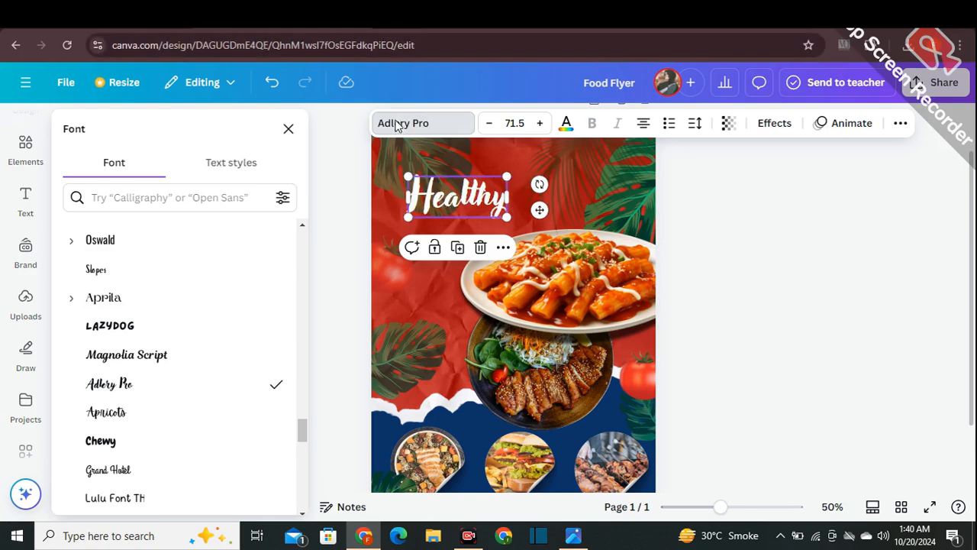
- Enlarge the "Healthy" heading to size 89.4 and shift it toward the page's left edge
{"action": "left_click_drag", "start_coordinate": [404, 174], "coordinate": [399, 173]}
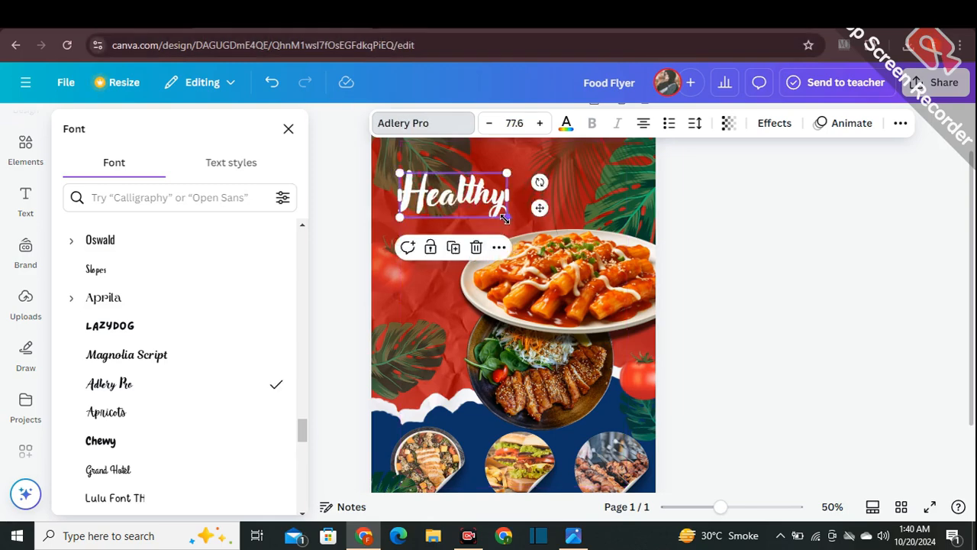
{"action": "left_click_drag", "start_coordinate": [507, 217], "coordinate": [523, 223]}
{"action": "left_click_drag", "start_coordinate": [461, 210], "coordinate": [449, 210]}
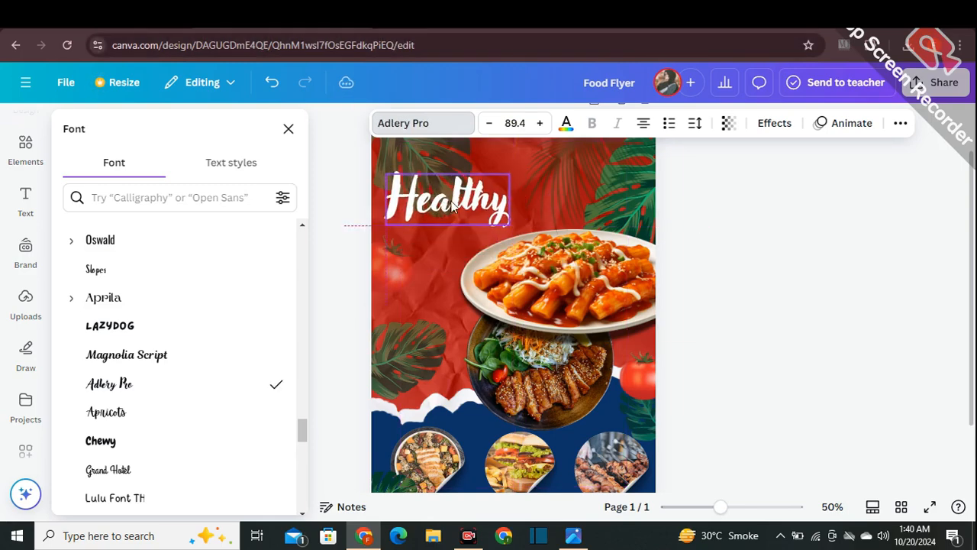
{"action": "left_click", "coordinate": [351, 210]}
- Duplicate the "Healthy" heading, place the copy below it and change its text to "Delicious"
{"action": "left_click", "coordinate": [418, 210]}
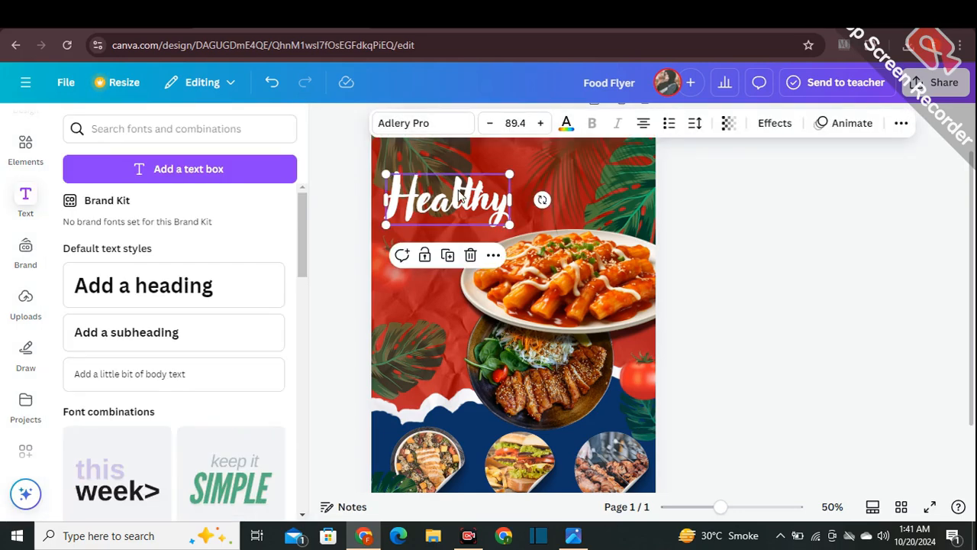
{"action": "left_click", "coordinate": [451, 255]}
{"action": "left_click_drag", "start_coordinate": [450, 232], "coordinate": [450, 269]}
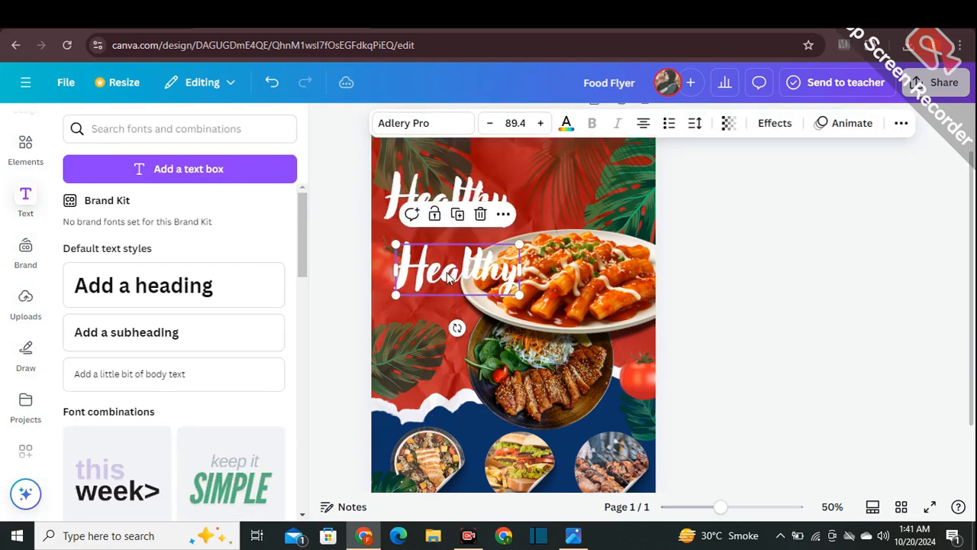
{"action": "double_click", "coordinate": [451, 269]}
{"action": "key", "text": "BackSpace"}
{"action": "type", "text": "De"}
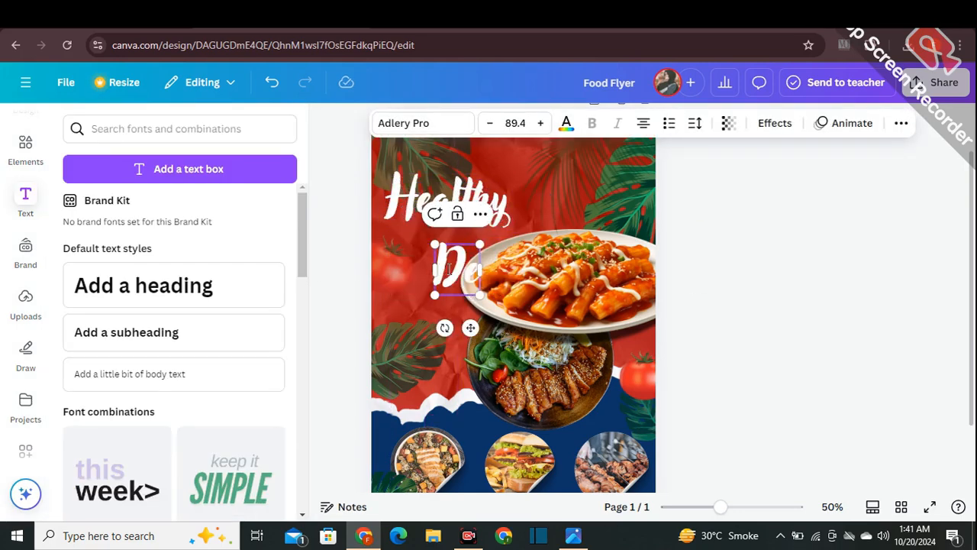
{"action": "type", "text": "licious"}
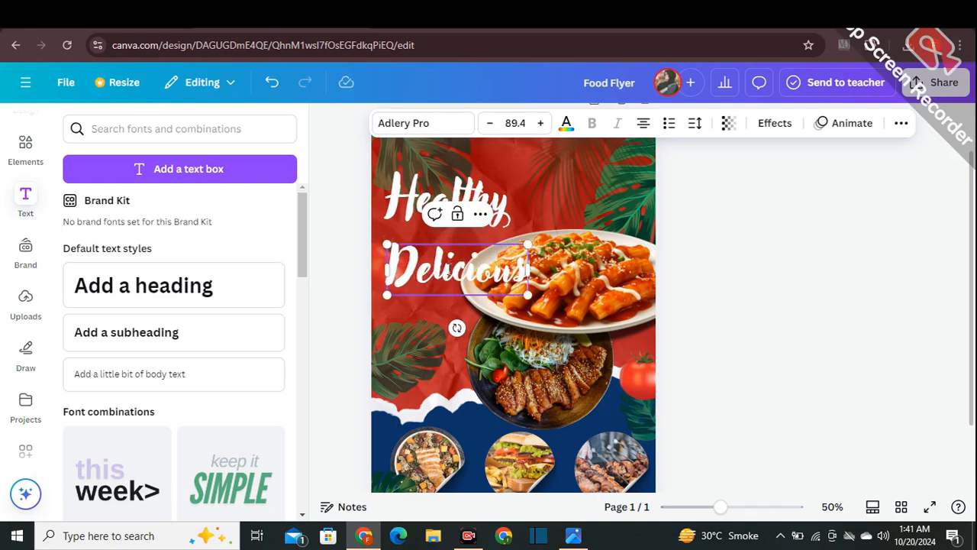
- Reduce the "Delicious" heading to size 83.3 and move it slightly right beneath "Healthy"
{"action": "left_click", "coordinate": [344, 230]}
{"action": "left_click", "coordinate": [529, 260]}
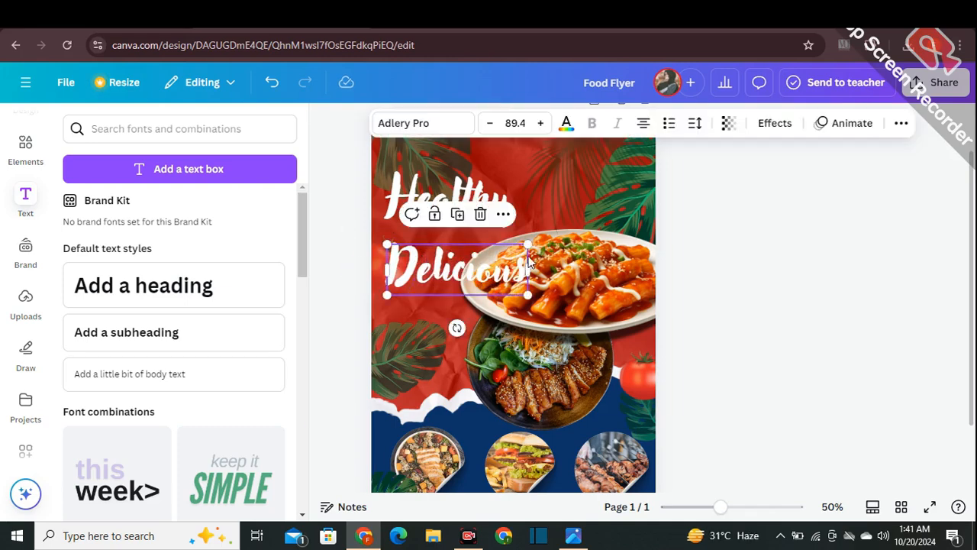
{"action": "mouse_move", "coordinate": [530, 243]}
{"action": "left_mouse_down"}
{"action": "mouse_move", "coordinate": [510, 252]}
{"action": "mouse_move", "coordinate": [518, 247]}
{"action": "left_mouse_up"}
{"action": "left_click_drag", "start_coordinate": [458, 260], "coordinate": [486, 261]}
- Try dark blue and photo-based colors on the "Delicious" heading, settling on black
{"action": "left_click", "coordinate": [563, 126]}
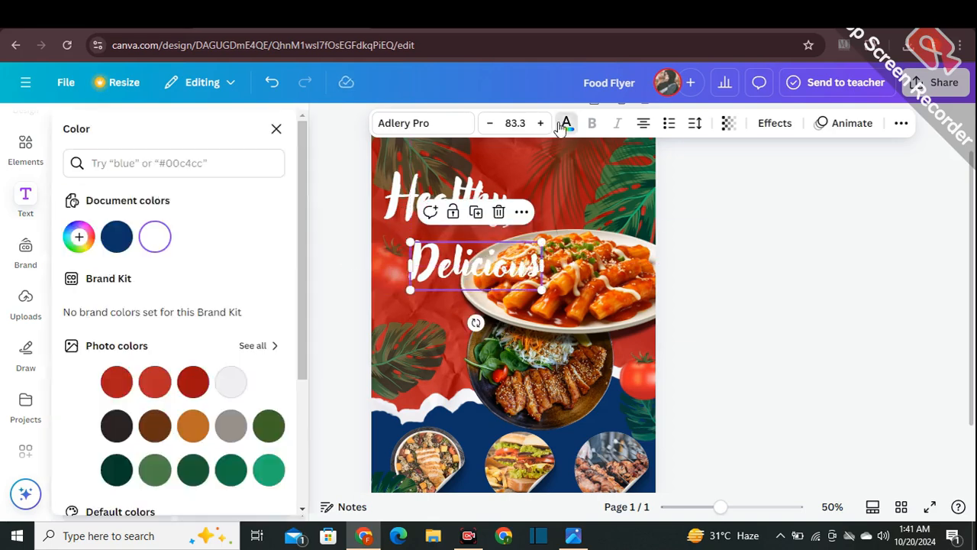
{"action": "left_click", "coordinate": [115, 242]}
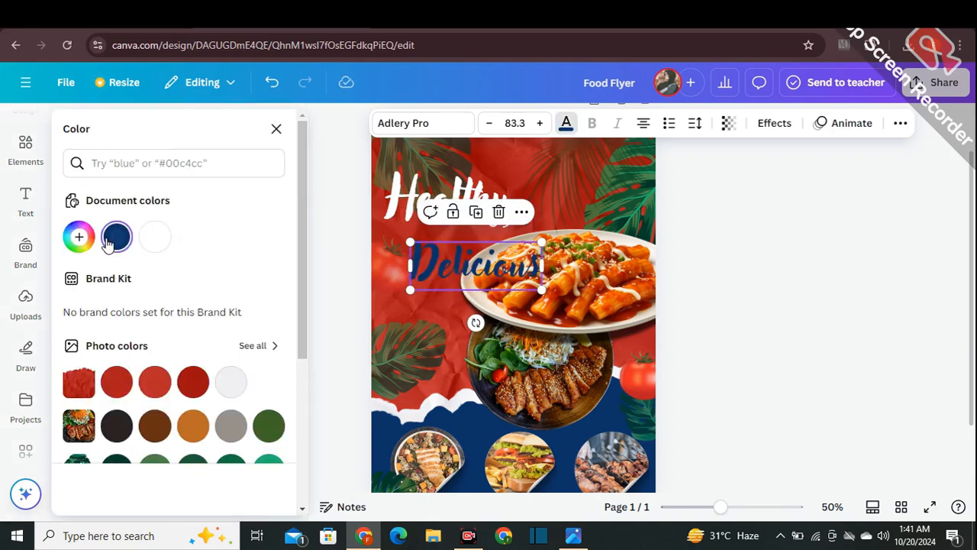
{"action": "left_click", "coordinate": [193, 382]}
{"action": "scroll", "coordinate": [221, 359], "scroll_direction": "down", "scroll_amount": 1}
{"action": "left_click", "coordinate": [116, 351]}
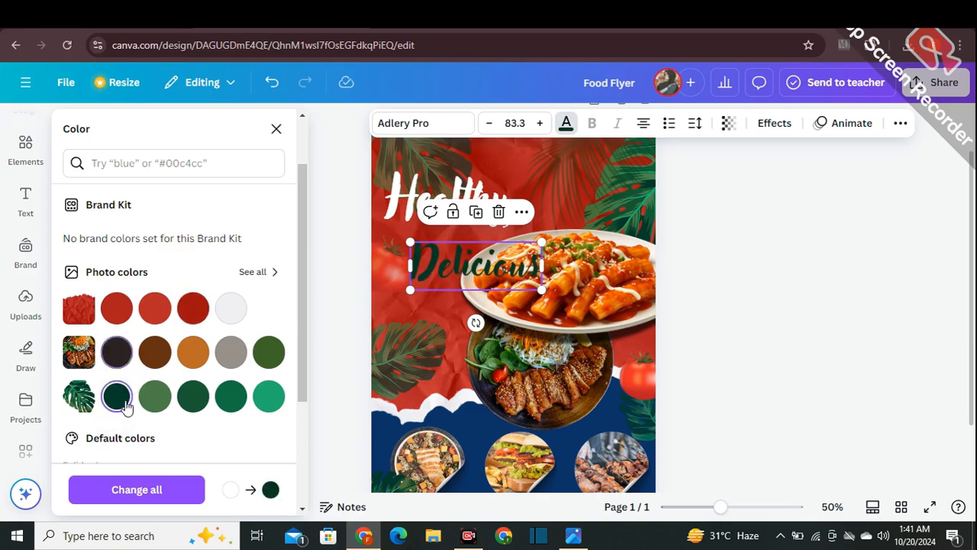
{"action": "scroll", "coordinate": [197, 365], "scroll_direction": "down", "scroll_amount": 2}
{"action": "left_click", "coordinate": [80, 351]}
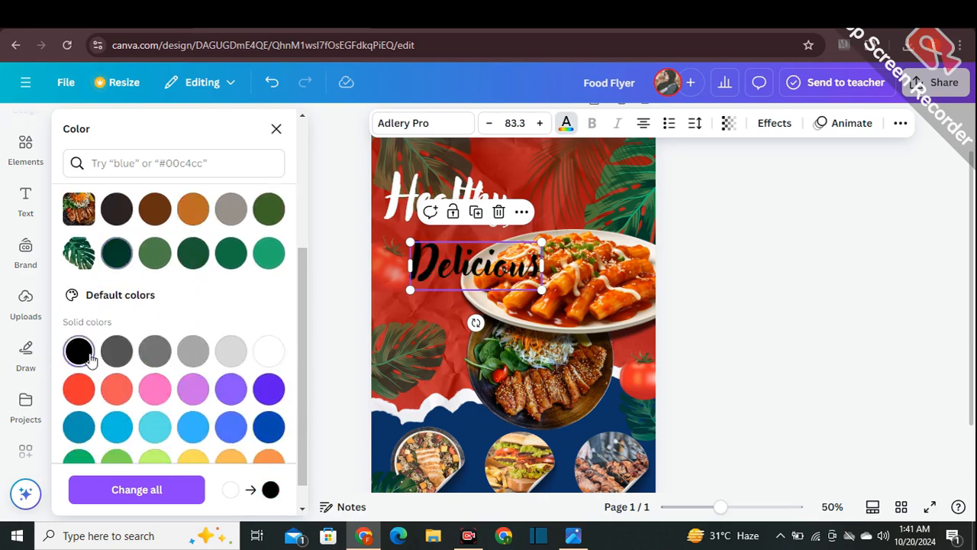
{"action": "left_click", "coordinate": [345, 320]}
- Enlarge the "Delicious" heading to size 95.8 and position it just below "Healthy", overlapping the upper food plate
{"action": "left_click", "coordinate": [418, 278]}
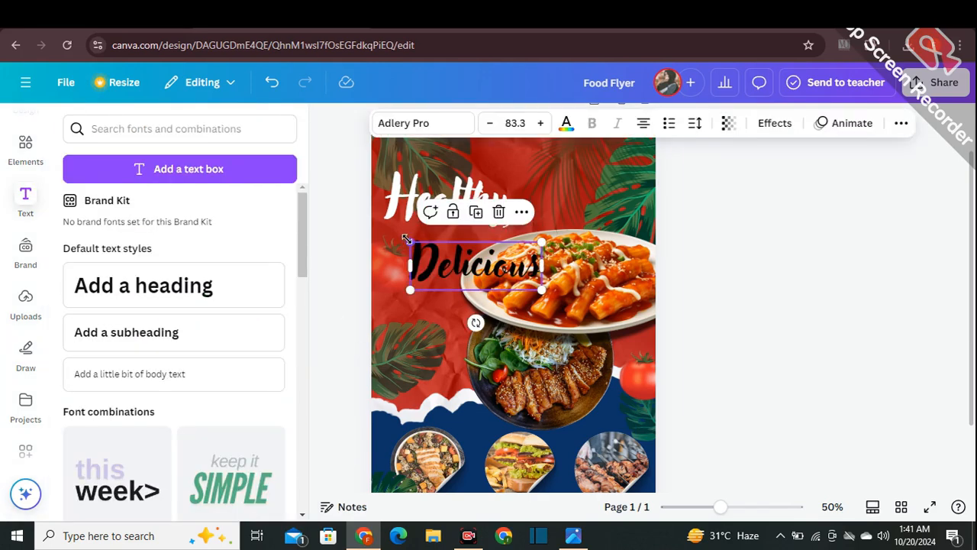
{"action": "left_click_drag", "start_coordinate": [406, 239], "coordinate": [430, 259]}
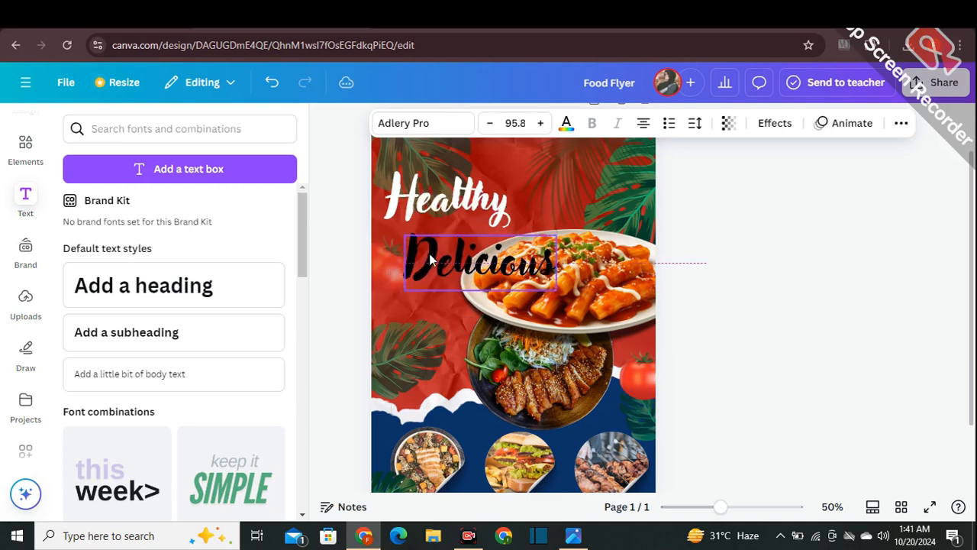
{"action": "left_click", "coordinate": [696, 261]}
- Duplicate the "Healthy" heading, place the copy between the two headings and change its text to "And"
{"action": "left_click", "coordinate": [441, 212]}
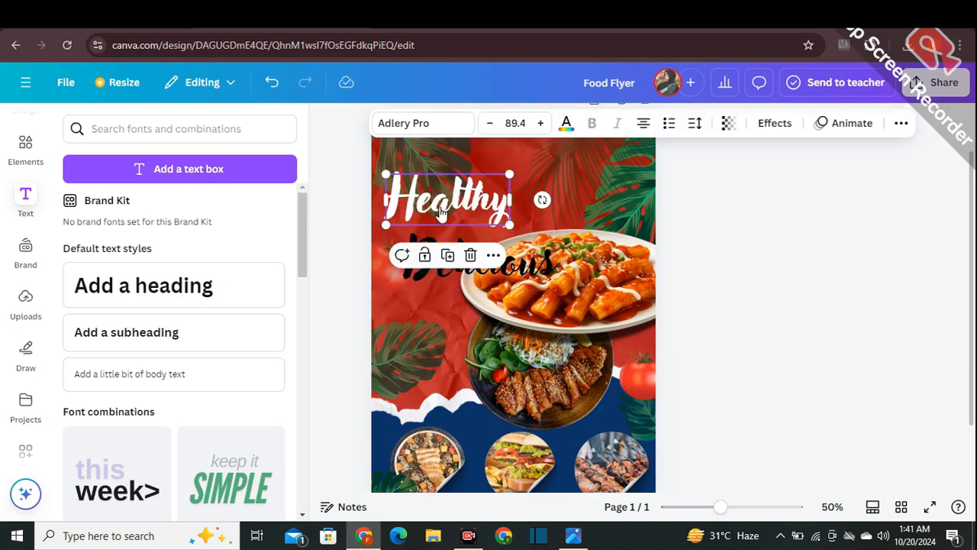
{"action": "left_click", "coordinate": [447, 255]}
{"action": "left_click_drag", "start_coordinate": [445, 210], "coordinate": [450, 232]}
{"action": "double_click", "coordinate": [450, 231]}
{"action": "key", "text": "BackSpace"}
{"action": "type", "text": "A"}
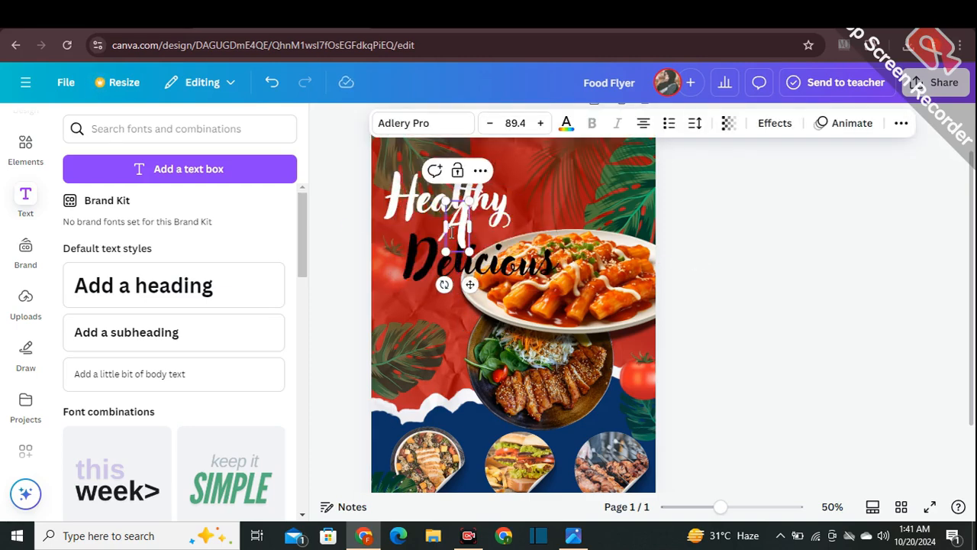
{"action": "type", "text": "nd"}
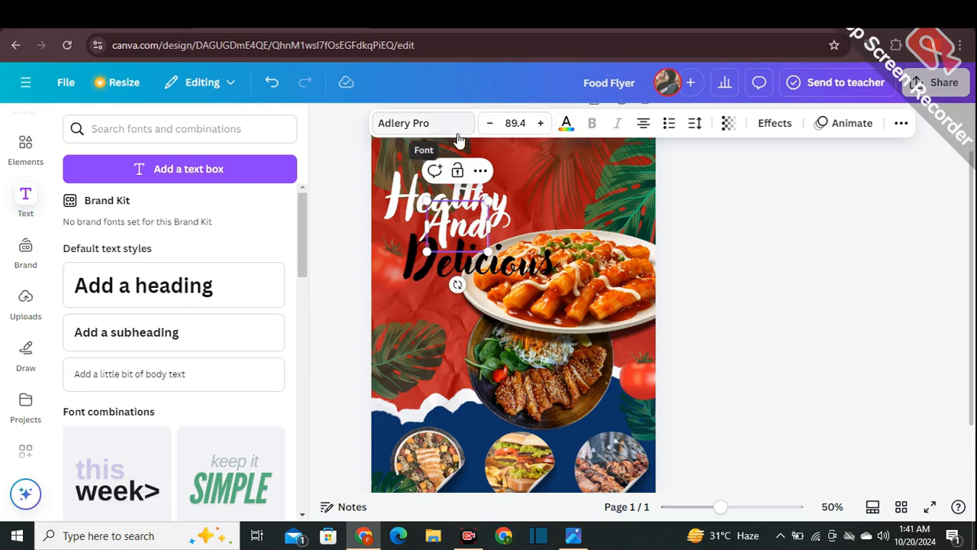
- Set the "And" text to Brick Sans at size 50.7 and fit it between "Healthy" and "Delicious"
{"action": "left_click", "coordinate": [456, 135]}
{"action": "scroll", "coordinate": [164, 351], "scroll_direction": "up", "scroll_amount": 2}
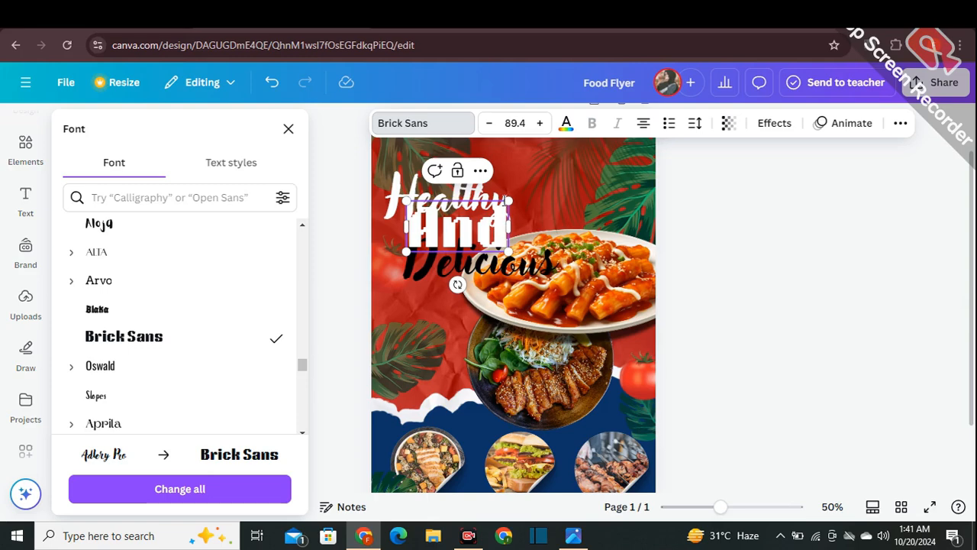
{"action": "left_click_drag", "start_coordinate": [509, 200], "coordinate": [465, 223]}
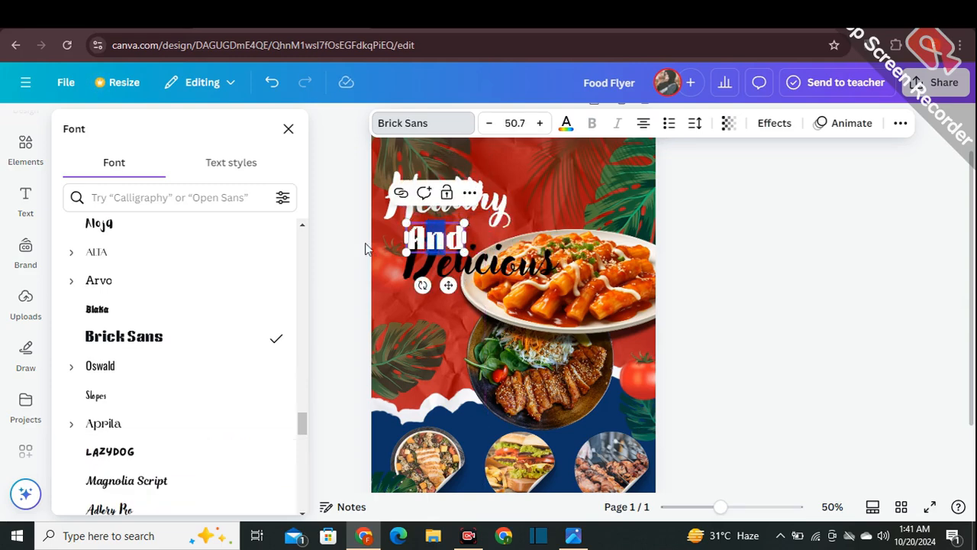
{"action": "double_click", "coordinate": [410, 238]}
{"action": "left_click_drag", "start_coordinate": [409, 238], "coordinate": [485, 215]}
{"action": "left_click", "coordinate": [333, 229]}
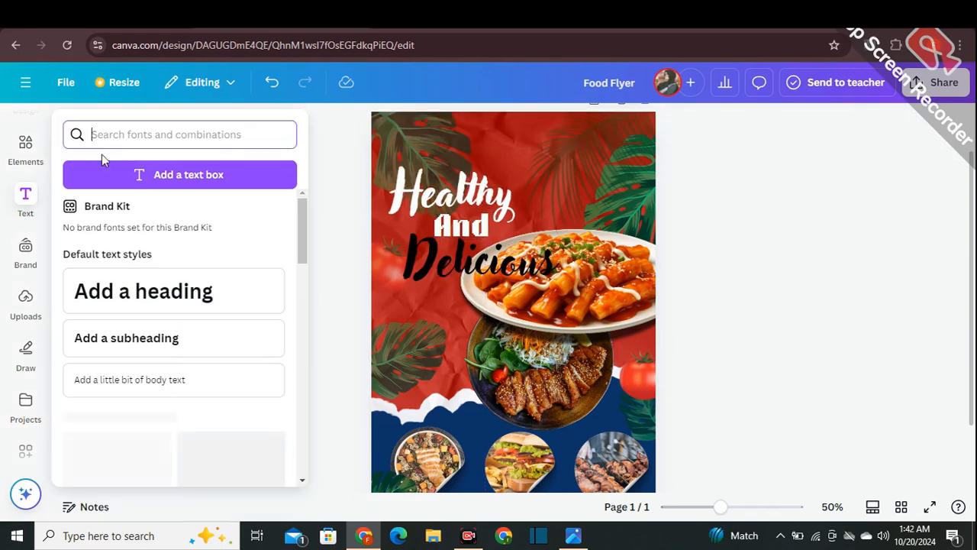
- Search the graphics for "food logo" and place the flaming pan graphic in the page's upper right area
{"action": "left_click", "coordinate": [25, 145]}
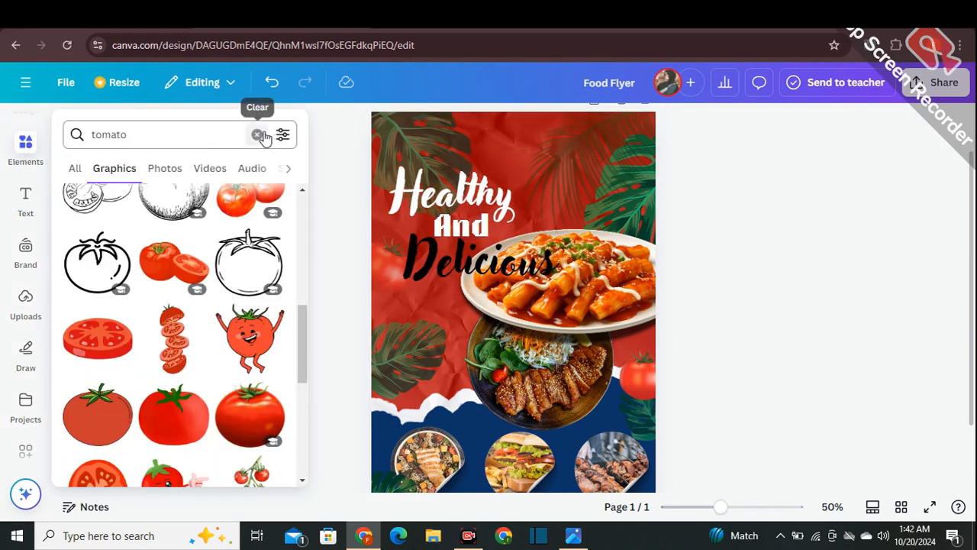
{"action": "left_click", "coordinate": [257, 135]}
{"action": "type", "text": "food logo"}
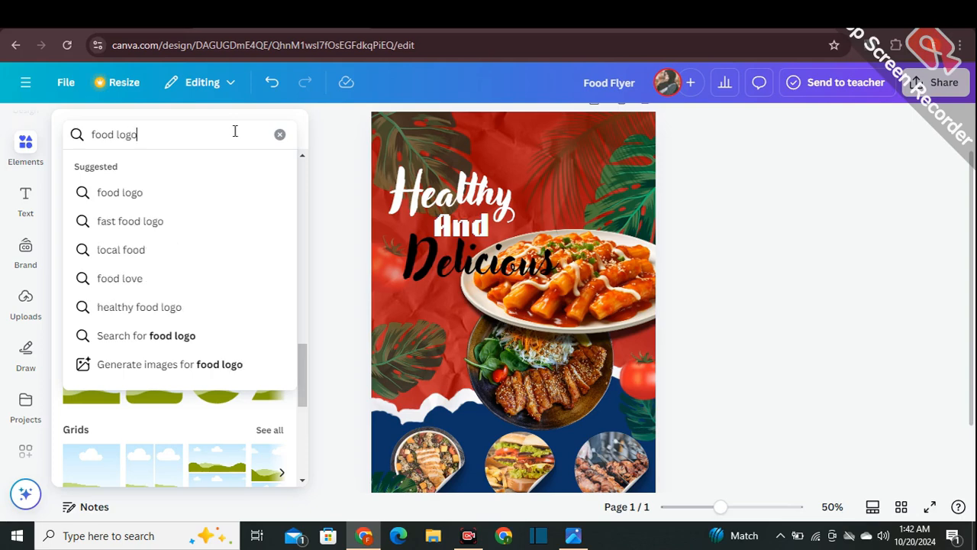
{"action": "key", "text": "Return"}
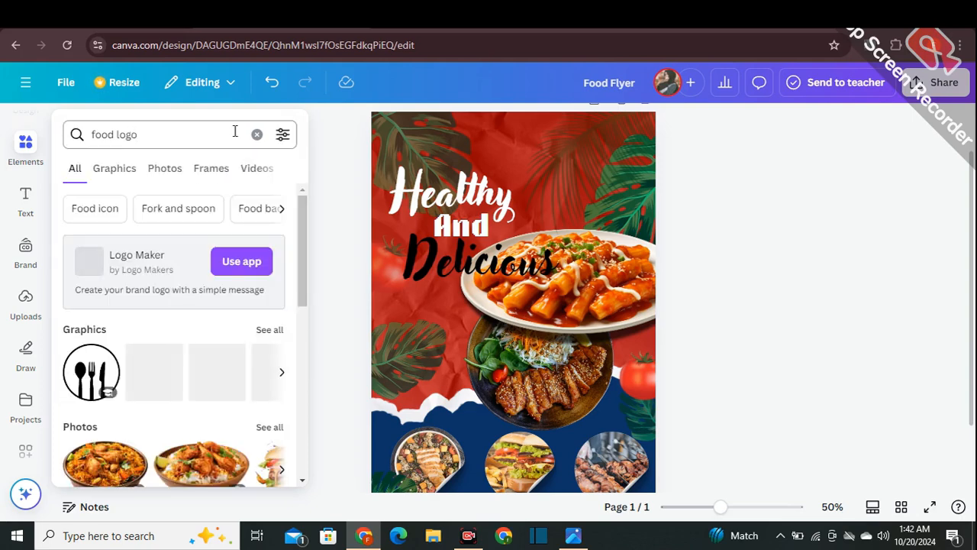
{"action": "left_click", "coordinate": [268, 330]}
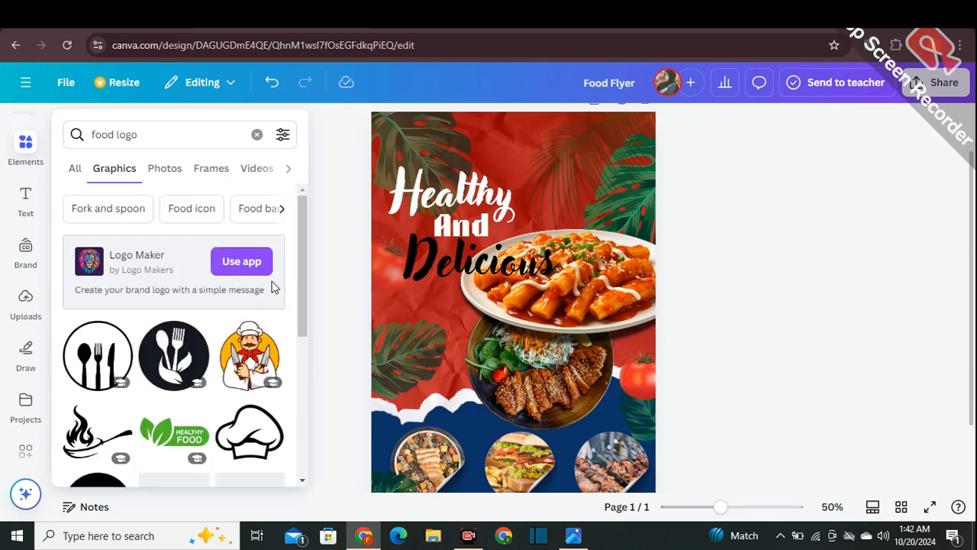
{"action": "scroll", "coordinate": [273, 286], "scroll_direction": "down", "scroll_amount": 1}
{"action": "scroll", "coordinate": [272, 287], "scroll_direction": "down", "scroll_amount": 1}
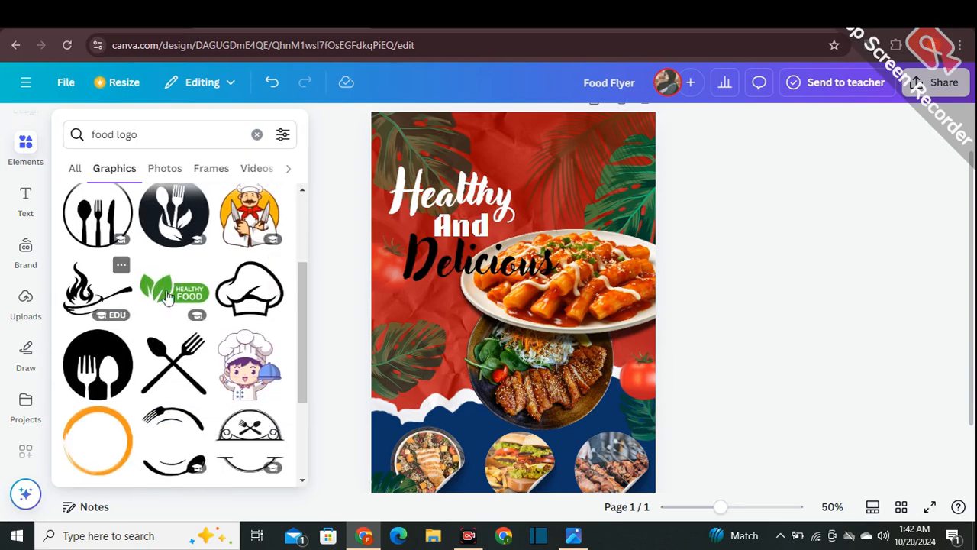
{"action": "left_click", "coordinate": [114, 294]}
{"action": "left_click_drag", "start_coordinate": [502, 336], "coordinate": [563, 187]}
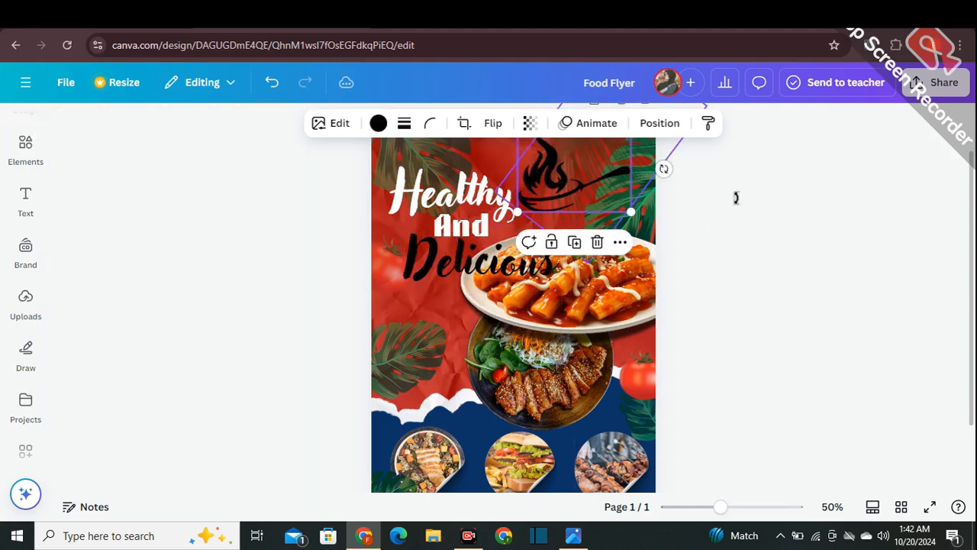
- Shrink the flaming pan logo, move it to the page's top-right corner and tilt it slightly counterclockwise
{"action": "scroll", "coordinate": [749, 213], "scroll_direction": "up", "scroll_amount": 2}
{"action": "left_click_drag", "start_coordinate": [634, 187], "coordinate": [605, 208]}
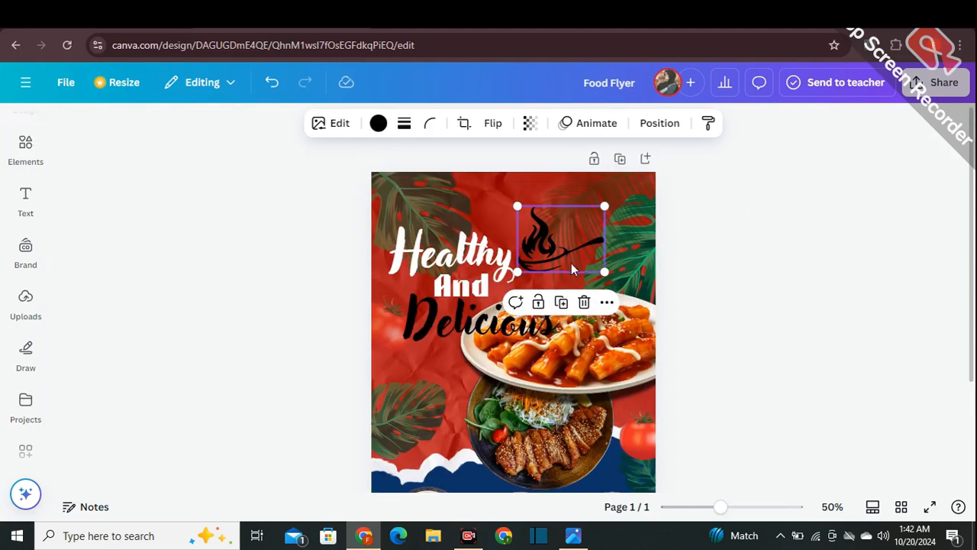
{"action": "left_click_drag", "start_coordinate": [575, 258], "coordinate": [626, 214]}
{"action": "left_click", "coordinate": [613, 210]}
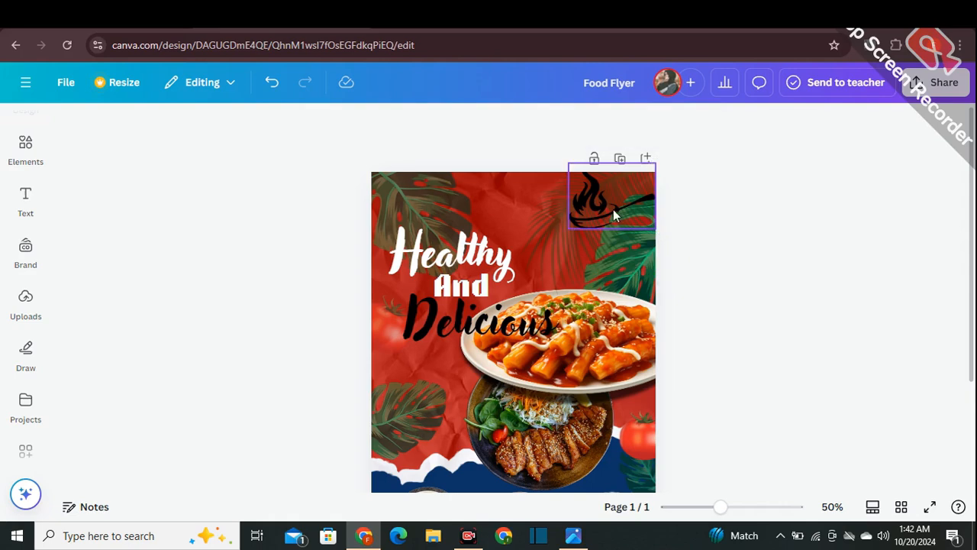
{"action": "left_click_drag", "start_coordinate": [687, 197], "coordinate": [682, 176]}
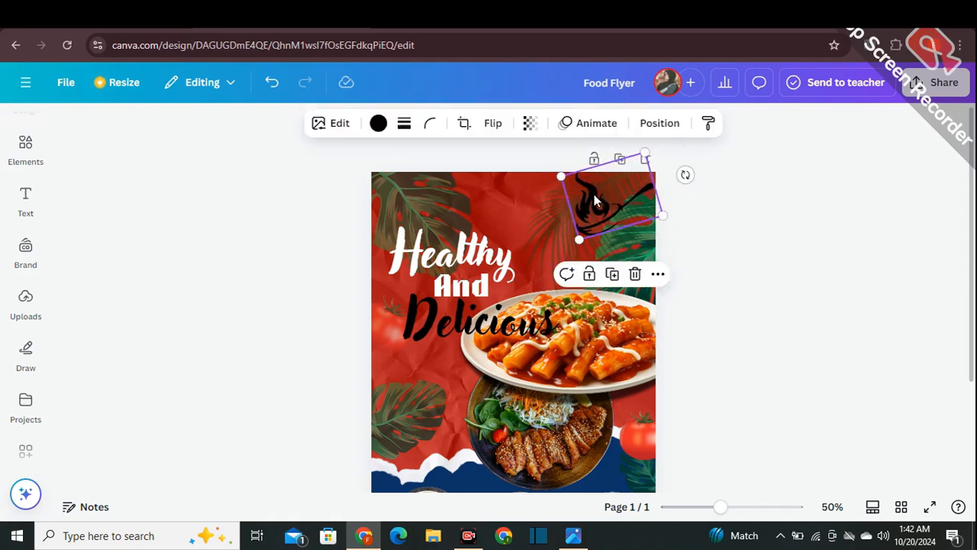
- Fine-tune the position of the flaming pan logo in the page's top-right corner
{"action": "mouse_move", "coordinate": [594, 194]}
{"action": "left_mouse_down"}
{"action": "mouse_move", "coordinate": [606, 218]}
{"action": "mouse_move", "coordinate": [603, 203]}
{"action": "left_mouse_up"}
{"action": "left_click", "coordinate": [834, 227]}
{"action": "left_click", "coordinate": [791, 253]}
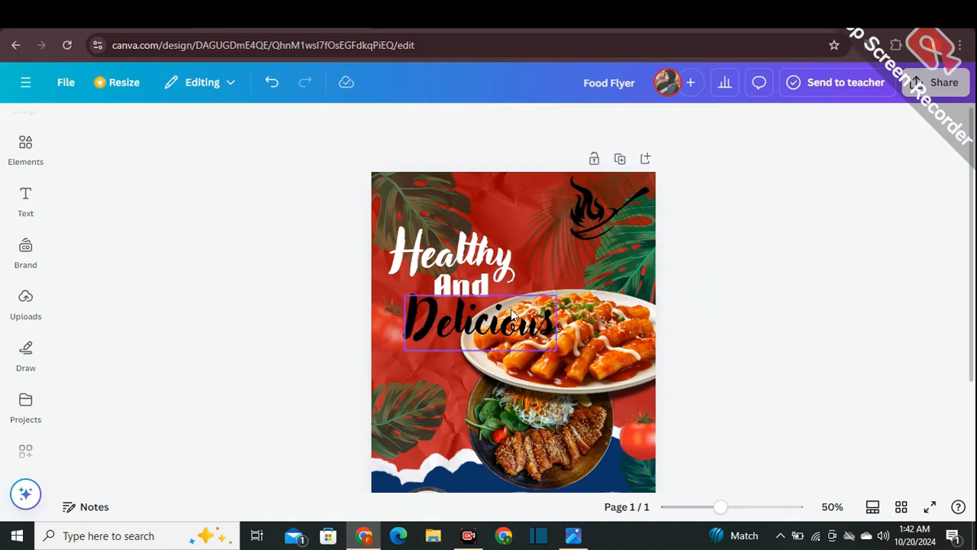
- Duplicate the "And" text, place the copy beneath the flaming pan logo and change its text to "LOGO"
{"action": "left_click", "coordinate": [482, 288]}
{"action": "left_click", "coordinate": [459, 244]}
{"action": "left_click_drag", "start_coordinate": [471, 294], "coordinate": [587, 256]}
{"action": "double_click", "coordinate": [587, 256]}
{"action": "key", "text": "BackSpace"}
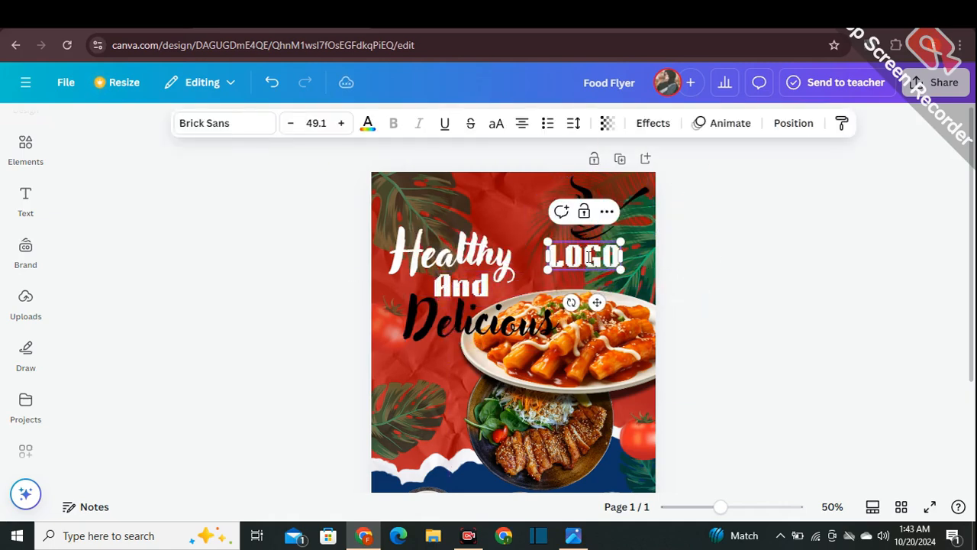
{"action": "left_click", "coordinate": [776, 225]}
- Shrink the "LOGO" text to size 39.7 and fit it beneath the flaming pan graphic
{"action": "left_click", "coordinate": [561, 259]}
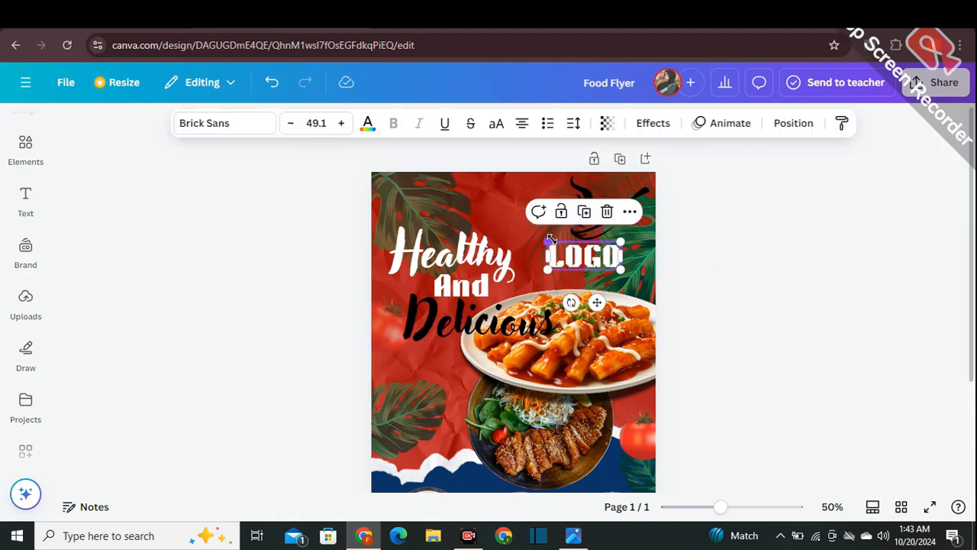
{"action": "left_click_drag", "start_coordinate": [551, 240], "coordinate": [598, 248]}
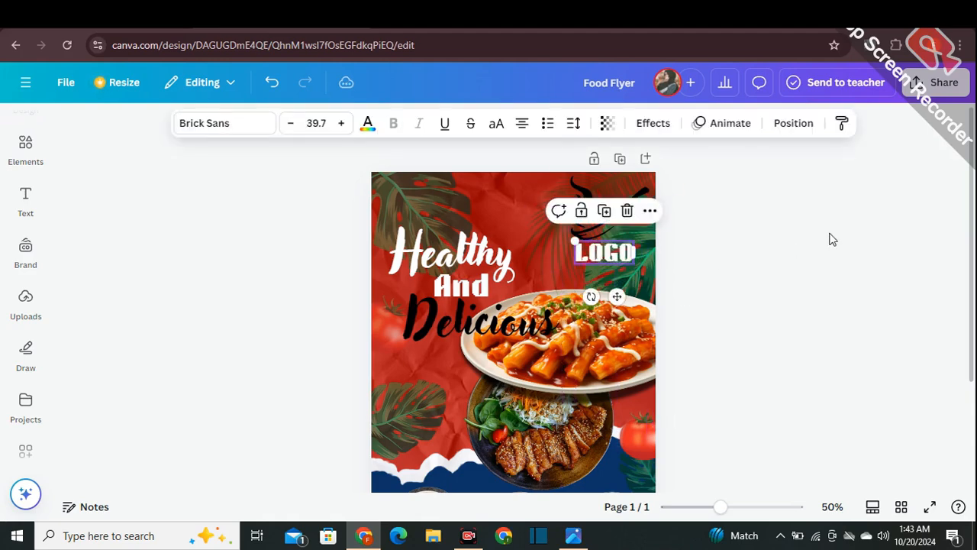
{"action": "left_click", "coordinate": [843, 244]}
{"action": "left_click_drag", "start_coordinate": [973, 232], "coordinate": [972, 271]}
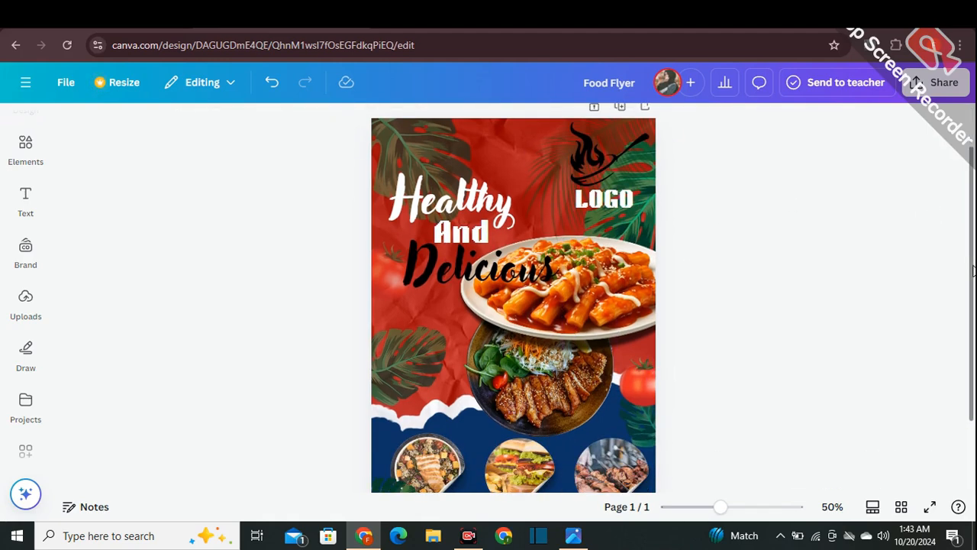
{"action": "mouse_move", "coordinate": [720, 507]}
{"action": "left_mouse_down"}
{"action": "mouse_move", "coordinate": [692, 507]}
{"action": "mouse_move", "coordinate": [715, 507]}
{"action": "left_mouse_up"}
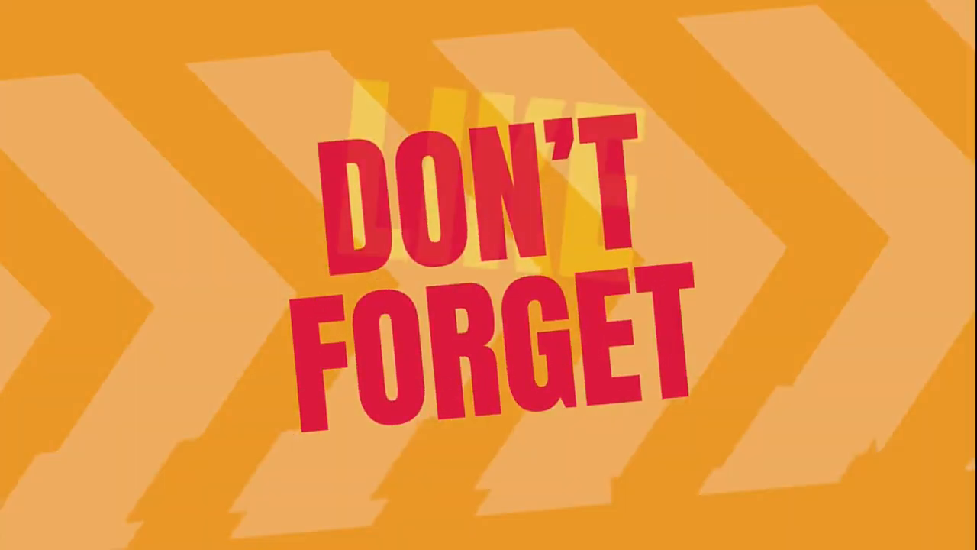